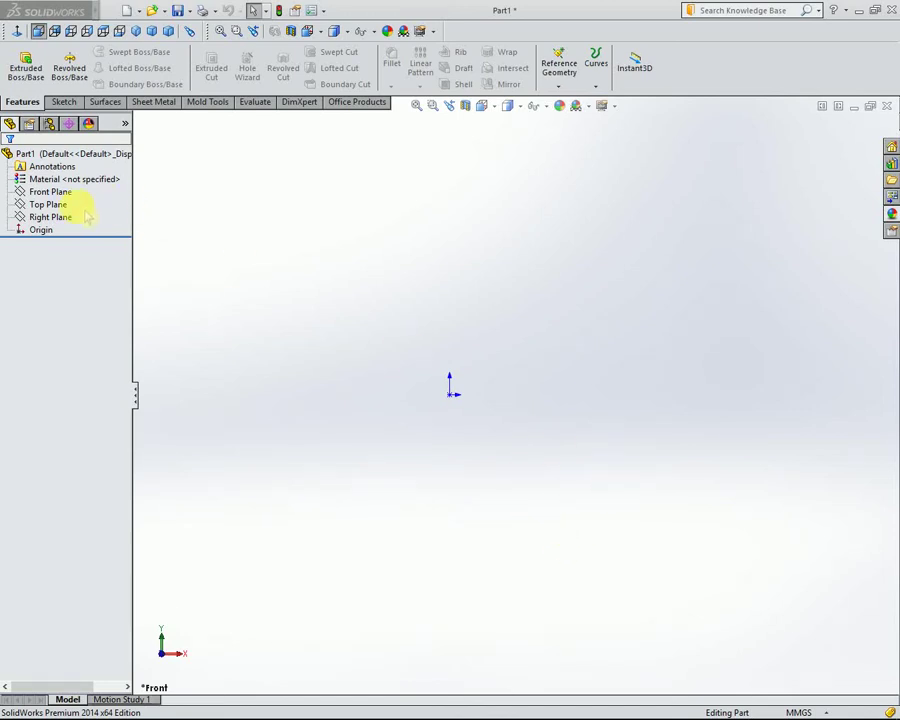
- Start a sketch on the Top Plane and draw a six-sided polygon centred on the origin
click(55, 204)
click(70, 185)
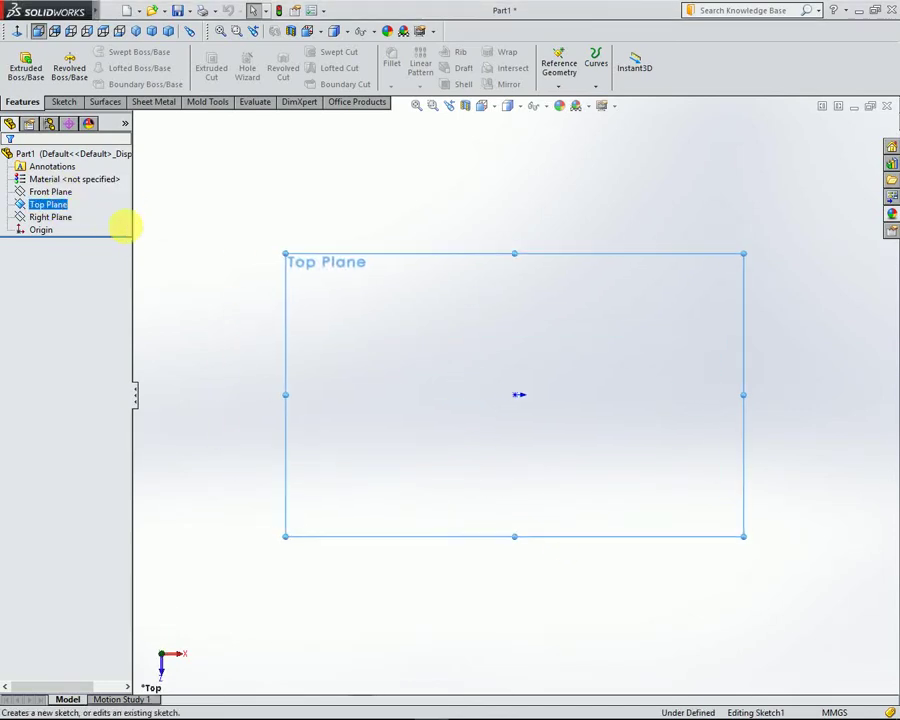
click(117, 83)
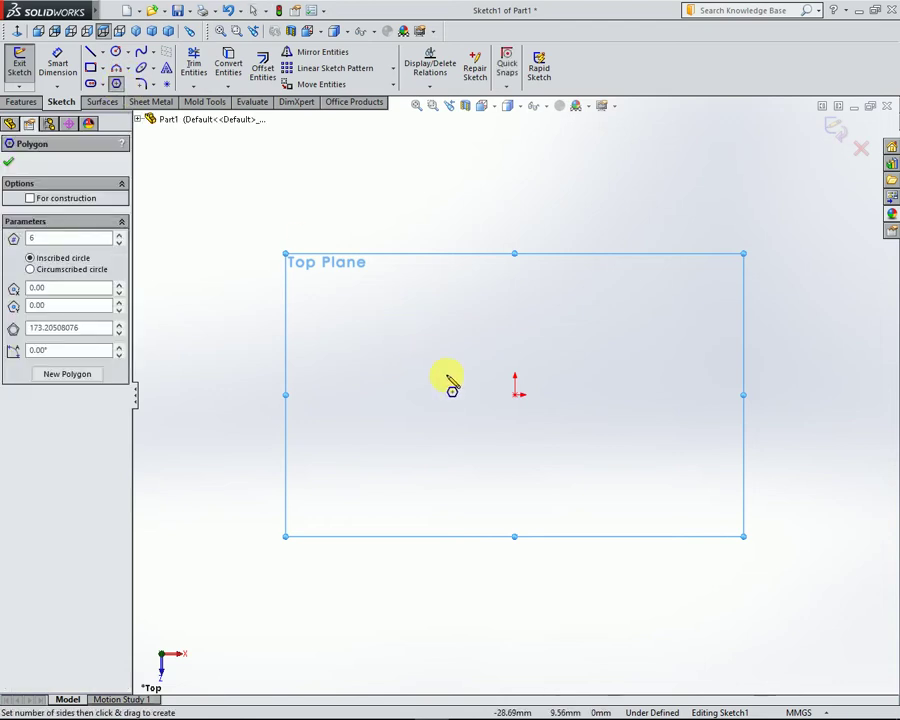
drag(515, 394, 628, 400)
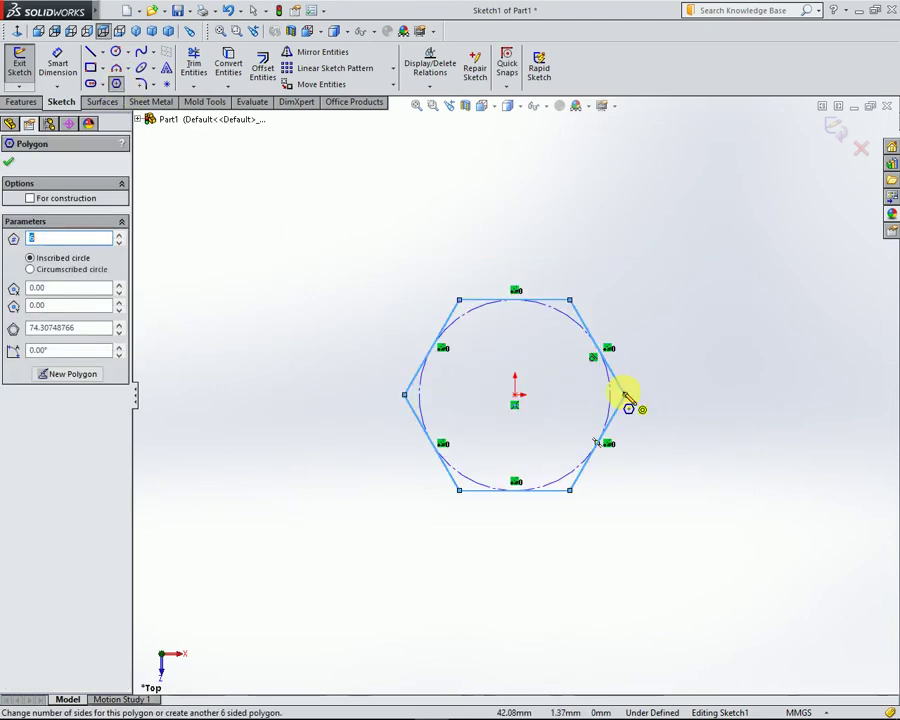
scroll(610, 400, down, 3)
scroll(600, 398, down, 2)
scroll(330, 265, up, 1)
right_click(287, 225)
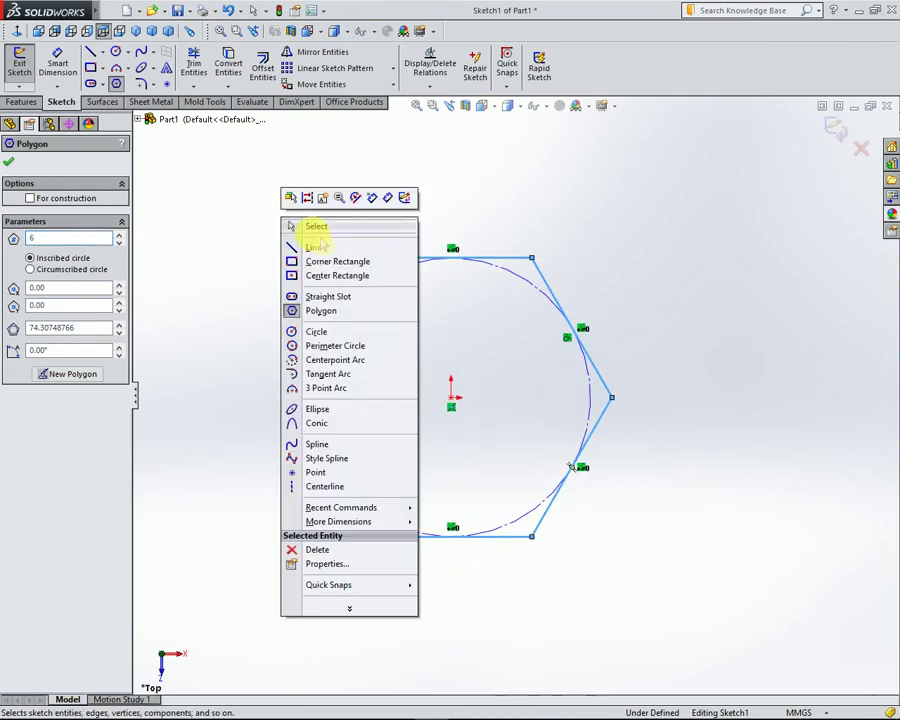
click(318, 228)
- Dimension the hexagon 6 mm across its opposite flats
click(55, 62)
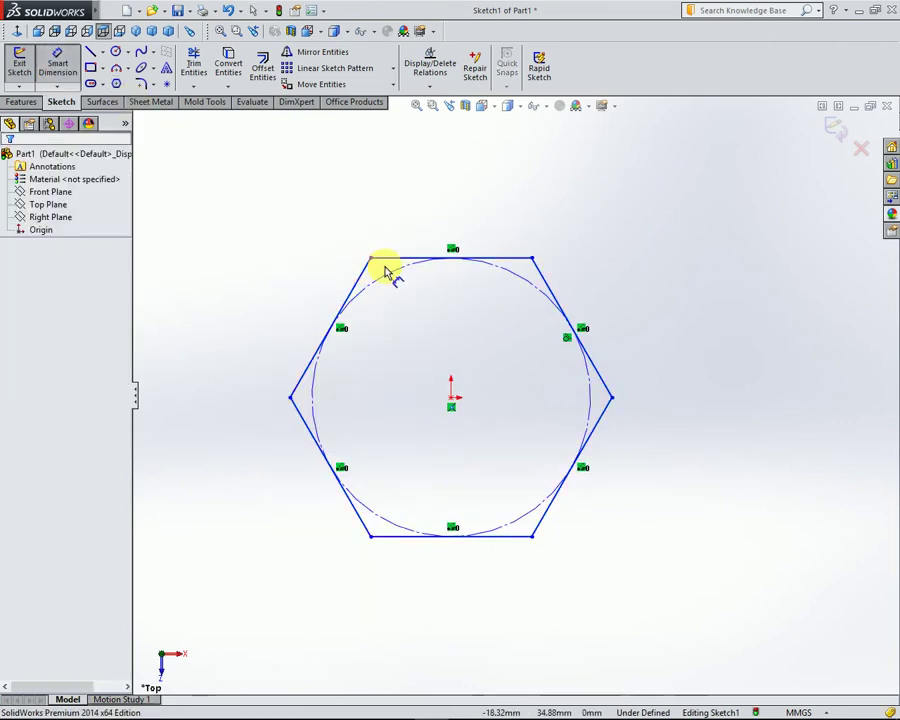
click(396, 259)
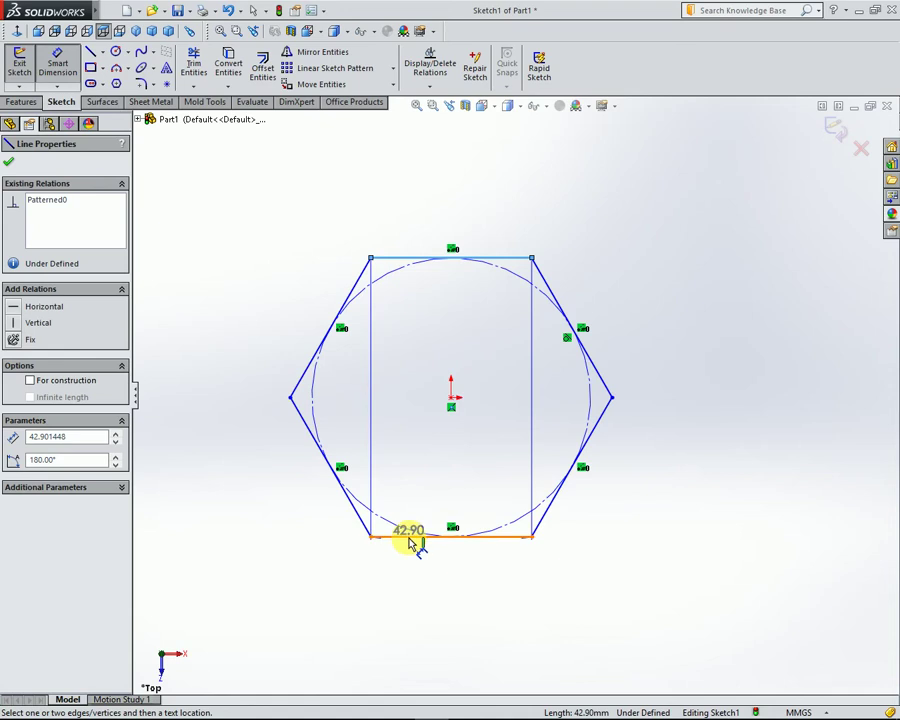
click(392, 536)
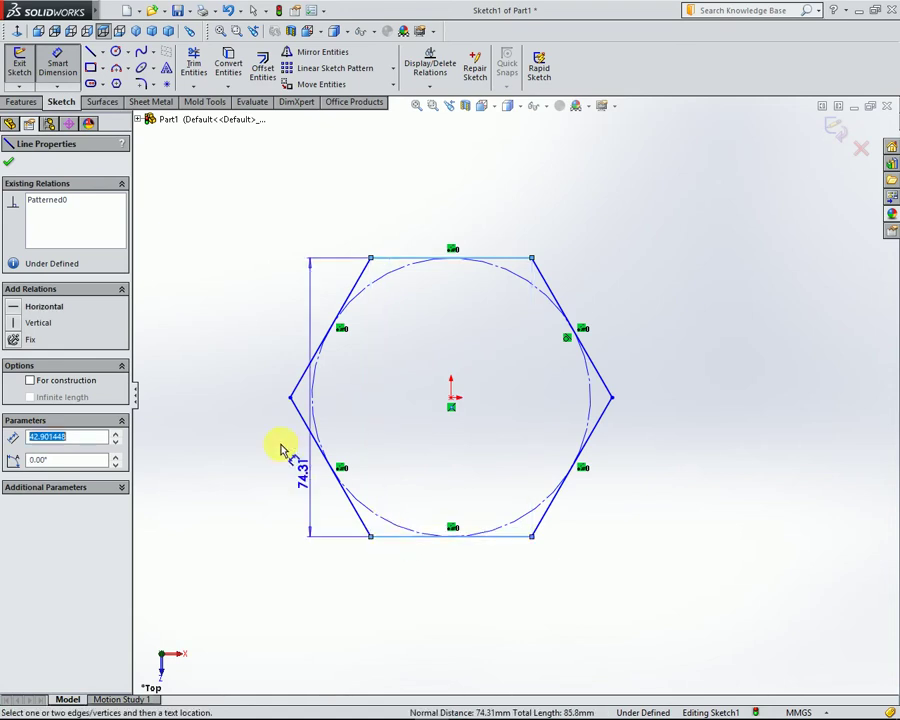
click(230, 406)
text(6)
key(Return)
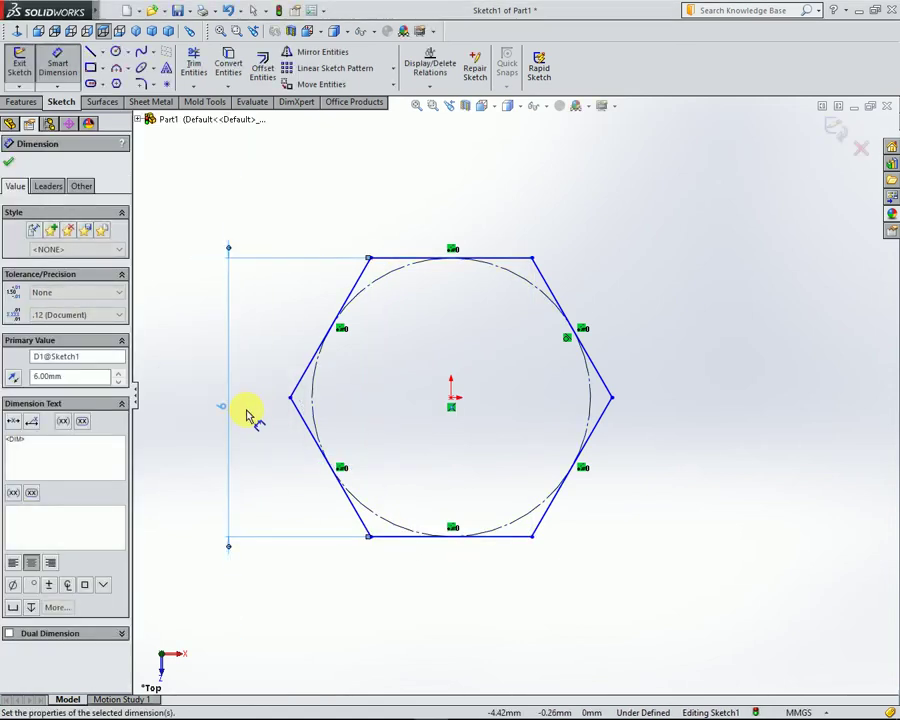
click(10, 161)
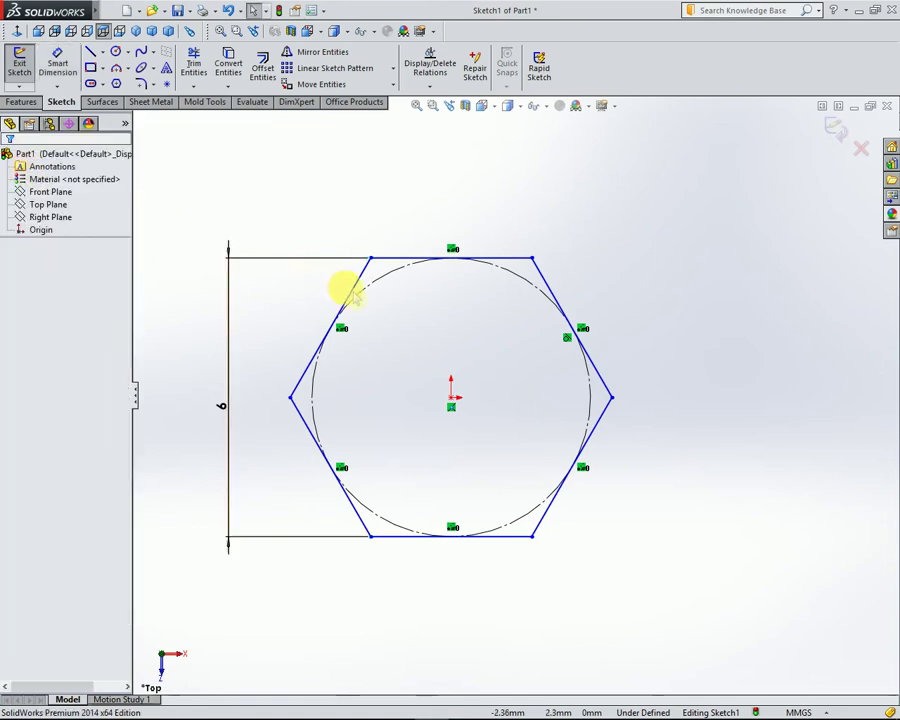
- Extrude the hexagon sketch downward to a 12 mm Blind depth
click(136, 31)
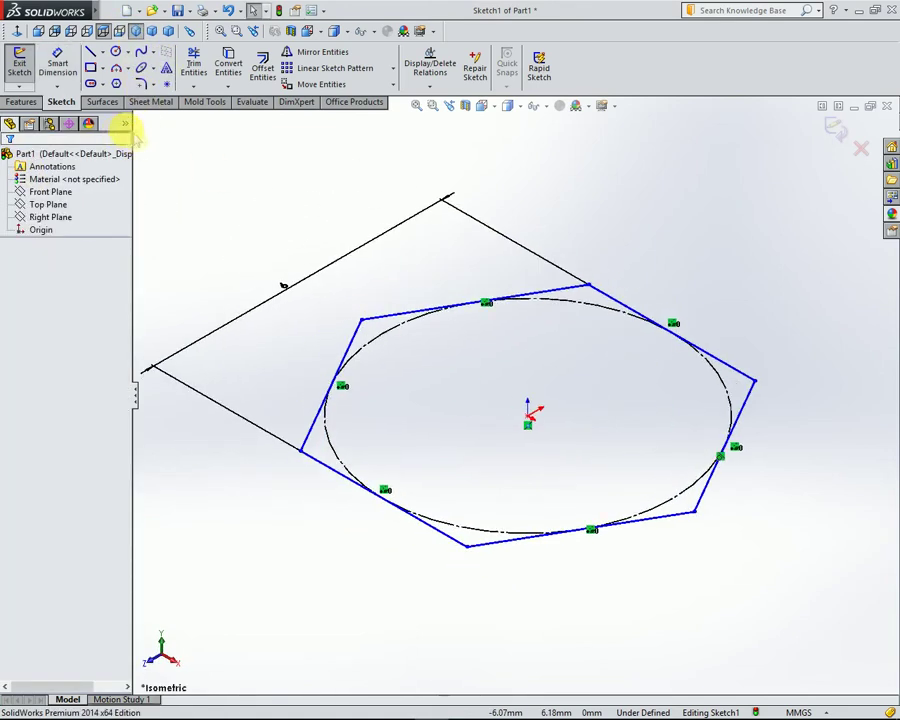
click(22, 101)
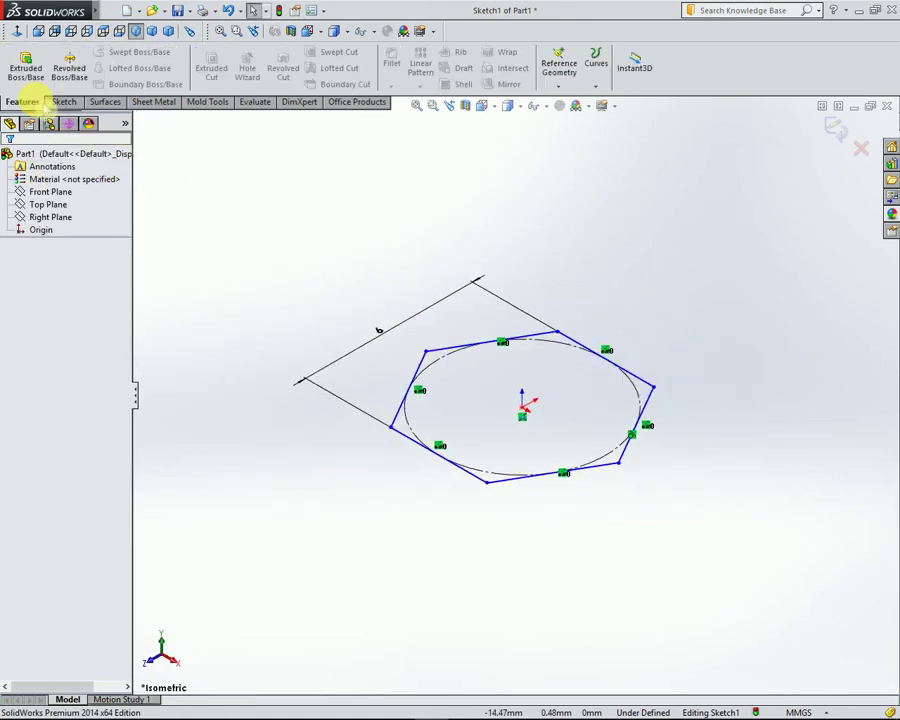
click(25, 66)
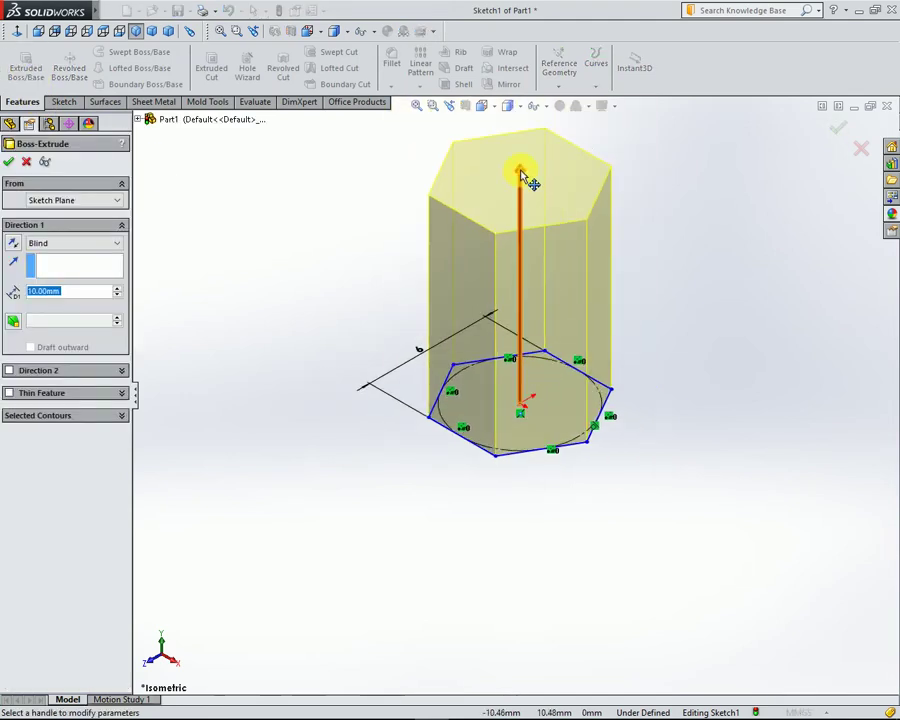
drag(521, 174, 540, 557)
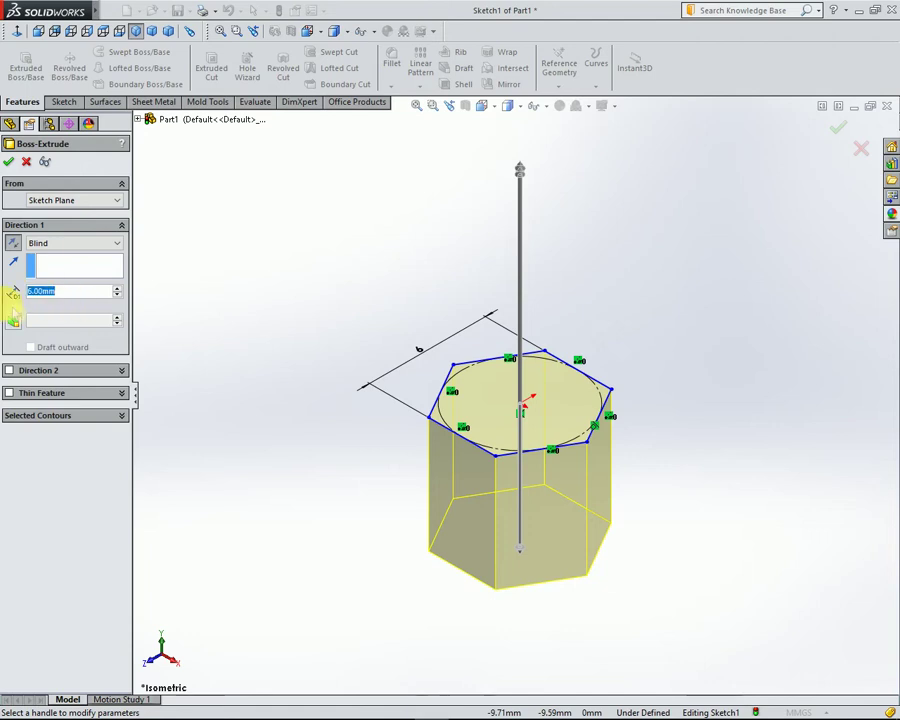
text(12)
key(Return)
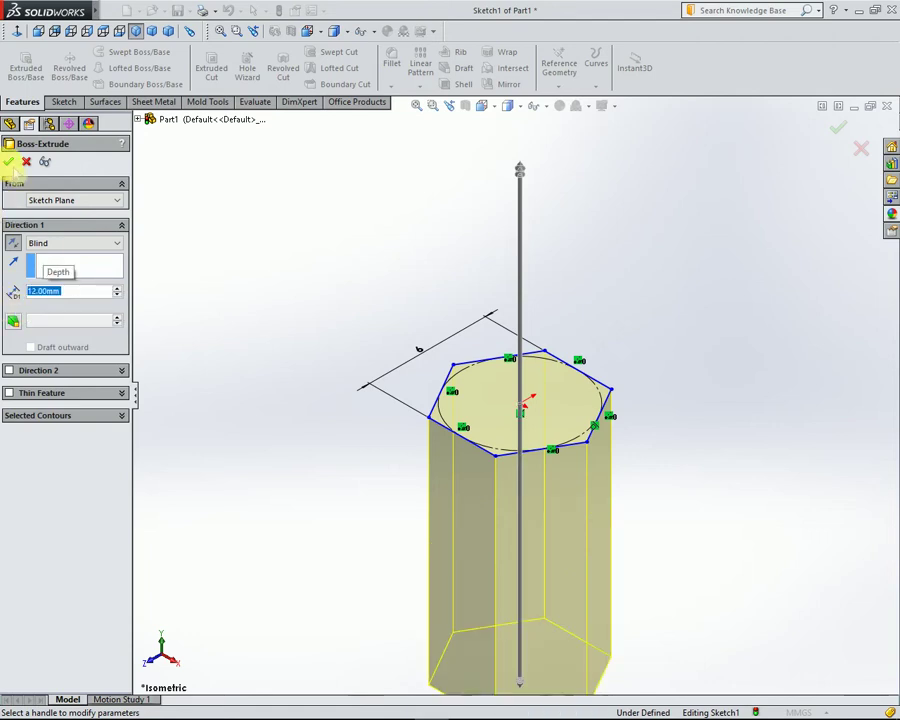
click(9, 162)
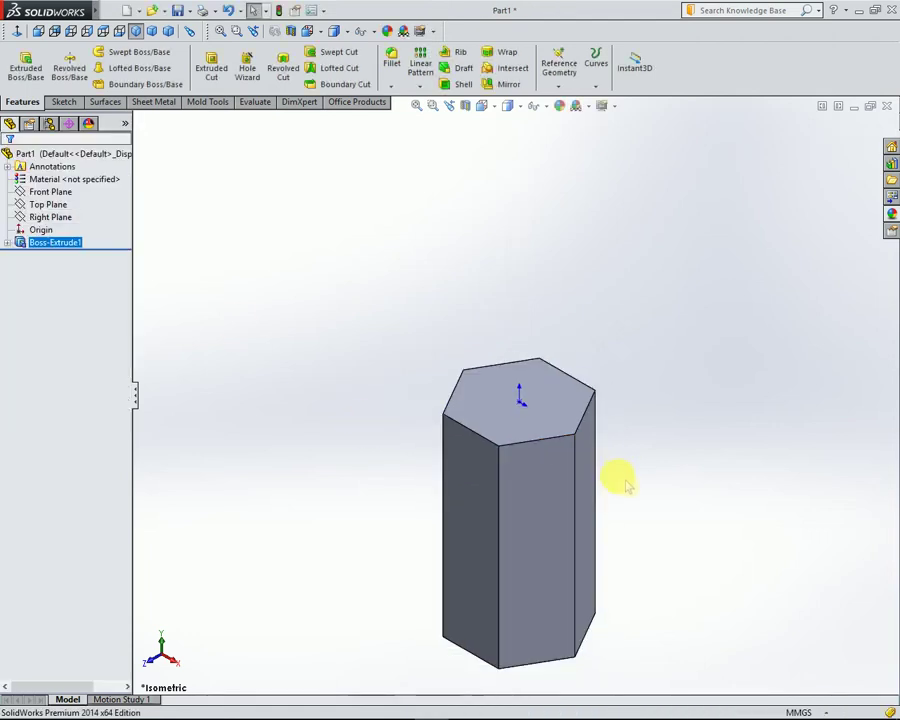
- Start a sketch on the prism's top face and draw a circle centred on the origin
right_click(558, 392)
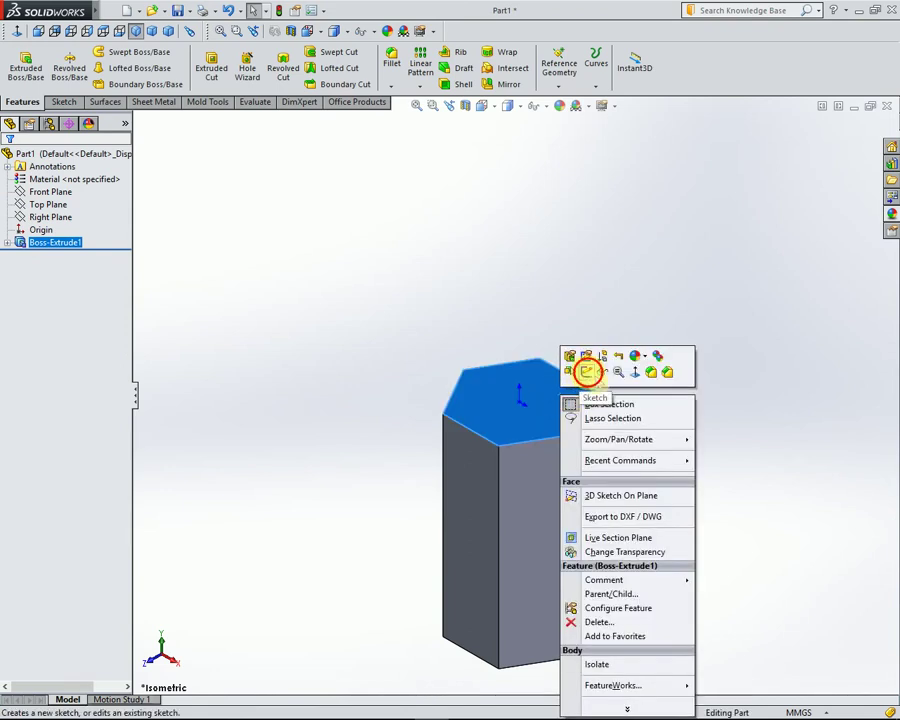
click(587, 372)
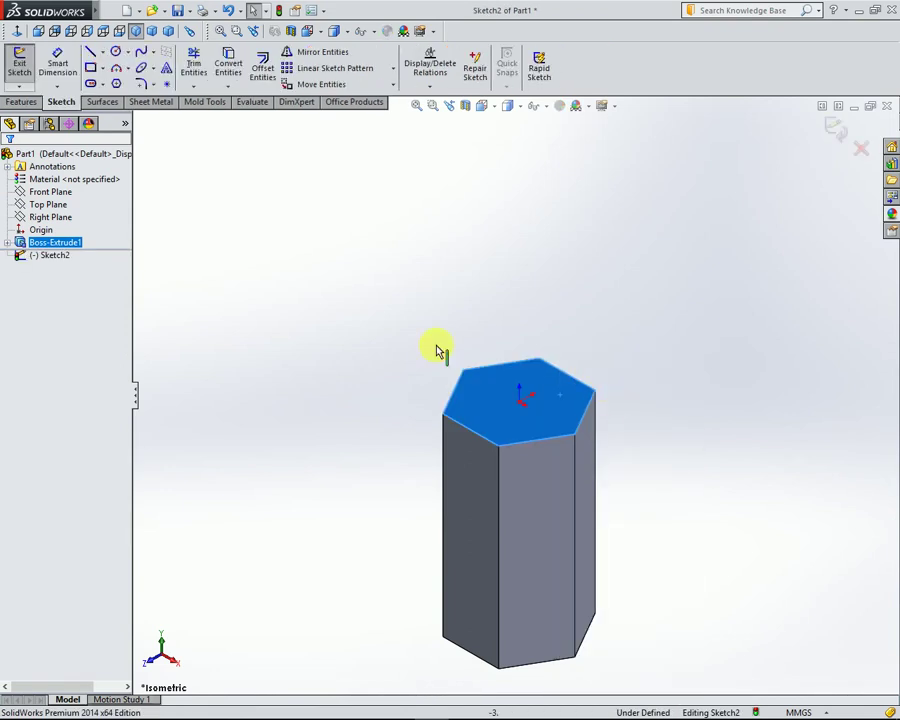
click(116, 51)
click(520, 403)
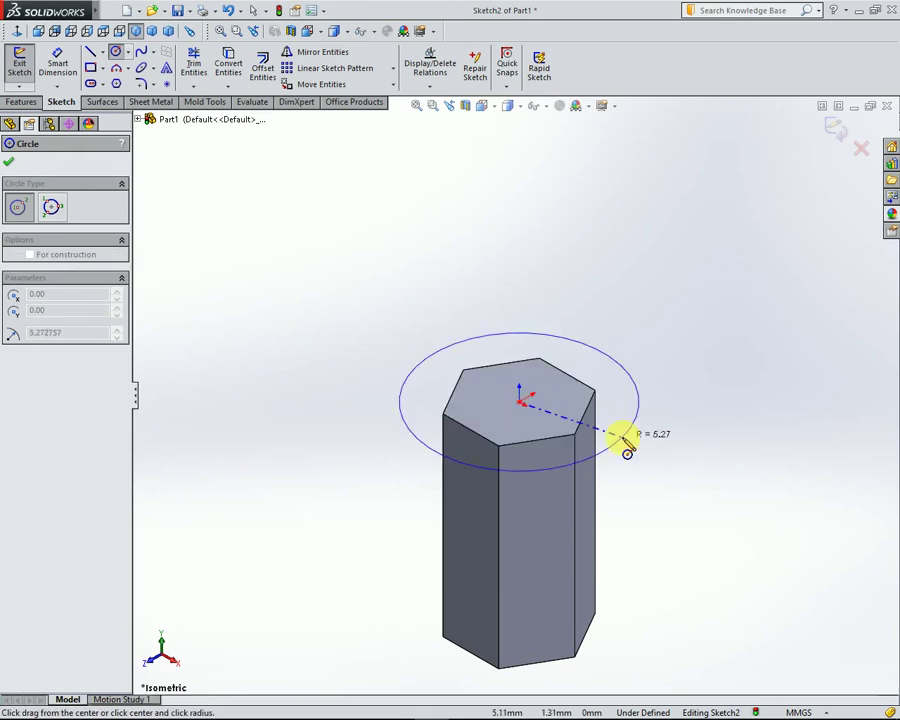
click(631, 438)
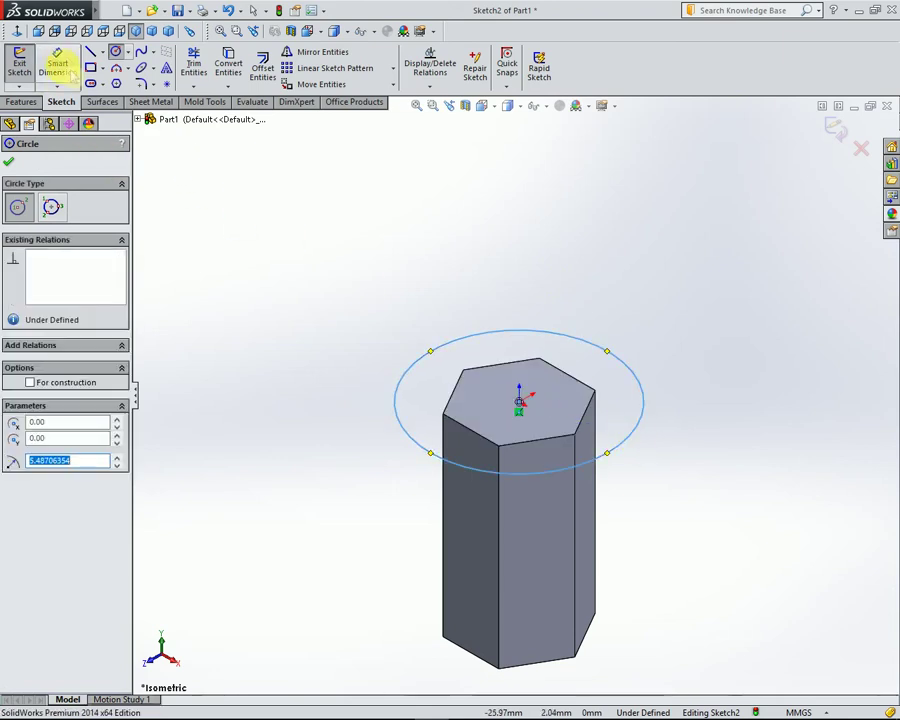
right_click(209, 202)
click(240, 210)
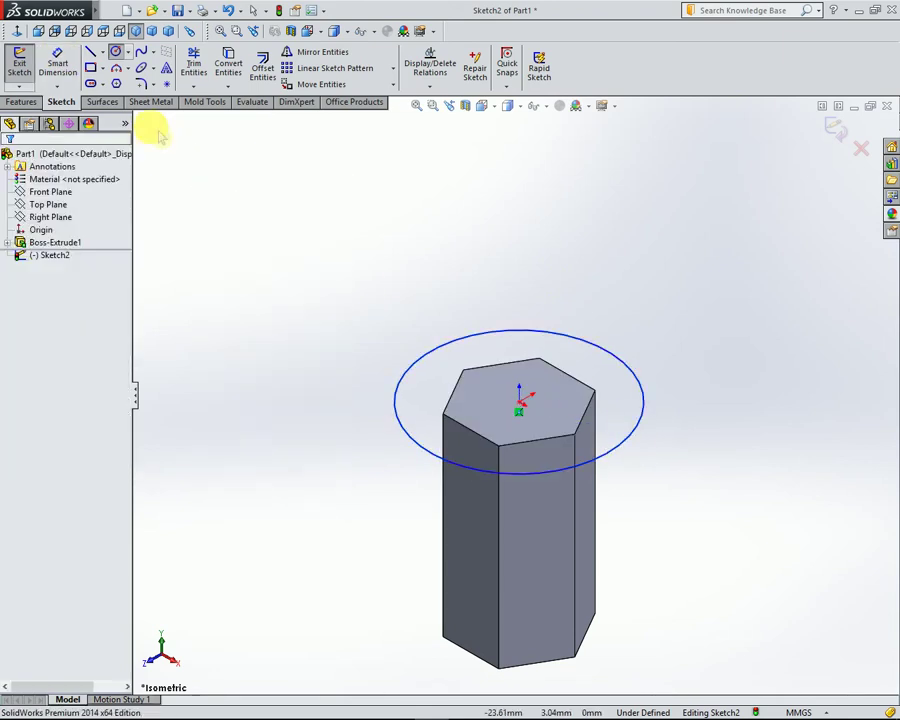
- Dimension the circle's diameter to 7.5 mm
click(482, 331)
click(557, 273)
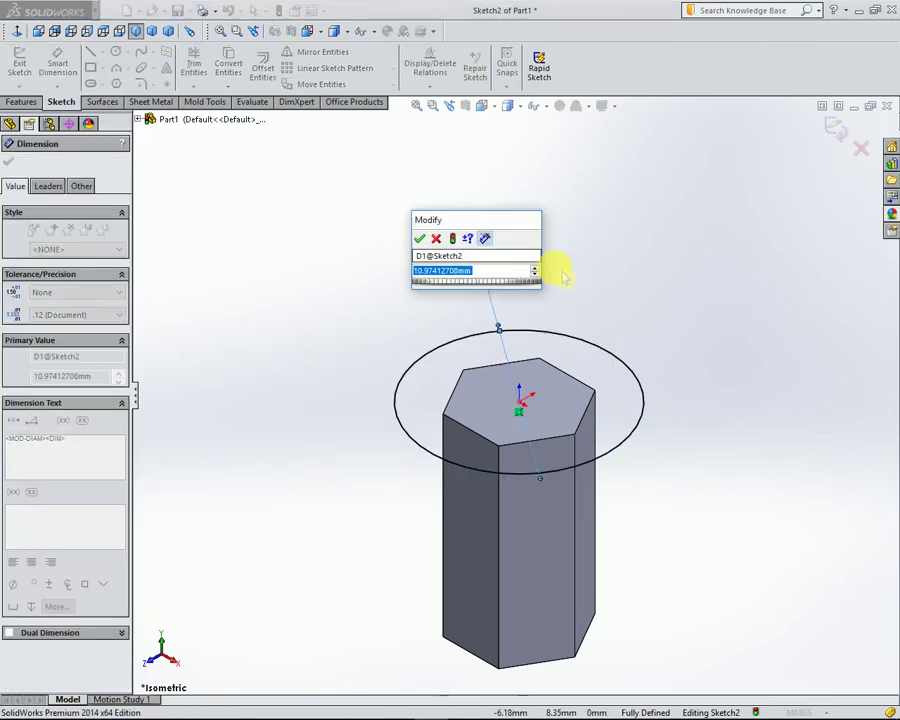
text(7.5)
key(Return)
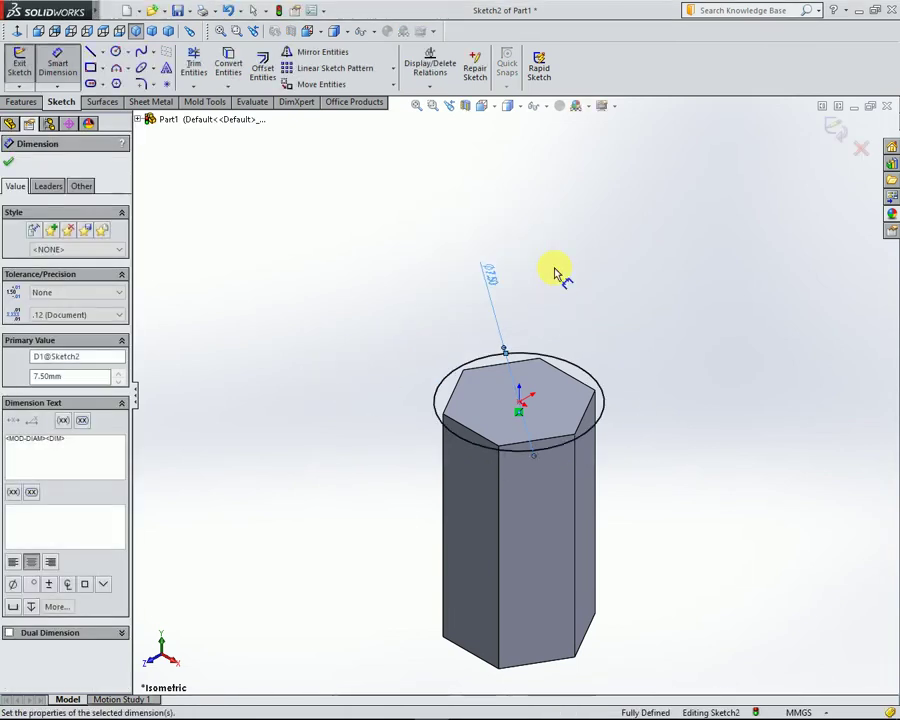
scroll(663, 472, up, 2)
scroll(683, 478, down, 2)
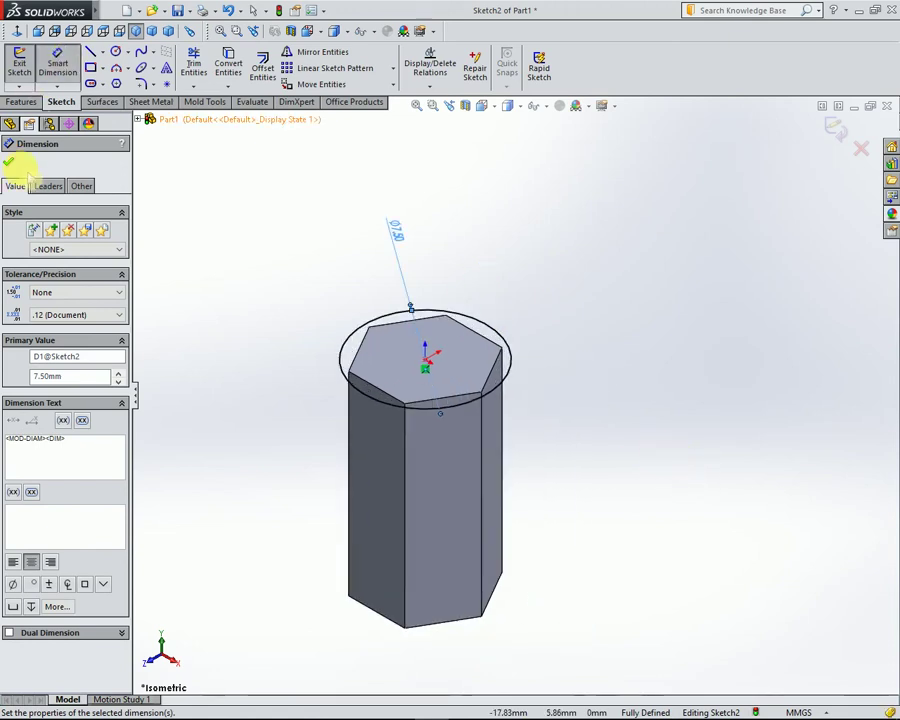
click(9, 163)
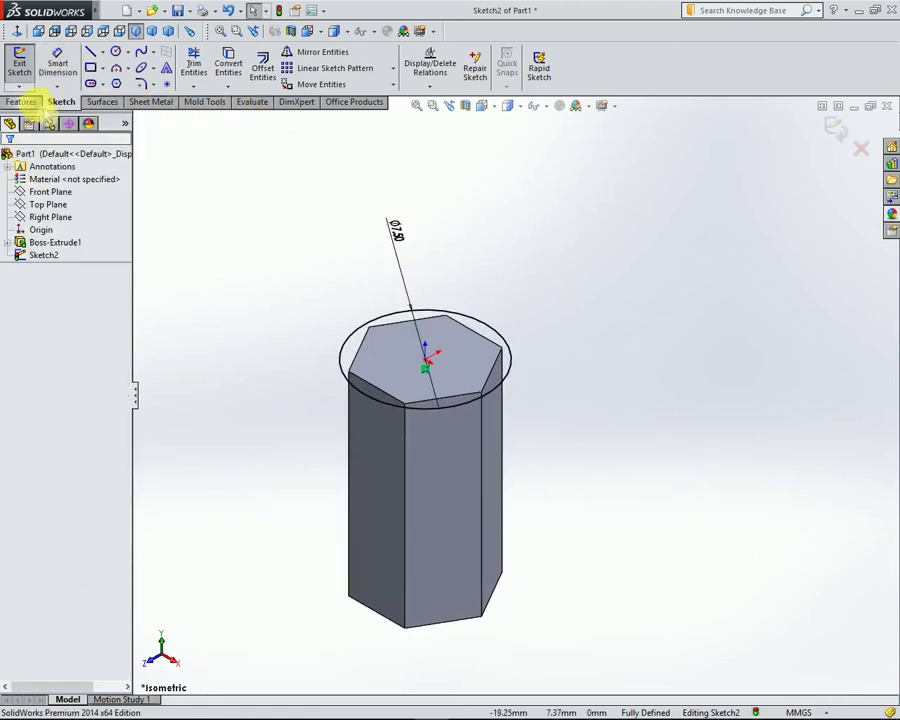
click(28, 102)
- Extrude the 7.5 mm circle 3 mm upward, merged onto the prism's top
click(25, 64)
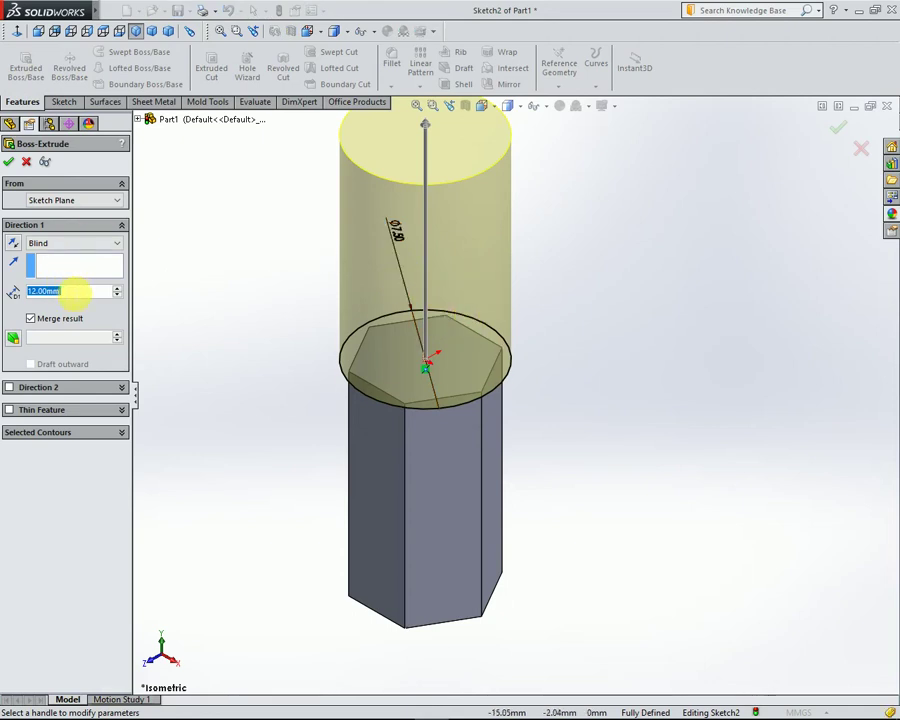
text(3)
key(Return)
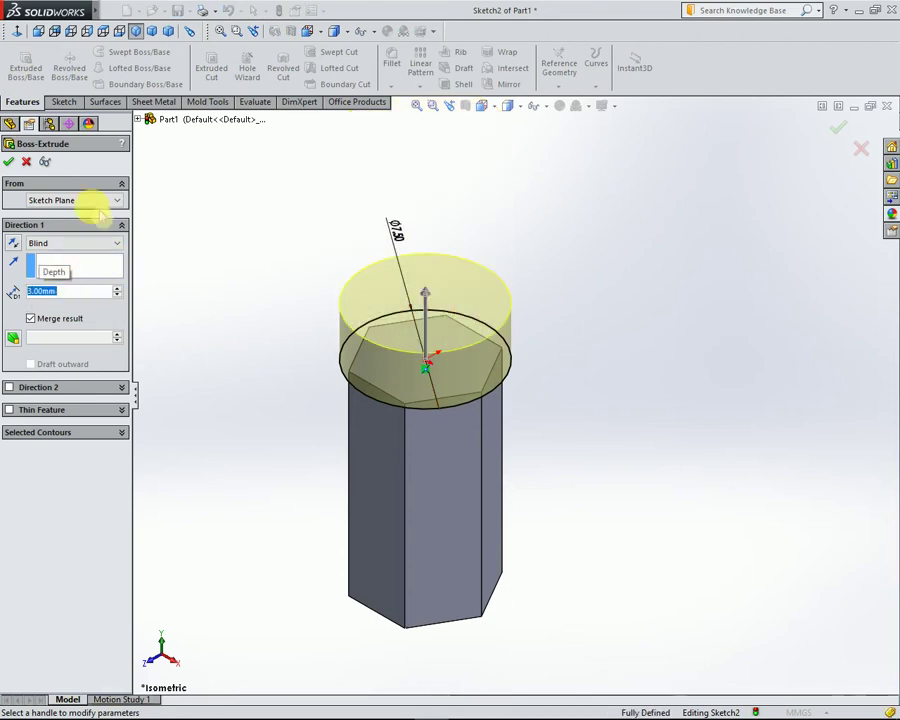
click(10, 162)
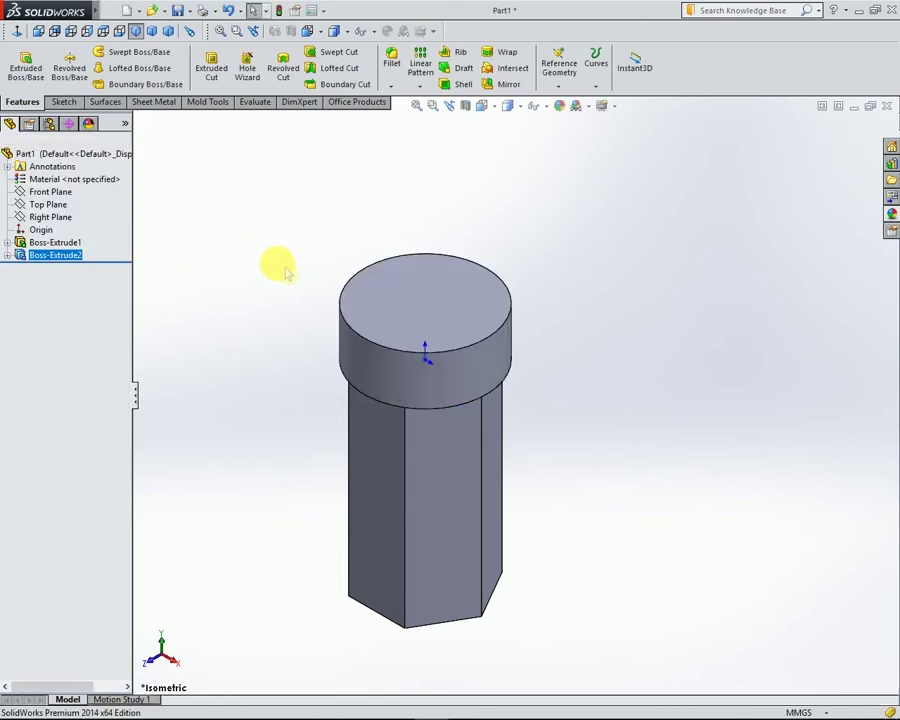
- Fillet the cap's top circular edge with a 1.5 mm radius
click(393, 62)
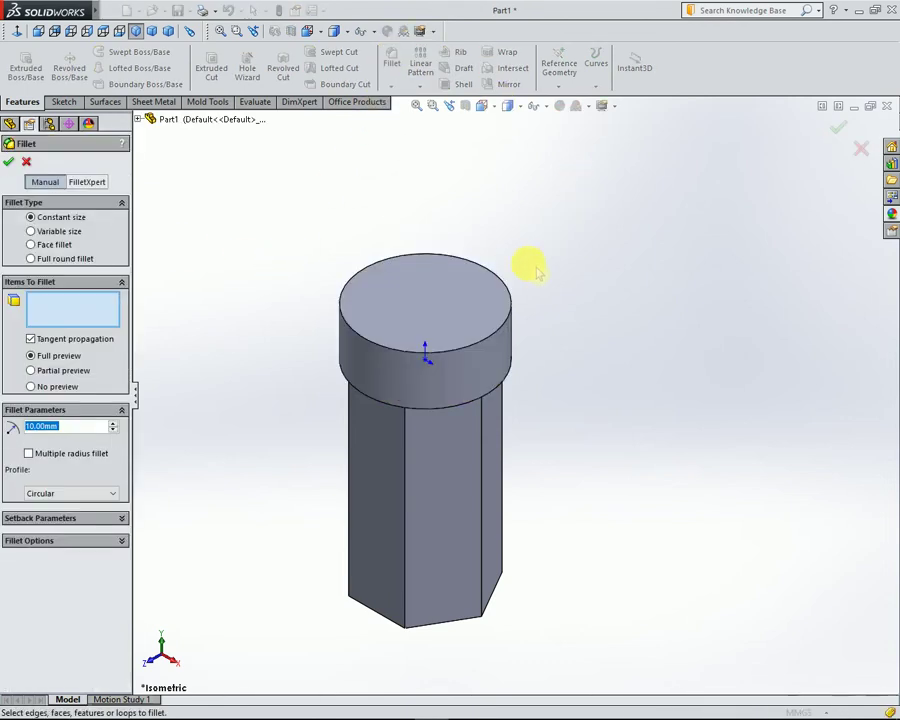
click(491, 272)
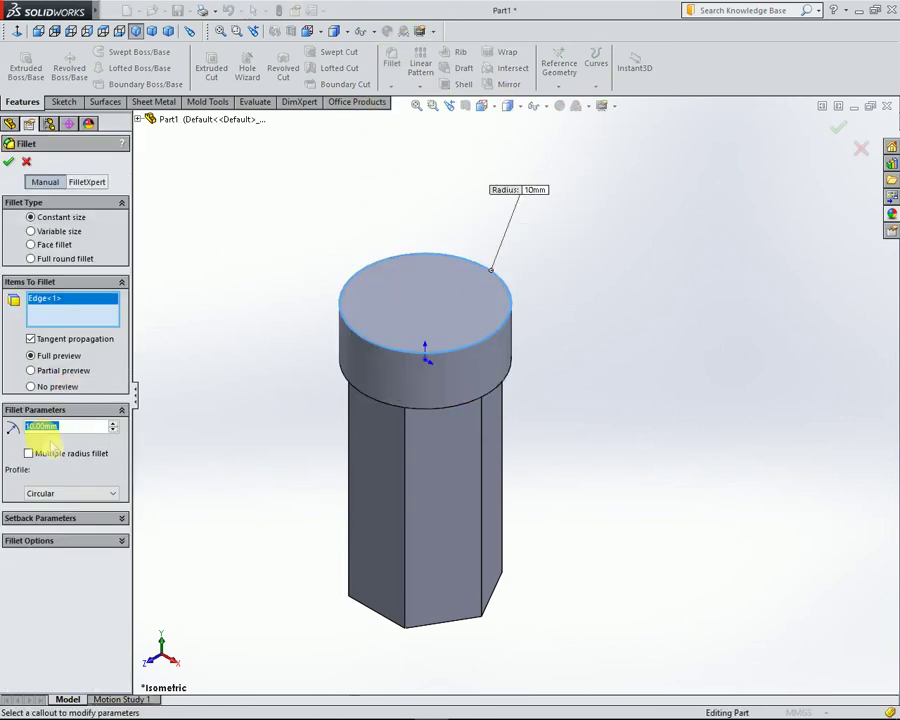
text(1.5)
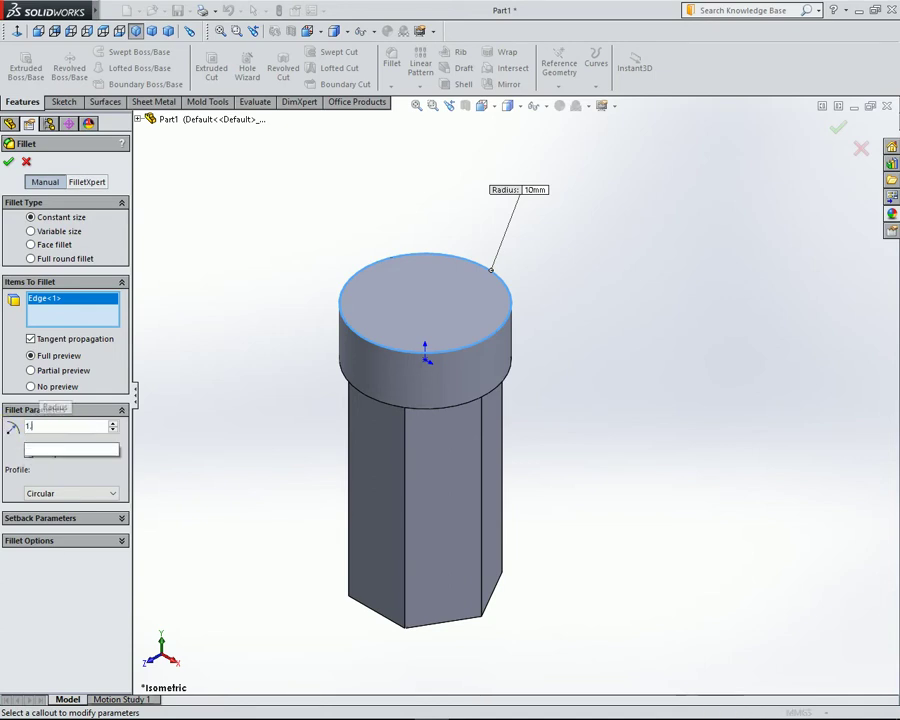
key(Return)
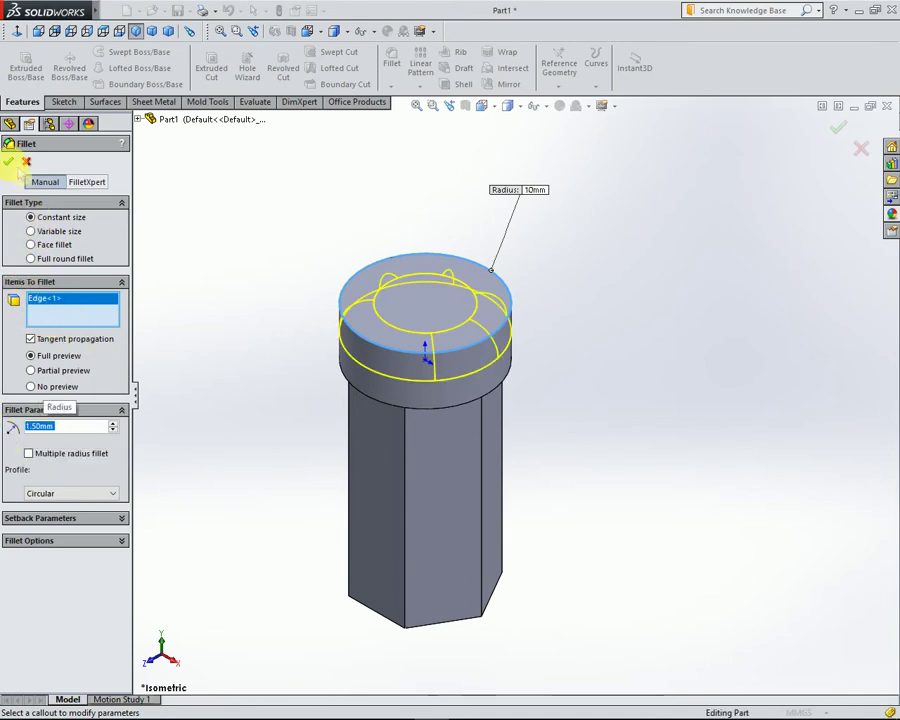
click(10, 163)
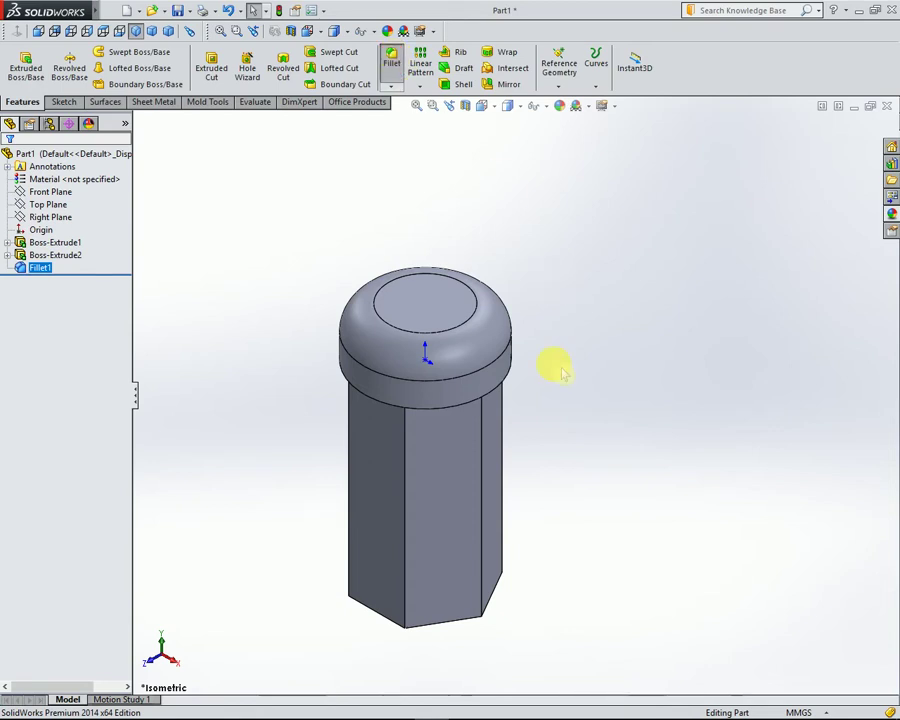
- Fillet the cap's lower edge with a 0.5 mm radius
click(460, 404)
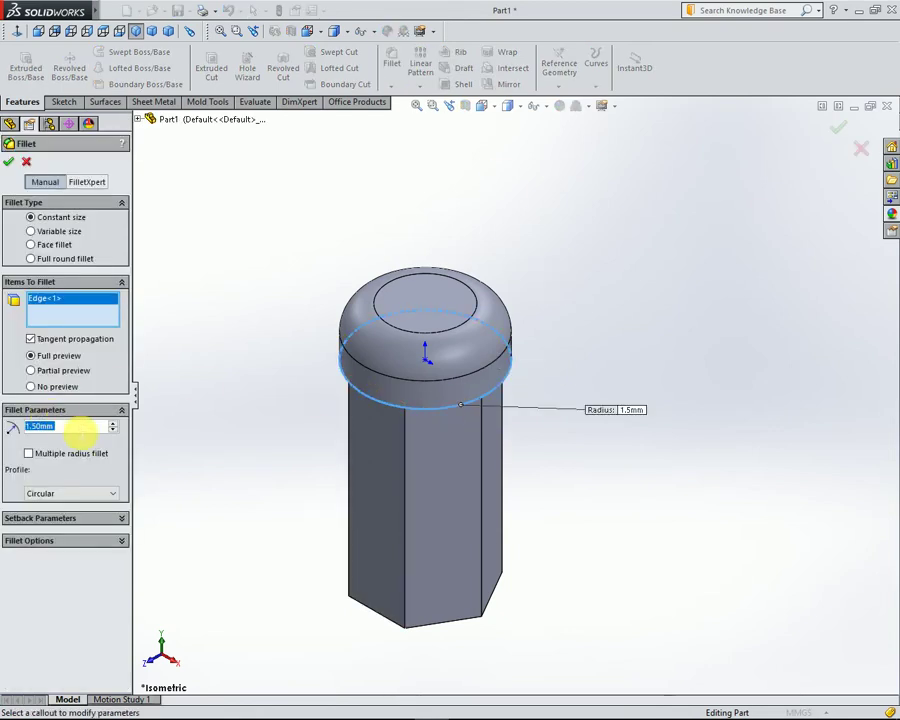
text(0.5)
key(Return)
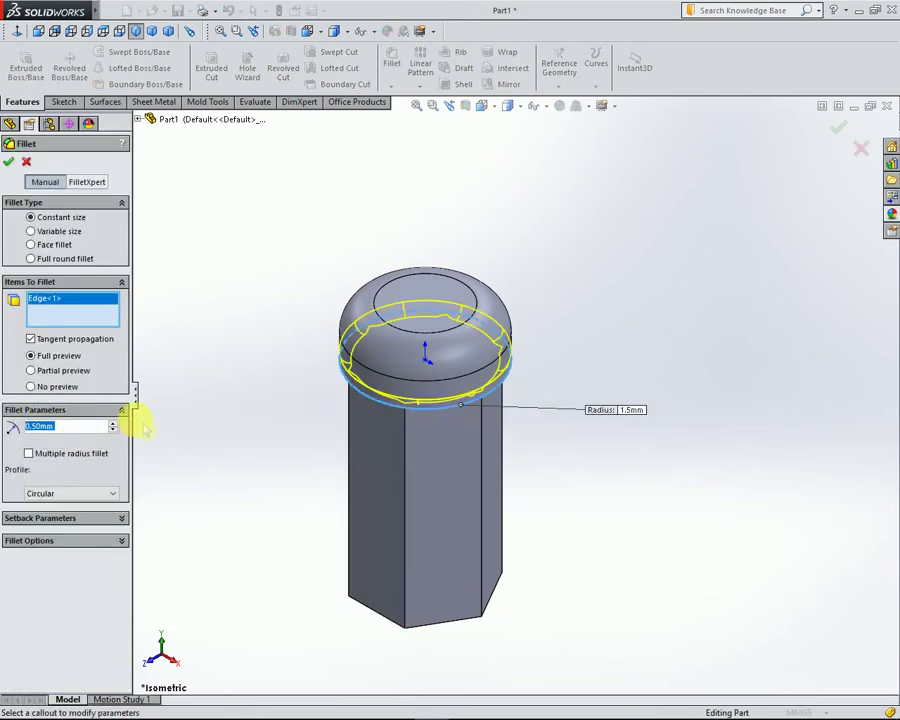
click(9, 162)
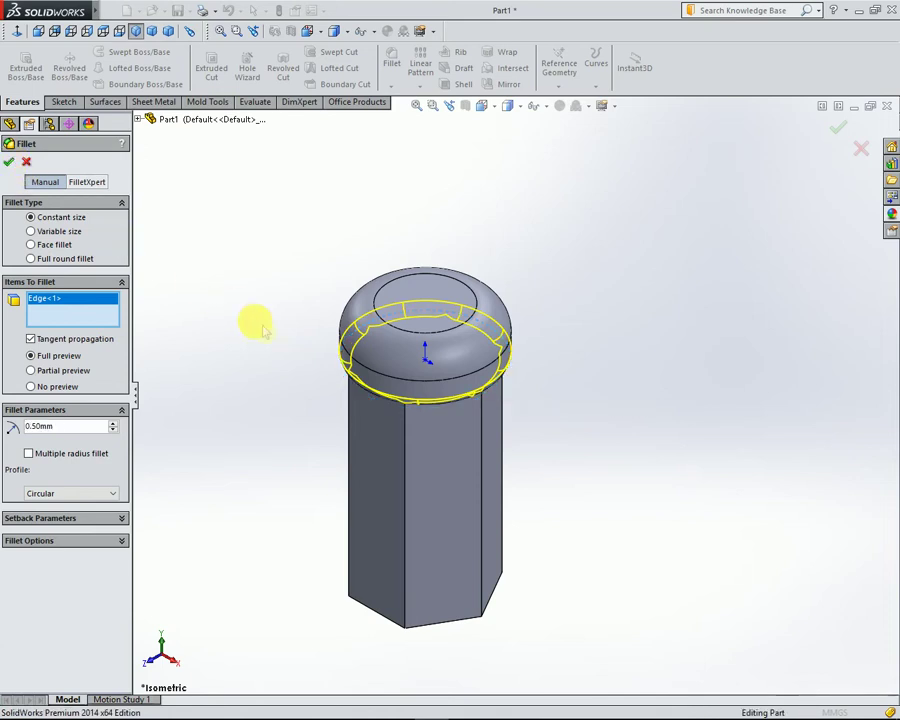
scroll(414, 478, up, 3)
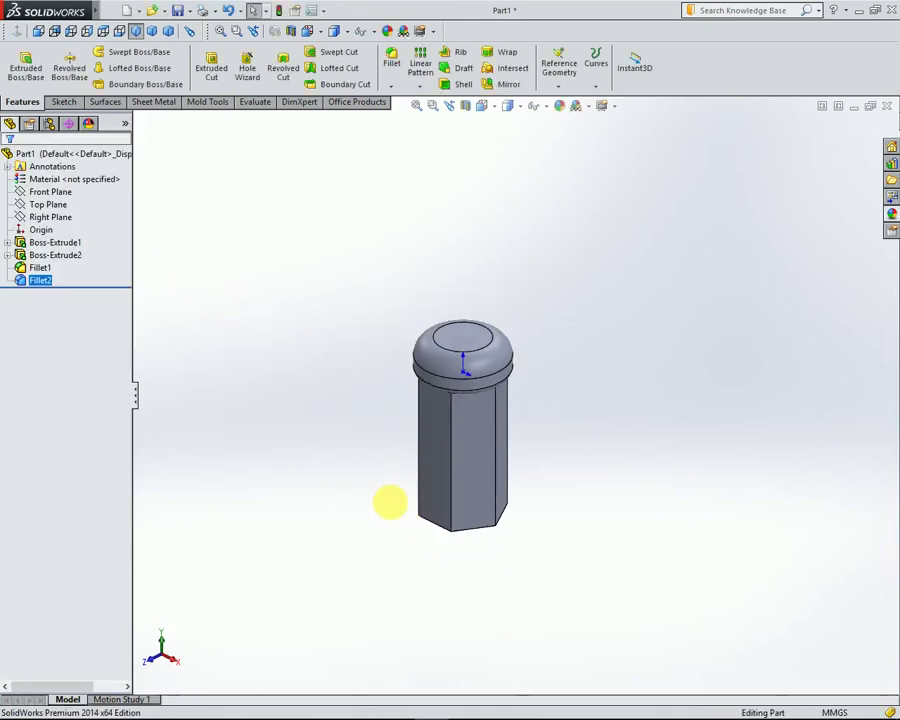
mouse_move(388, 498)
middle_down()
mouse_move(376, 390)
mouse_move(398, 343)
middle_up()
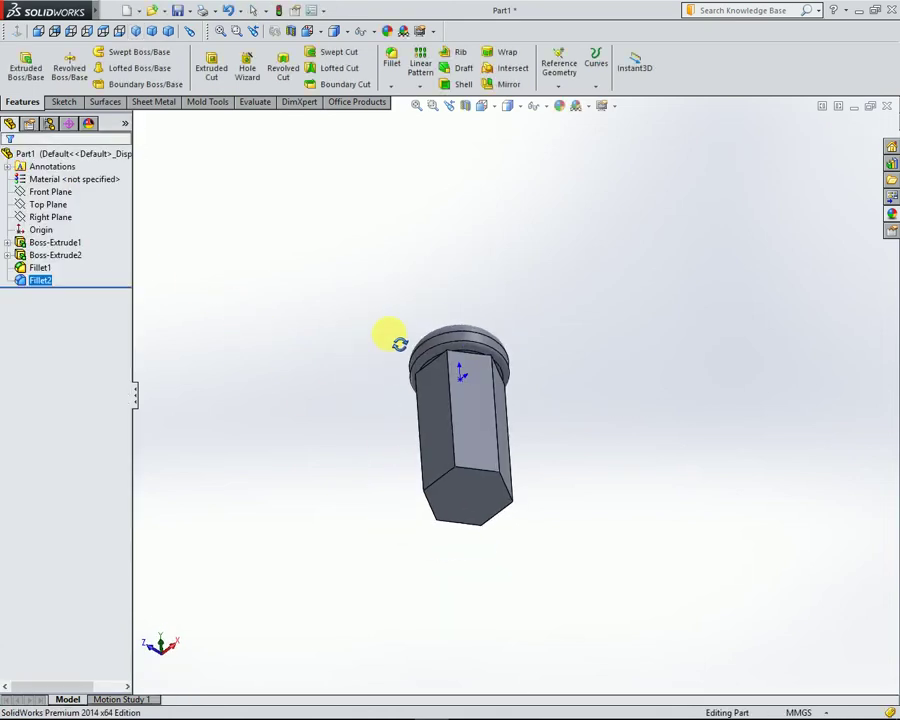
- Start a sketch on the hexagonal end face and draw a centre rectangle below the origin
click(478, 490)
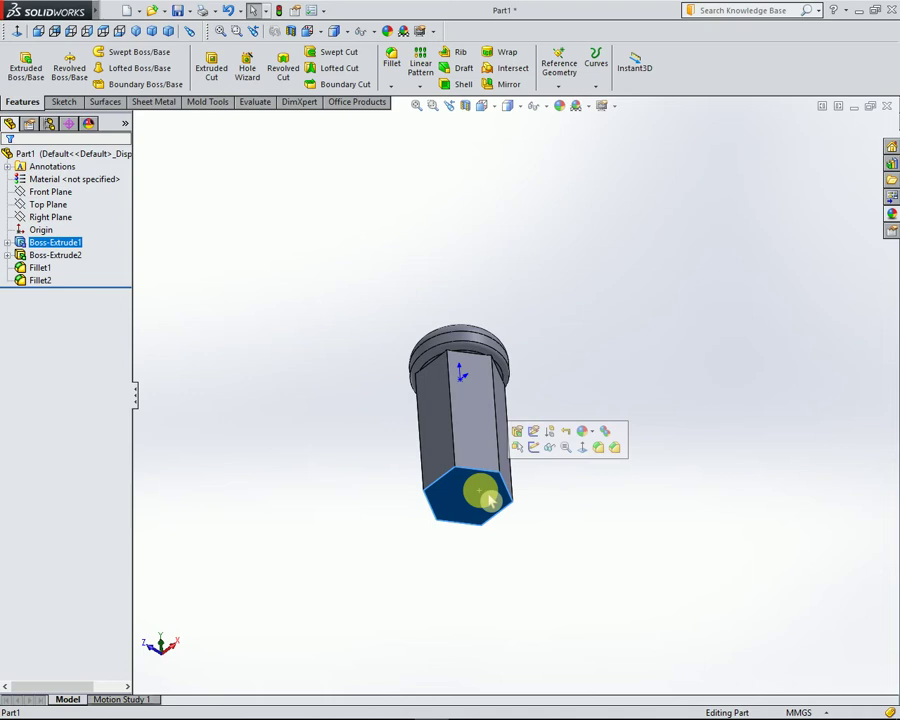
click(533, 447)
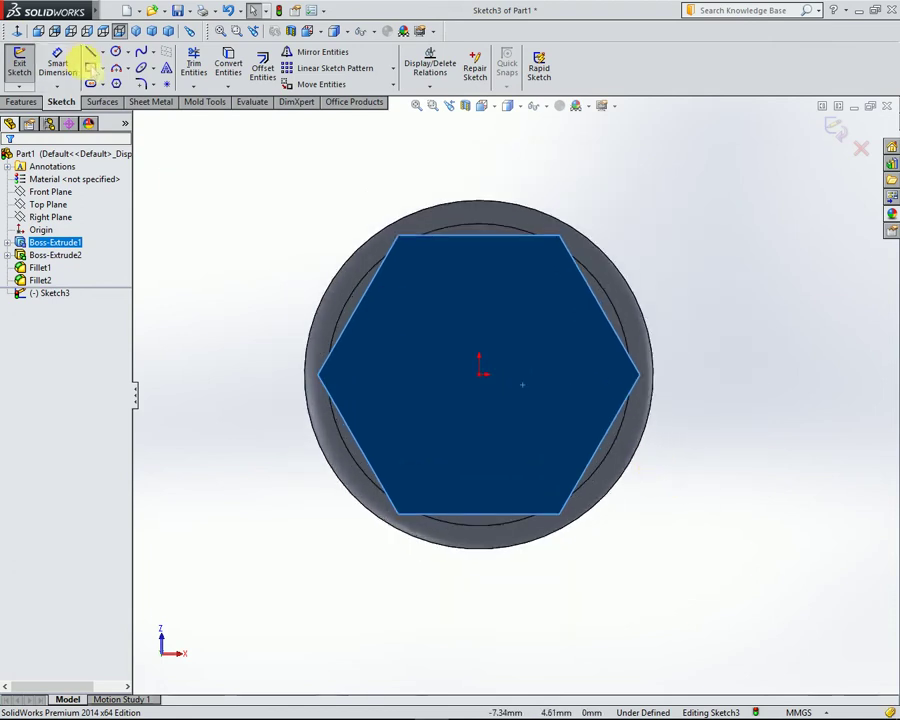
click(102, 68)
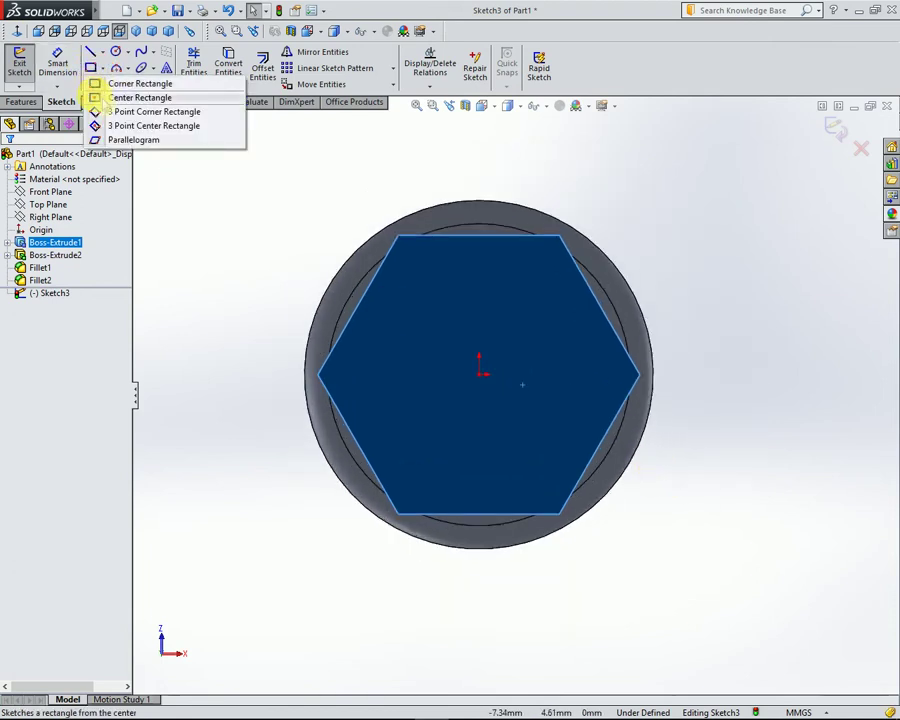
click(130, 97)
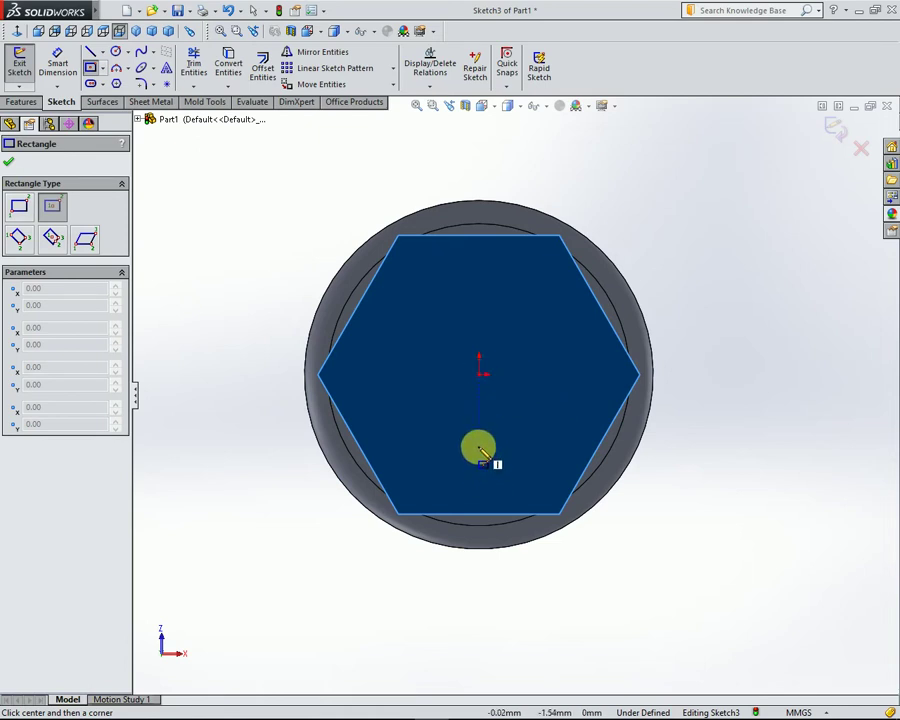
click(479, 447)
click(557, 482)
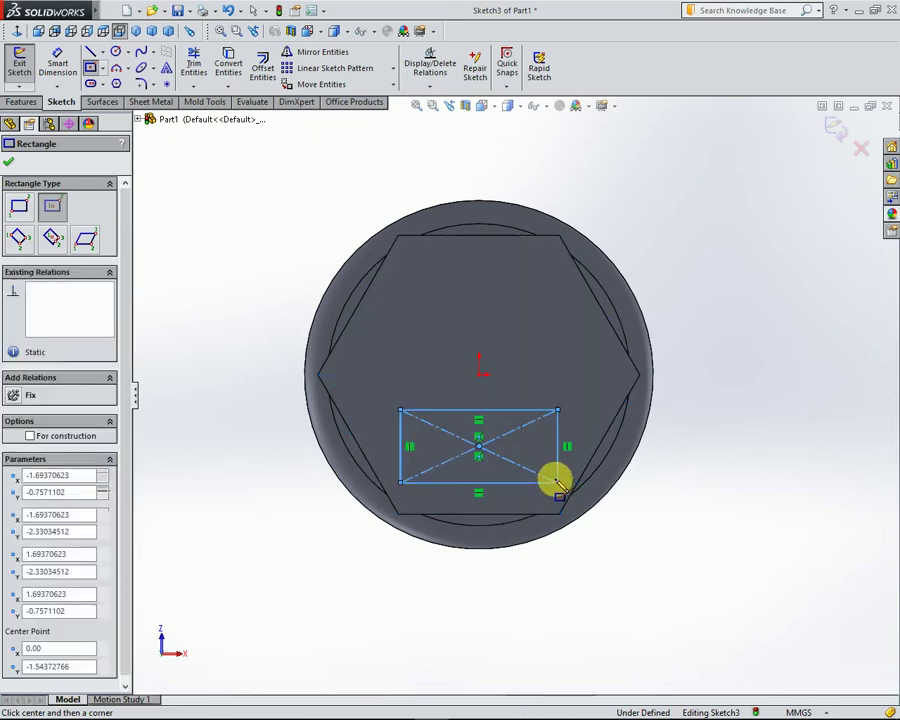
right_click(177, 246)
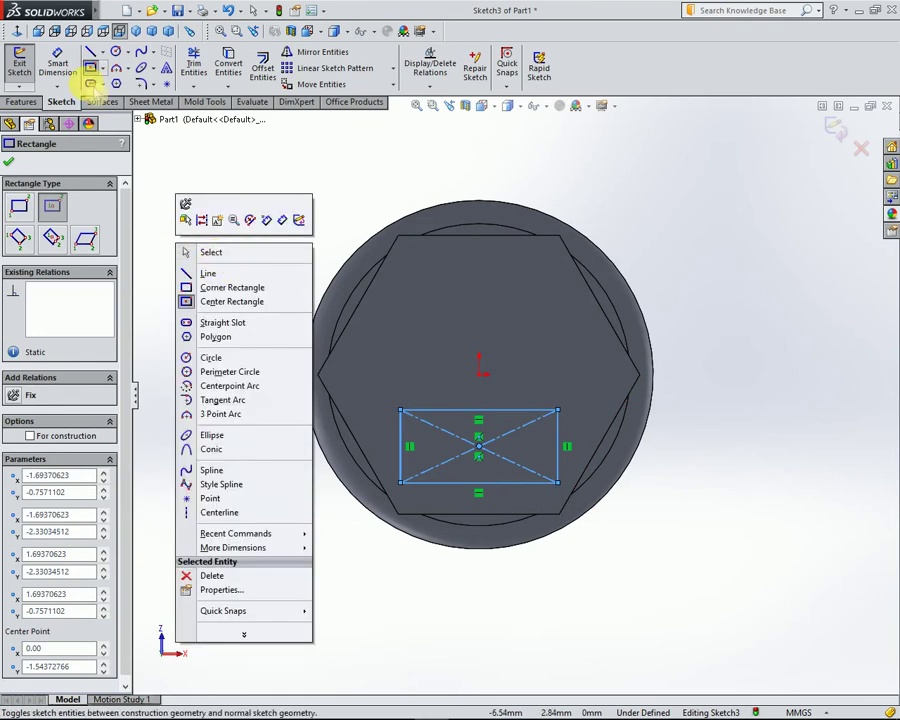
click(210, 253)
- Dimension the rectangle's bottom edge width to 3 mm
click(58, 66)
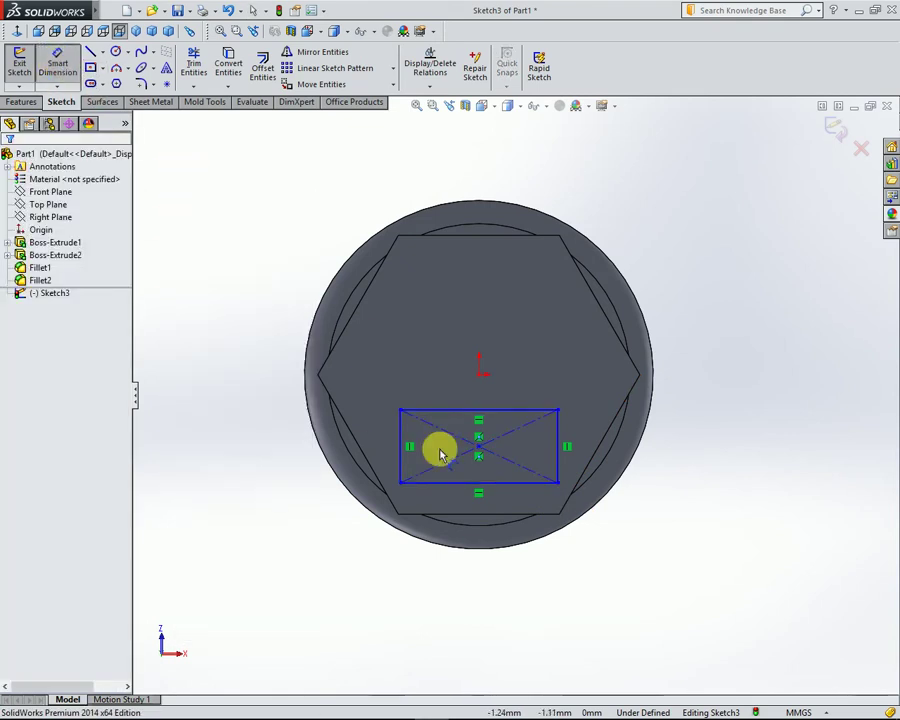
click(485, 486)
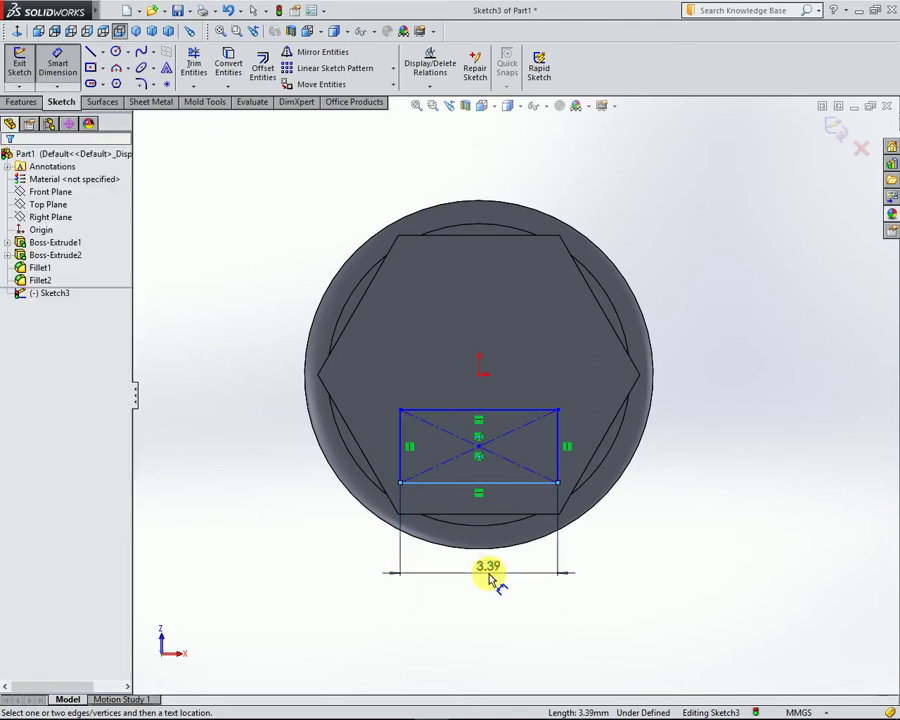
click(488, 578)
text(3)
key(Return)
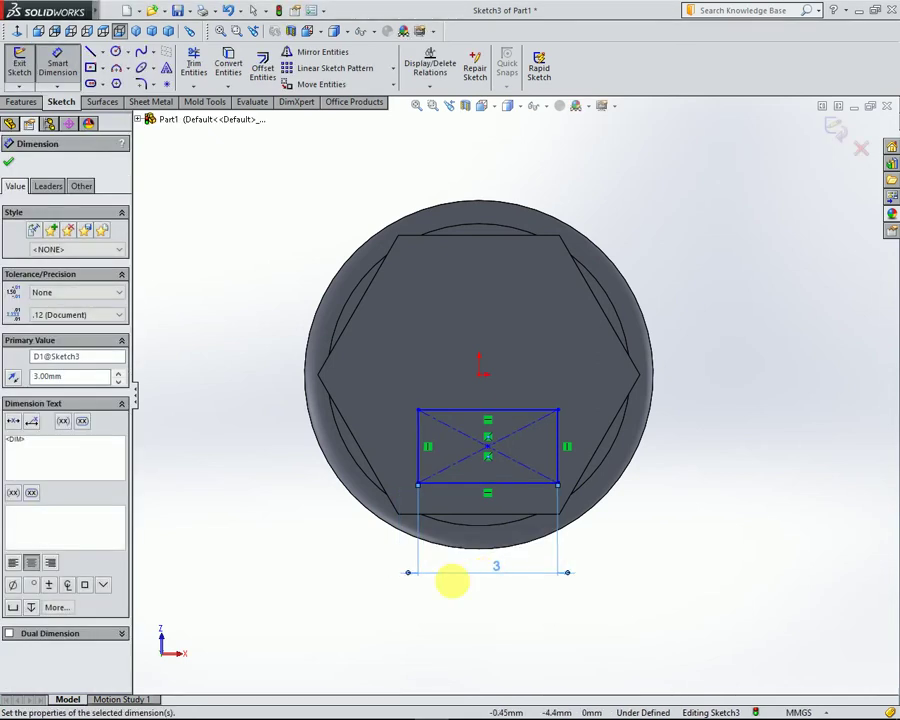
- Set the rectangle height to 2 mm and its top edge 0.5 mm below the origin
click(556, 458)
click(680, 460)
text(2)
key(Return)
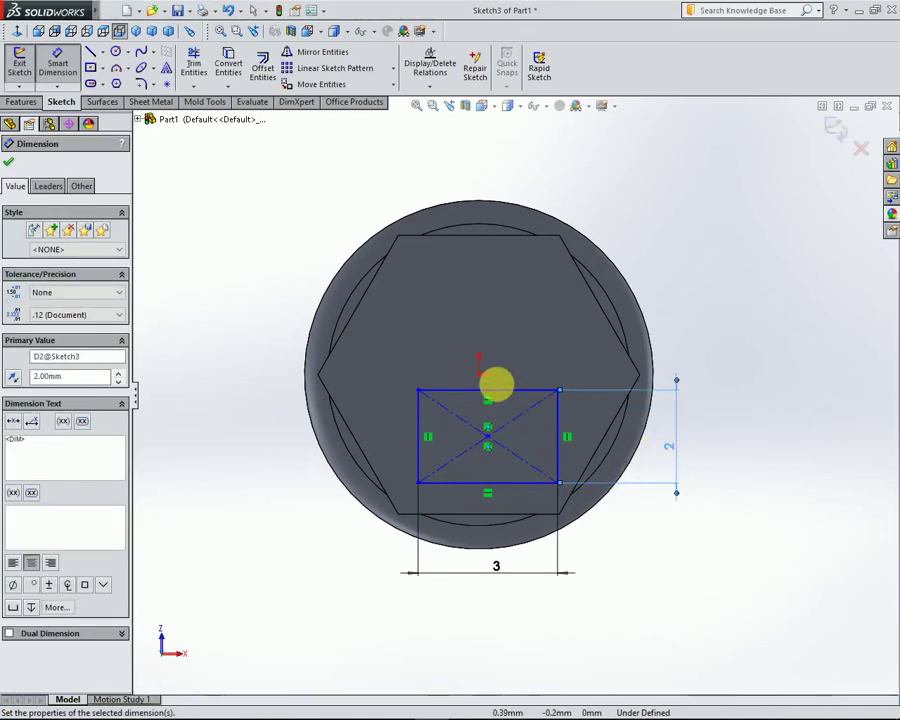
click(484, 389)
click(481, 375)
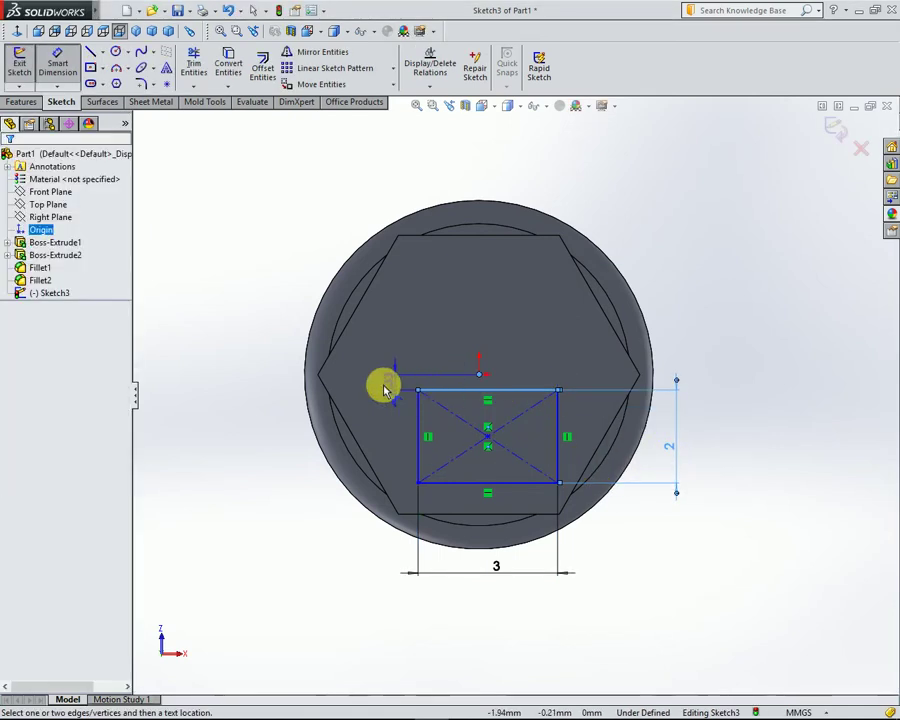
click(380, 385)
text(0.5)
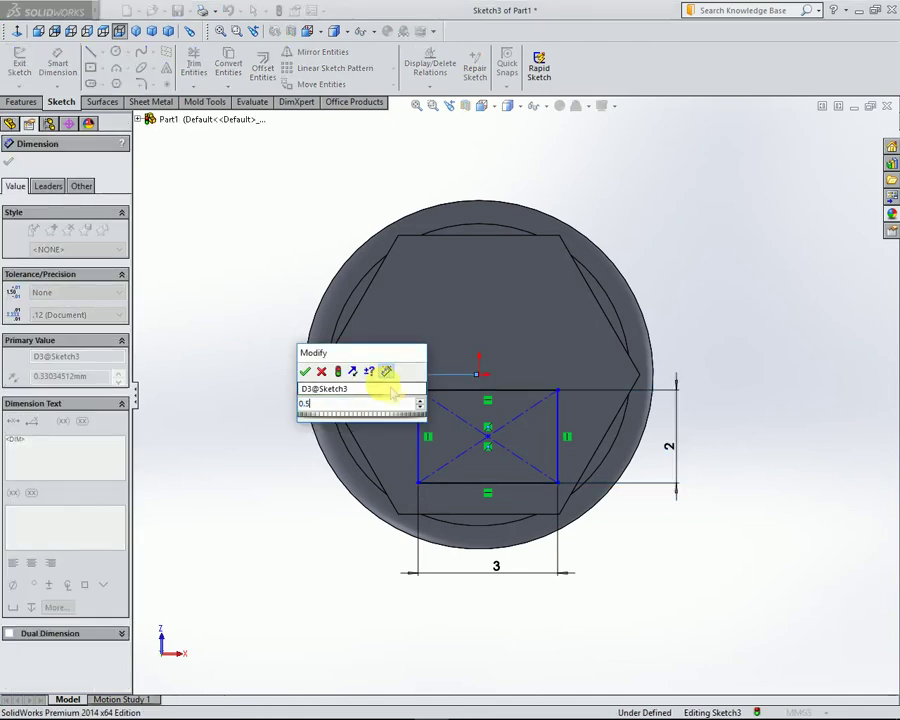
key(Return)
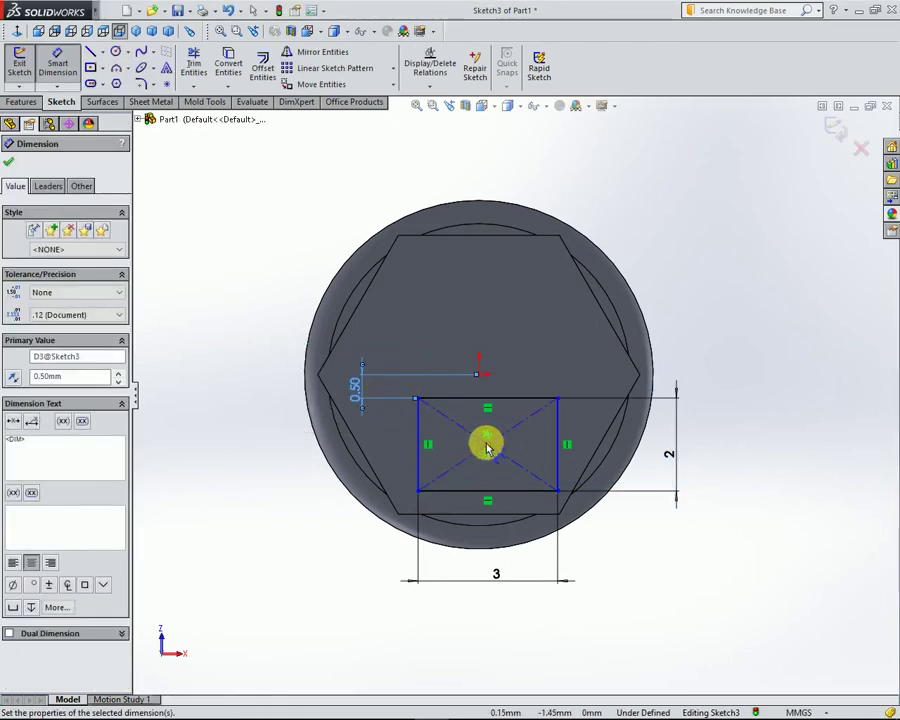
- Centre the rectangle horizontally on the origin with a 0 mm offset
click(483, 388)
click(484, 360)
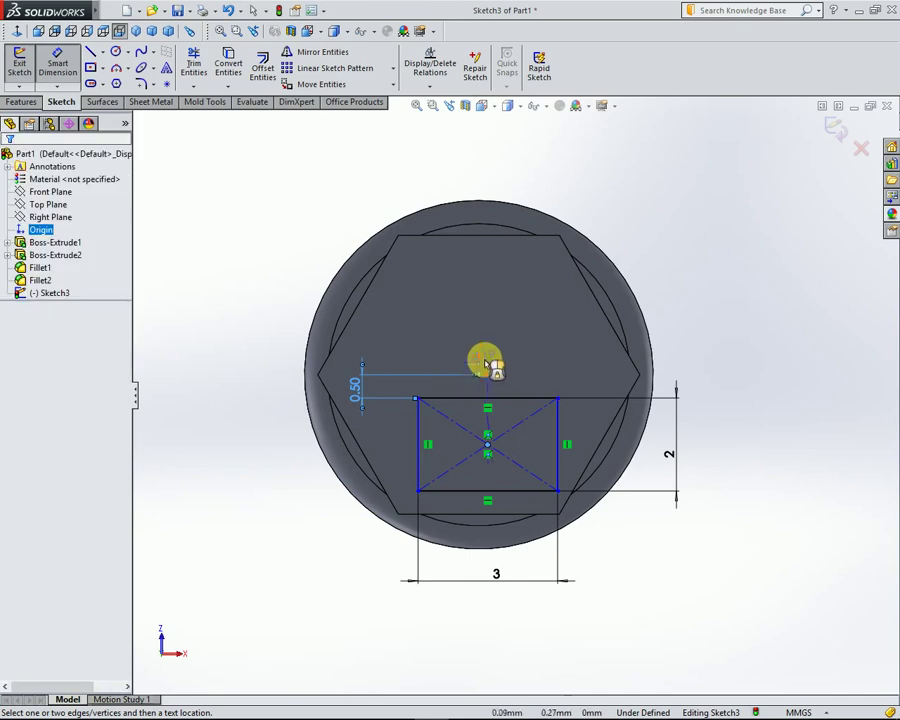
click(487, 355)
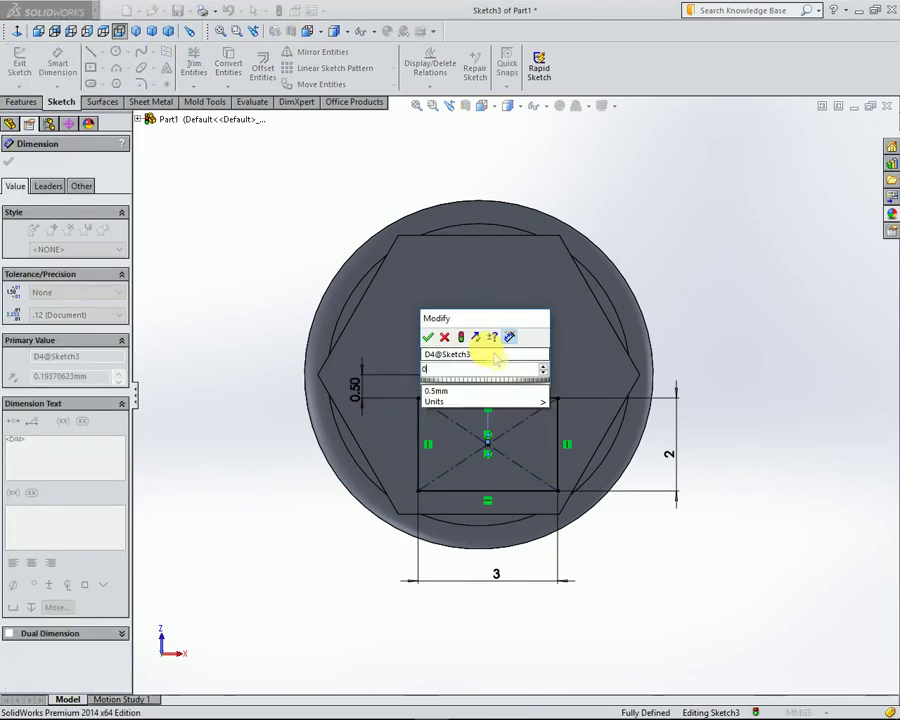
text(0)
key(Return)
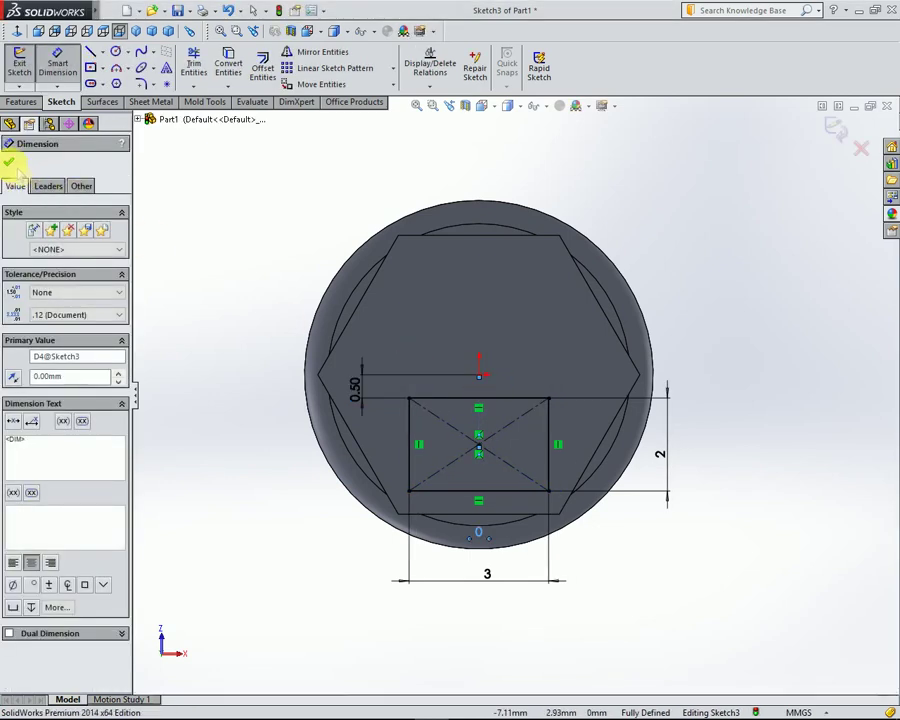
click(9, 163)
scroll(390, 435, up, 2)
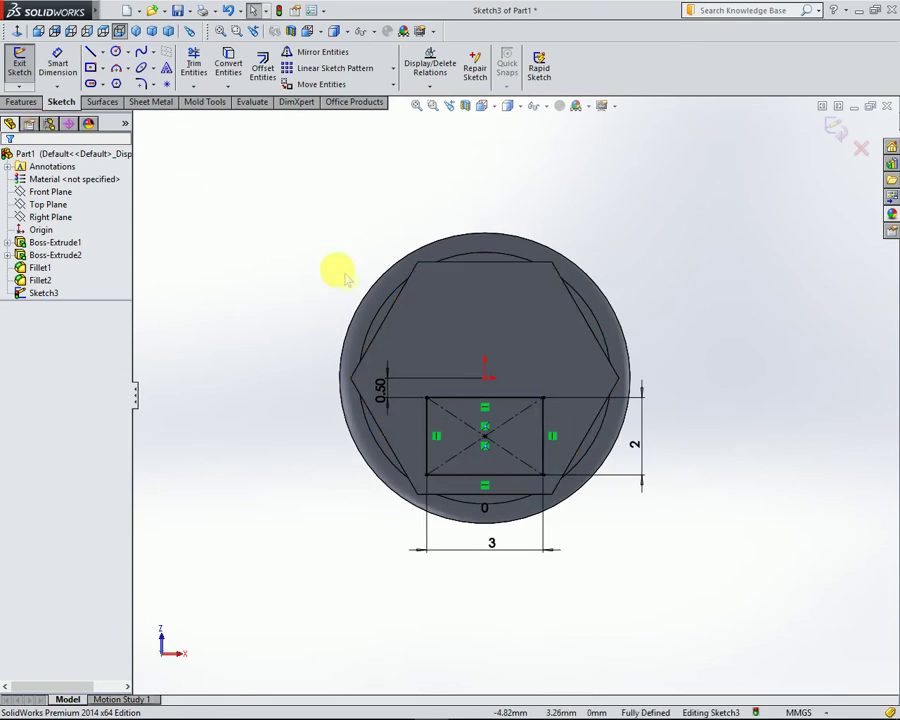
mouse_move(382, 486)
middle_down()
mouse_move(316, 476)
mouse_move(438, 446)
mouse_move(593, 428)
mouse_move(575, 430)
middle_up()
- Extrude the rectangle 5 mm outward from the hexagonal end as a bar
click(20, 101)
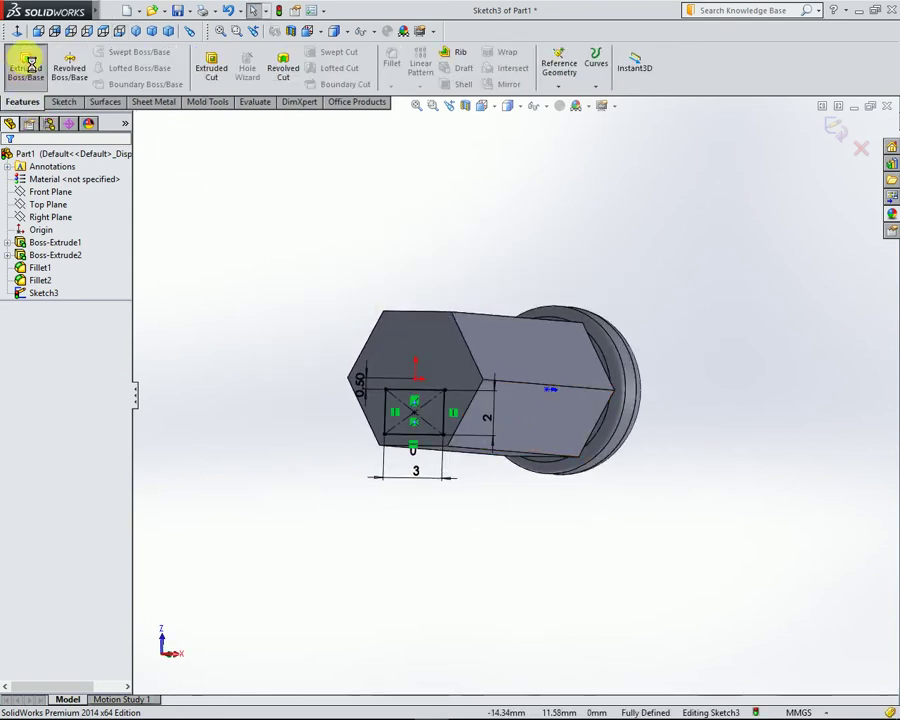
click(30, 64)
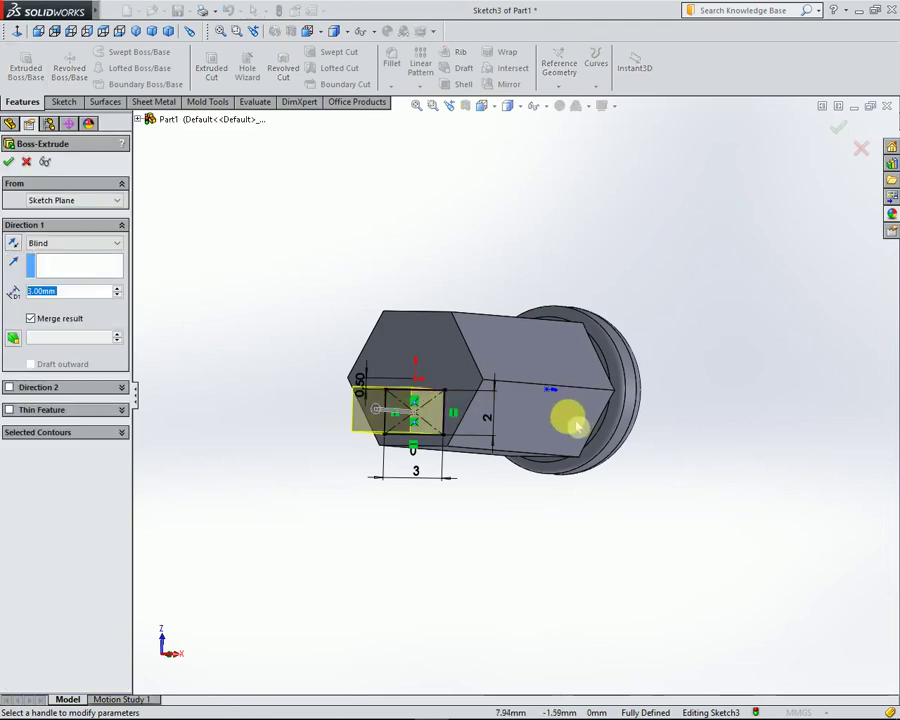
mouse_move(575, 425)
middle_down()
mouse_move(506, 400)
mouse_move(490, 414)
mouse_move(450, 405)
middle_up()
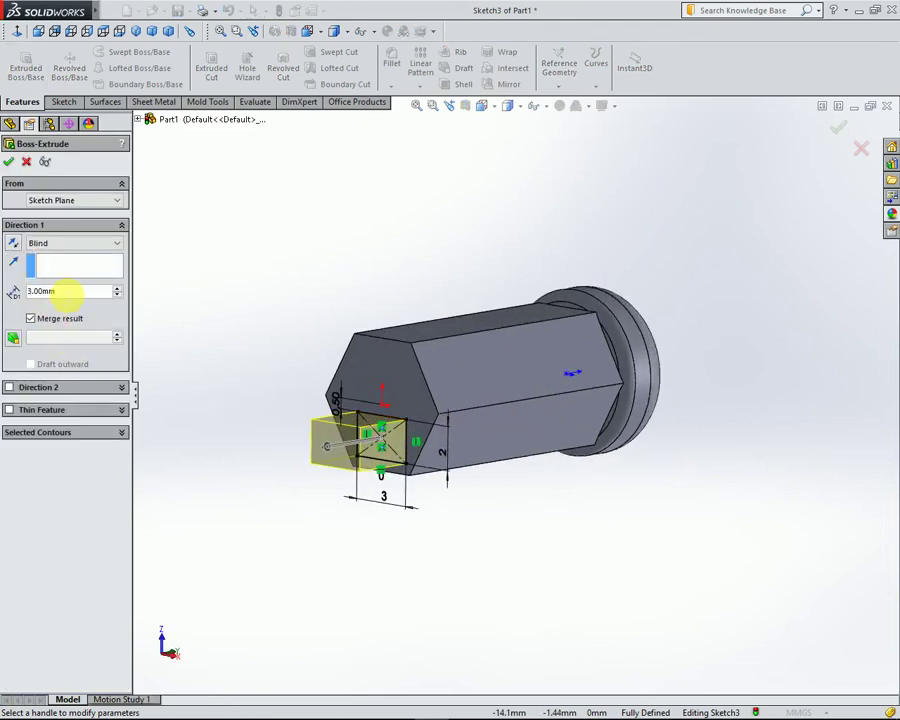
text(5)
key(Return)
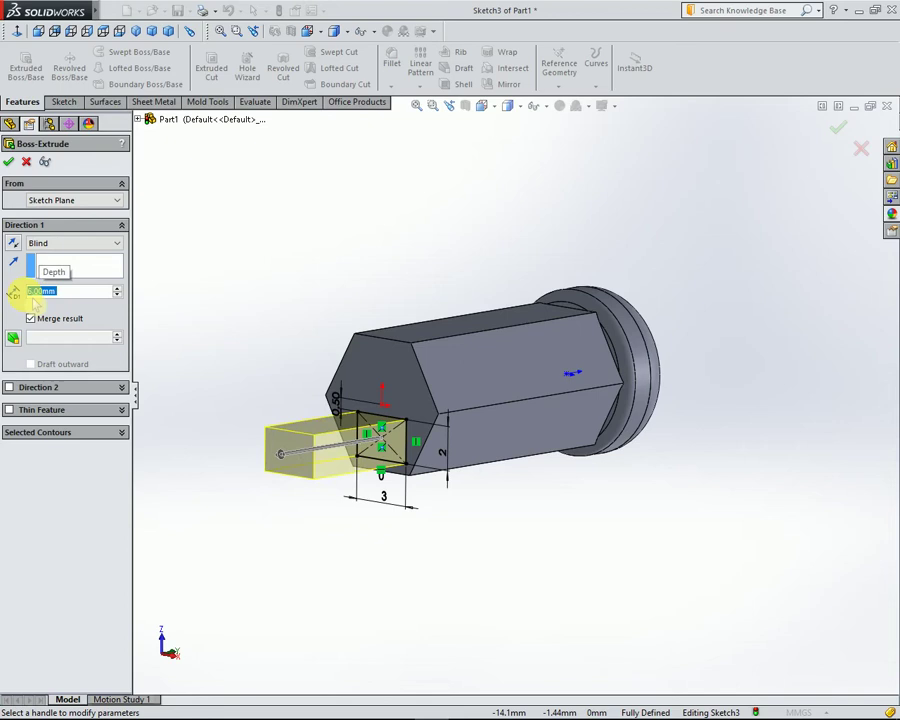
click(9, 161)
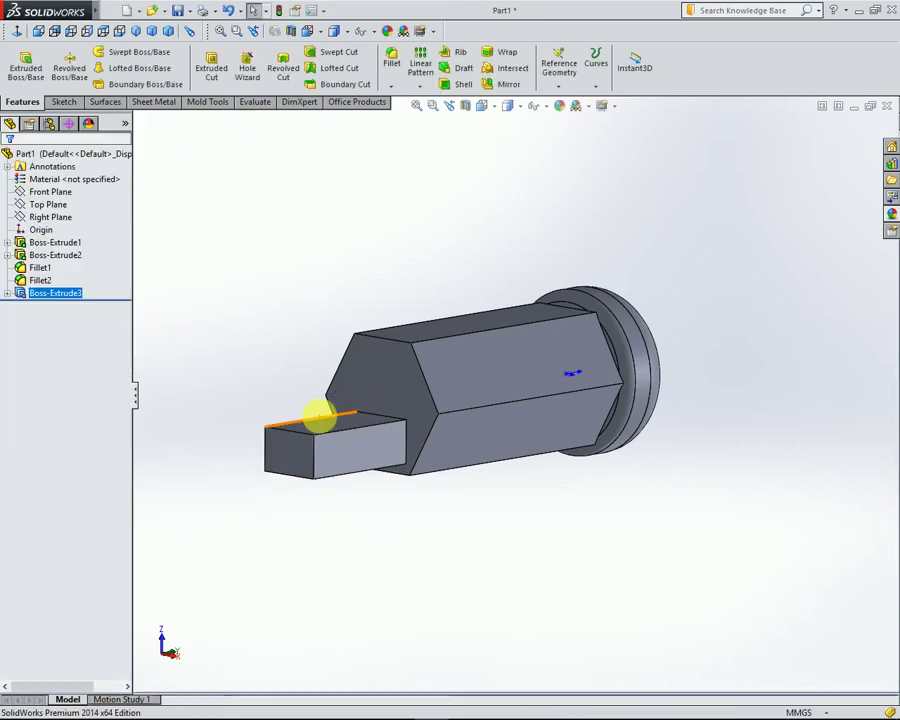
mouse_move(383, 411)
middle_down()
mouse_move(396, 432)
mouse_move(360, 418)
middle_up()
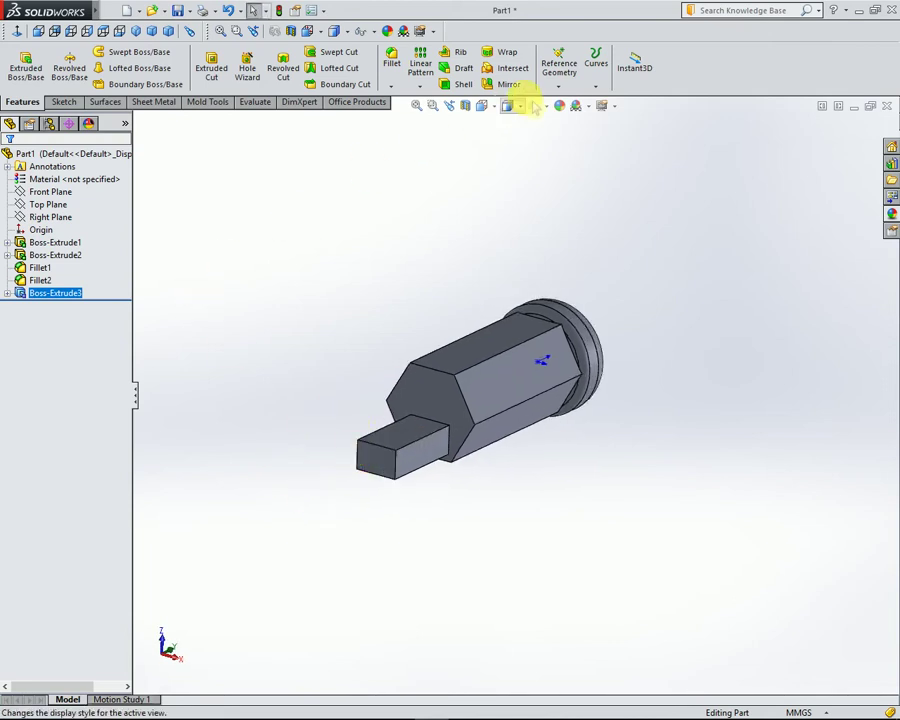
- Create a reference plane on the square bar's end face with a 0 mm offset
click(597, 87)
click(558, 86)
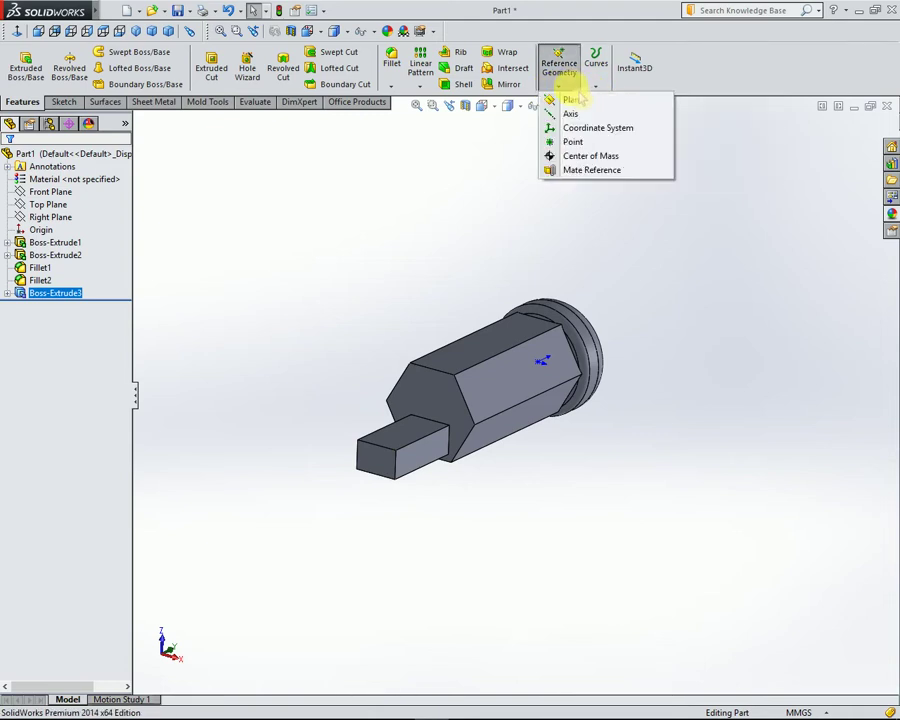
click(576, 101)
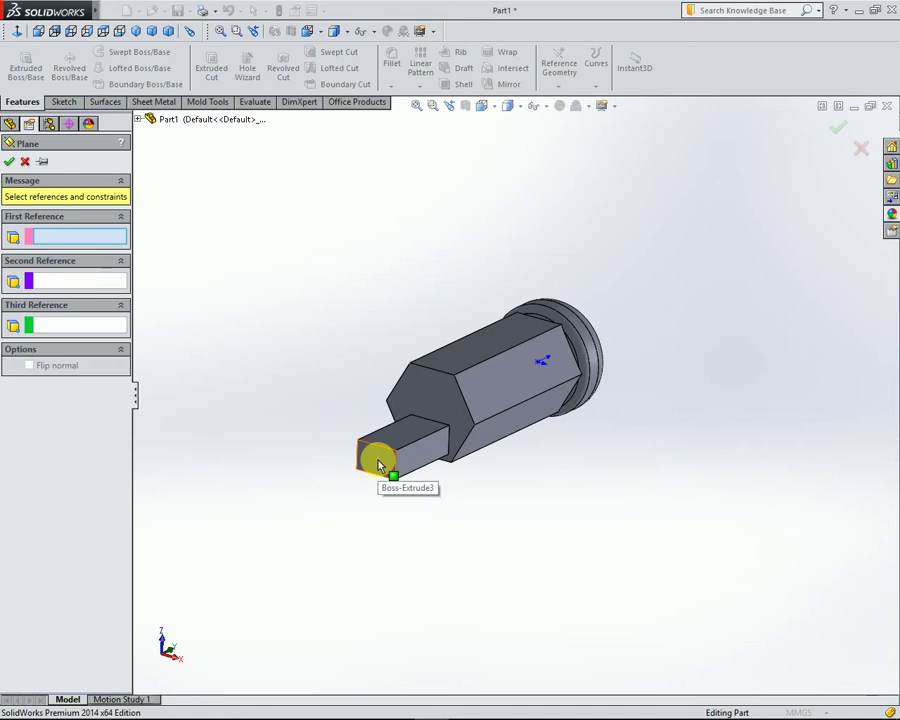
click(378, 465)
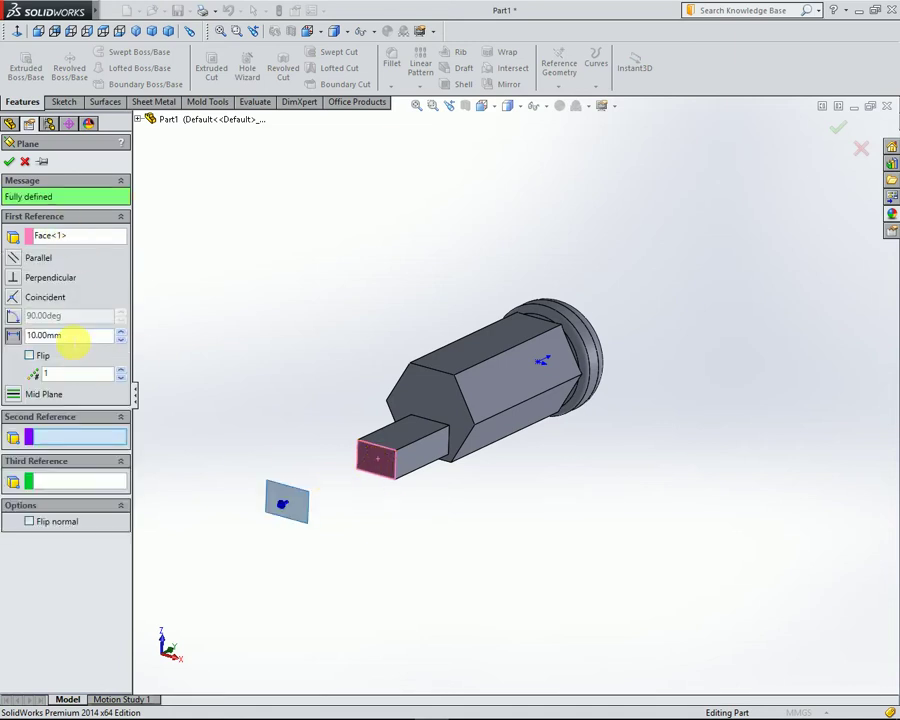
drag(74, 340, 10, 338)
key(Down)
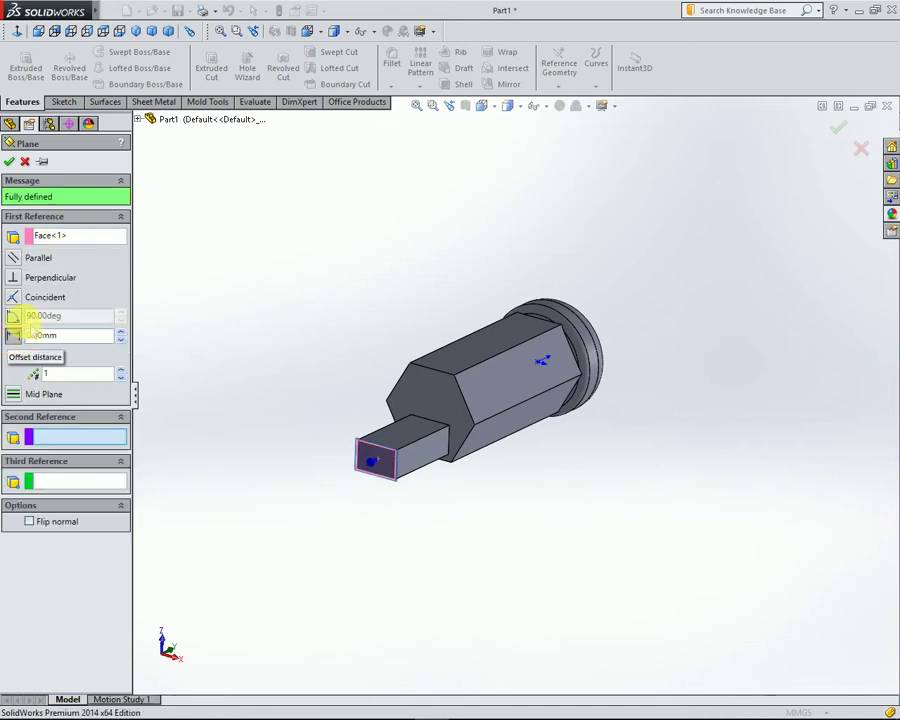
click(9, 161)
scroll(390, 480, down, 3)
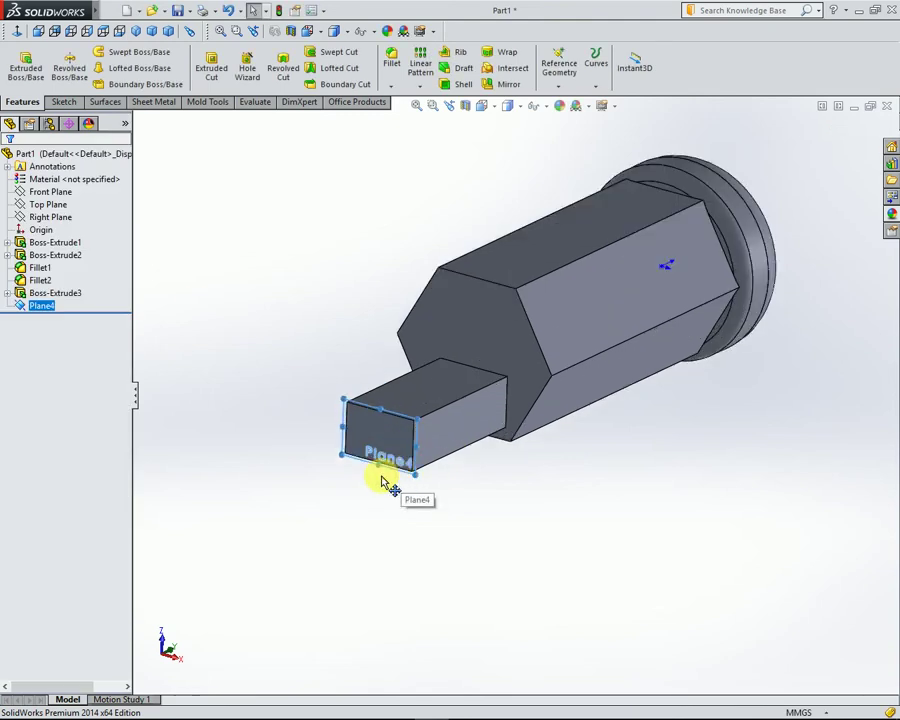
- On Plane4, copy the shaft's six hexagon edges into a sketch with Convert Entities
right_click(345, 410)
click(358, 372)
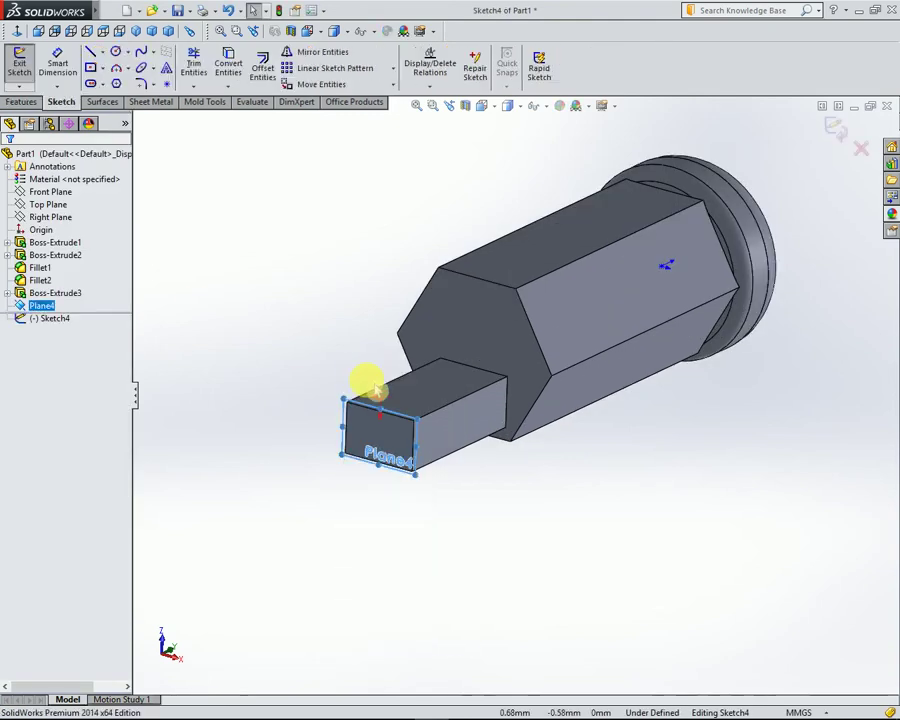
click(228, 62)
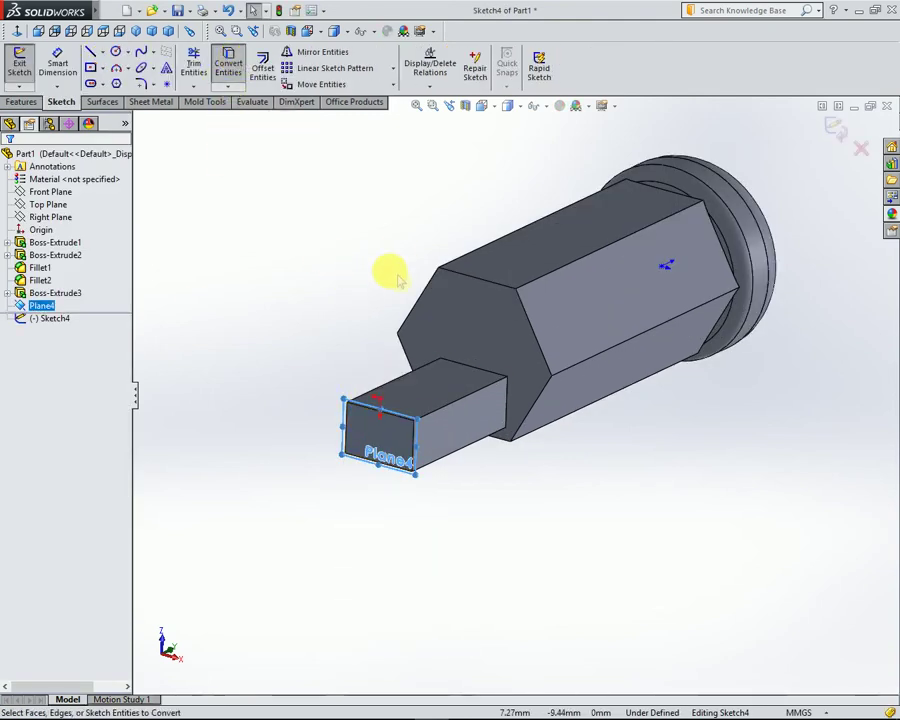
click(546, 351)
click(490, 281)
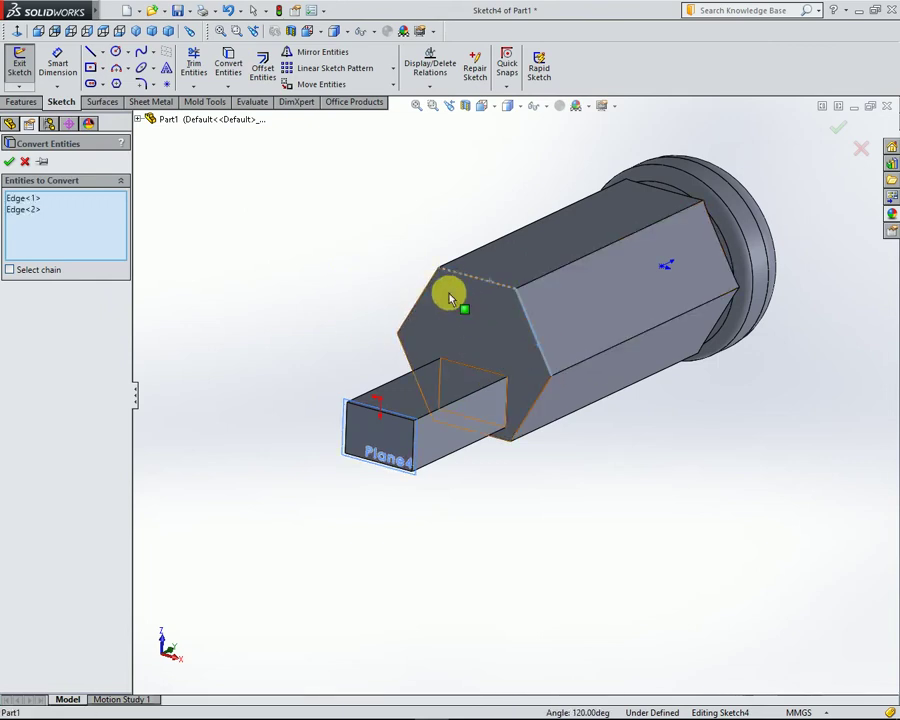
click(424, 300)
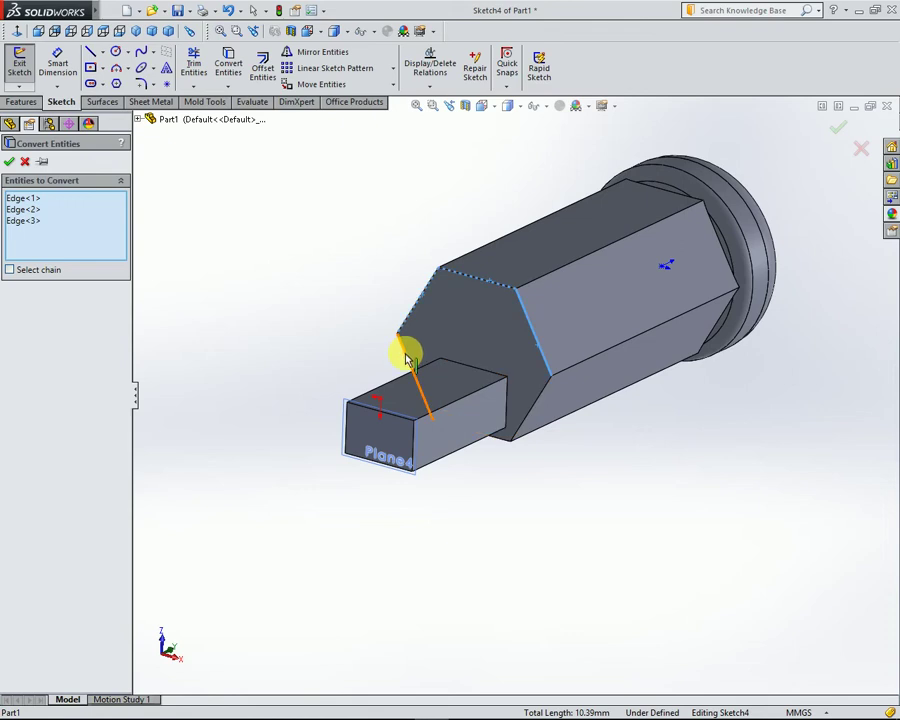
click(407, 358)
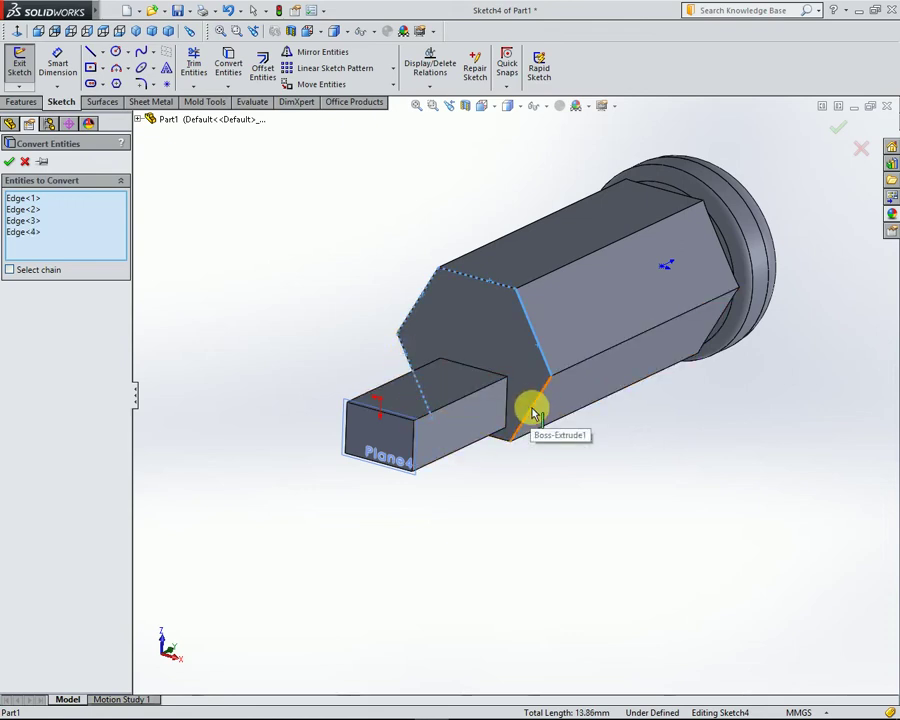
click(536, 414)
click(498, 438)
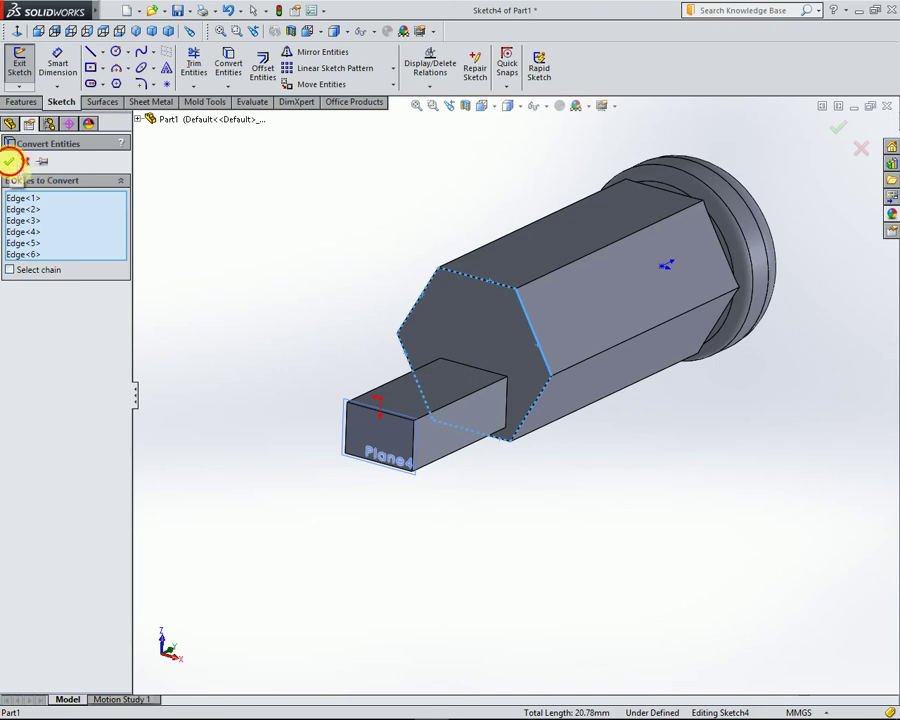
click(10, 160)
middle_drag(560, 424, 550, 484)
right_click(357, 418)
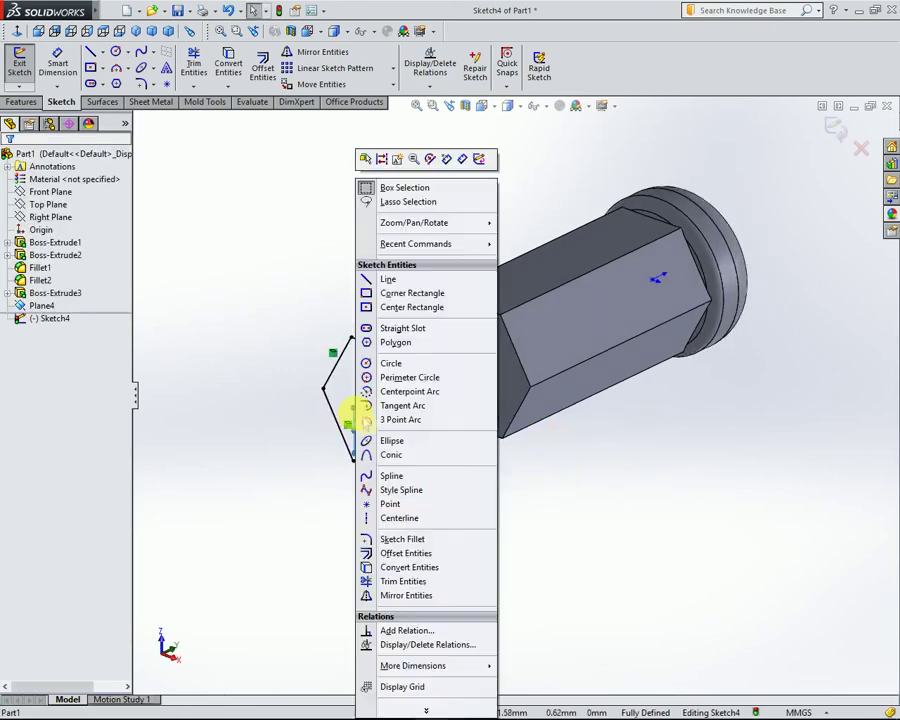
click(321, 176)
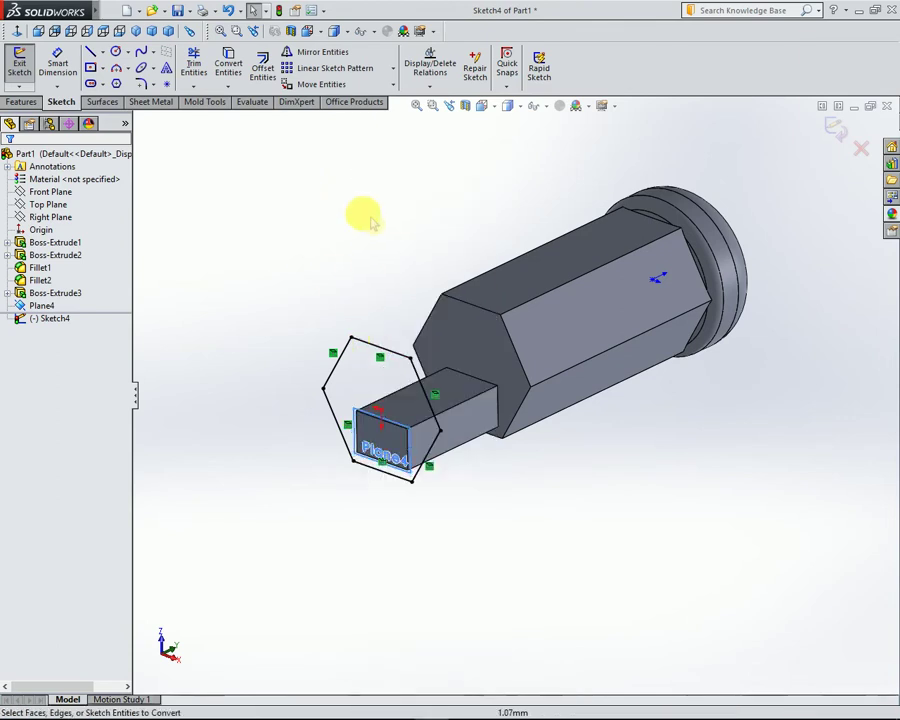
click(22, 101)
- Extrude the hexagon sketch 1.5 mm into a thin hexagonal head on the bar's end
click(22, 65)
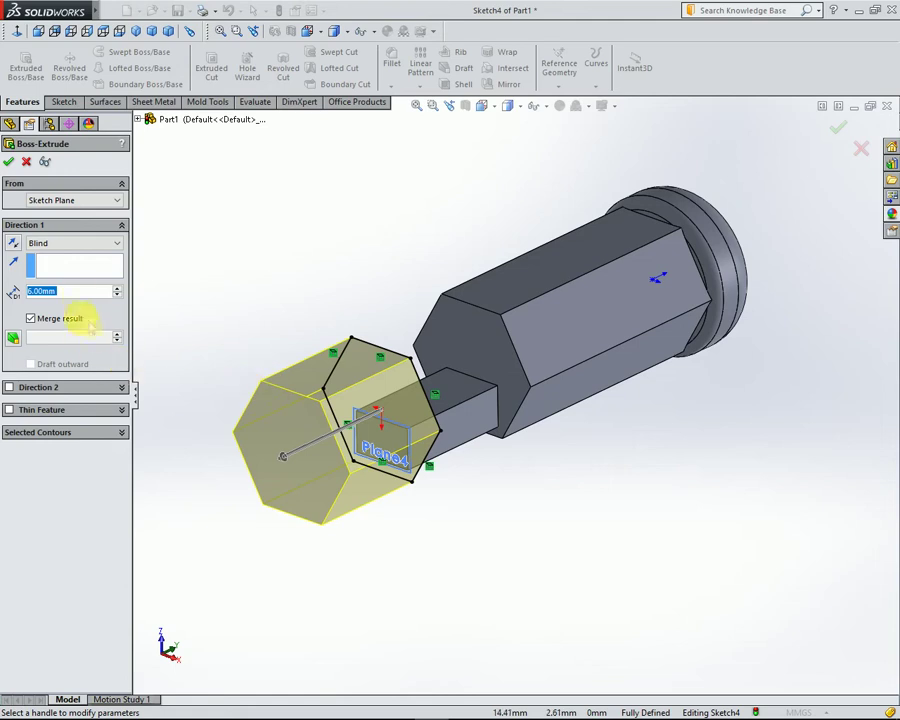
text(1.5)
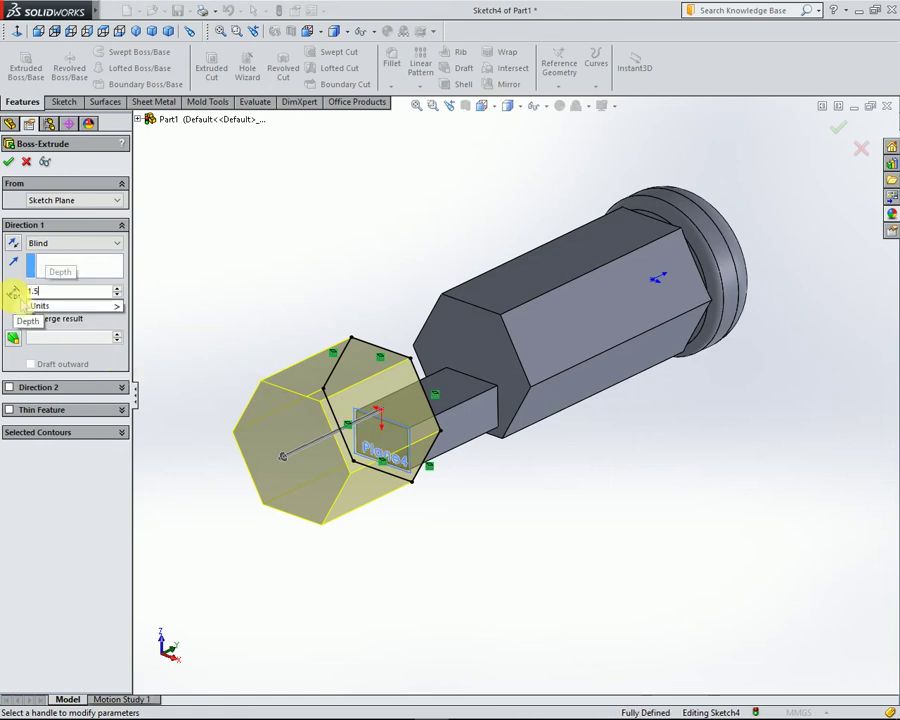
key(Return)
click(9, 162)
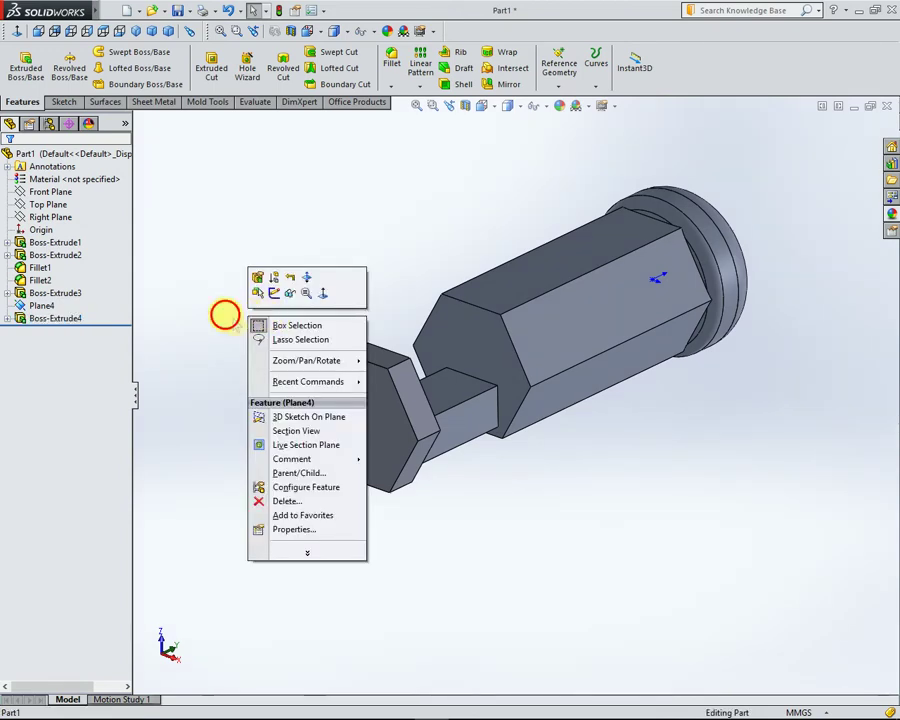
click(225, 315)
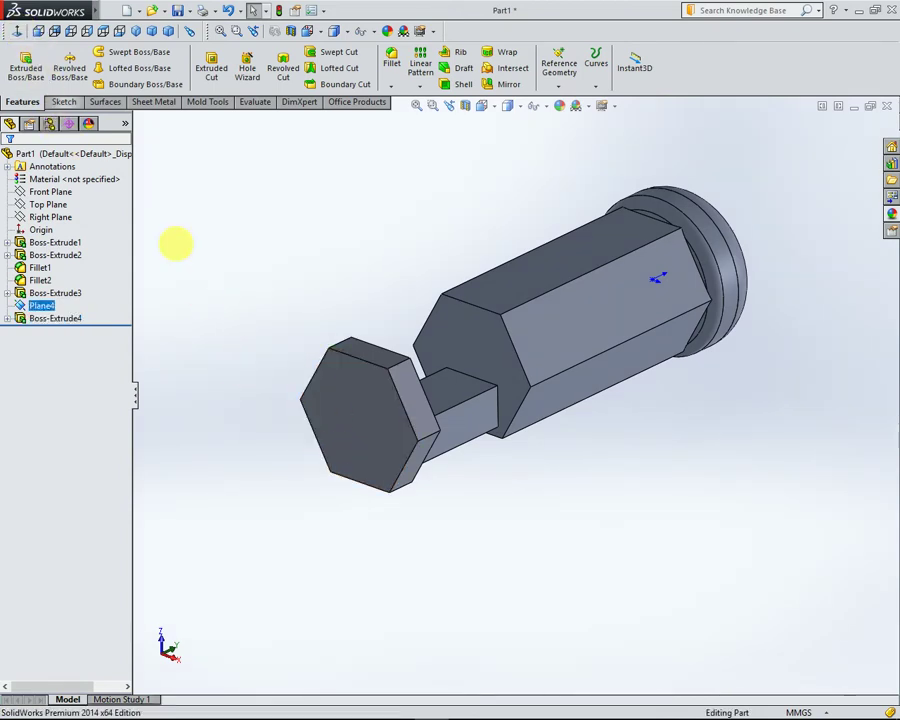
- Start a sketch on the hexagonal end face and convert its lower-right and bottom edges into it
click(351, 395)
click(406, 341)
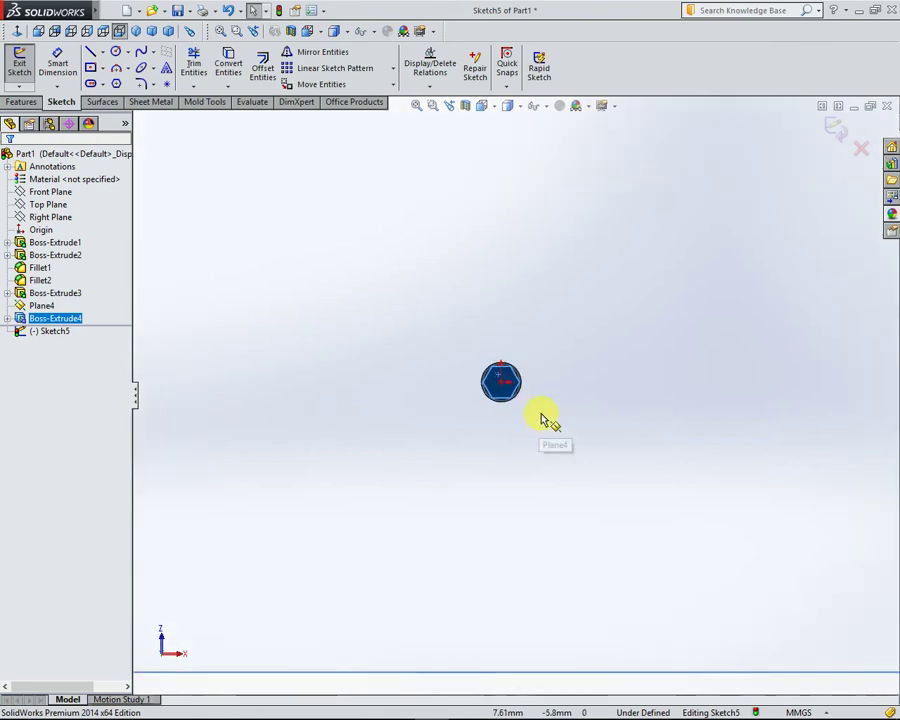
scroll(524, 384, down, 2)
scroll(508, 380, down, 3)
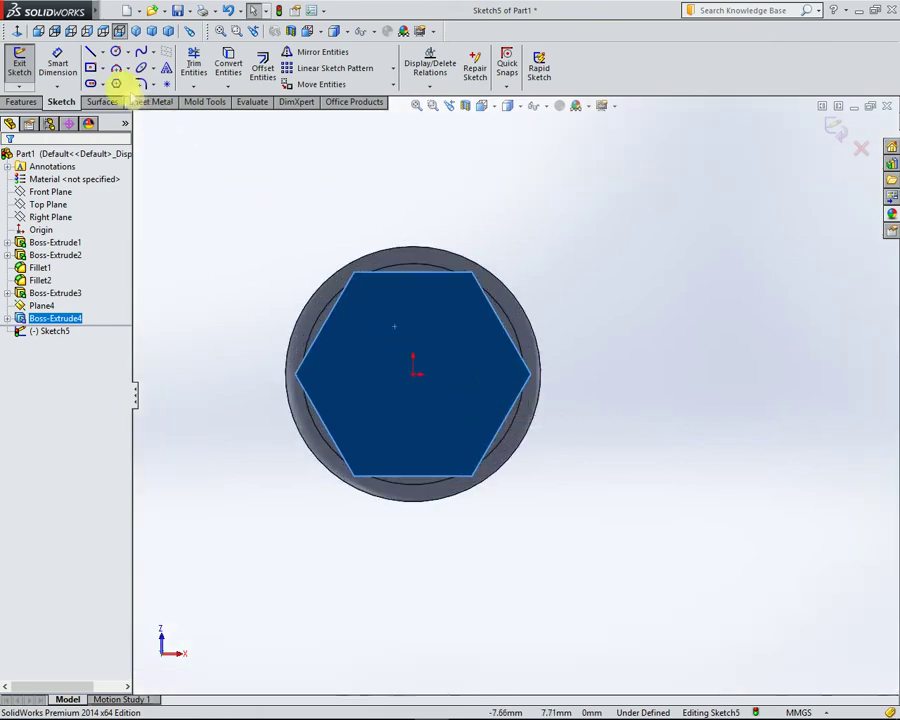
click(226, 60)
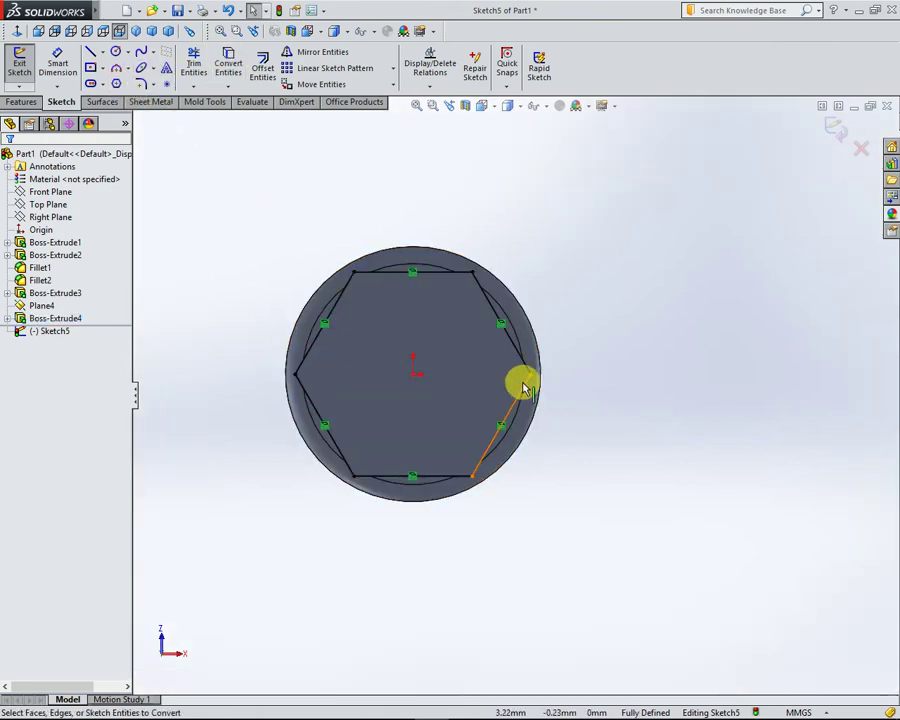
key(ctrl+z)
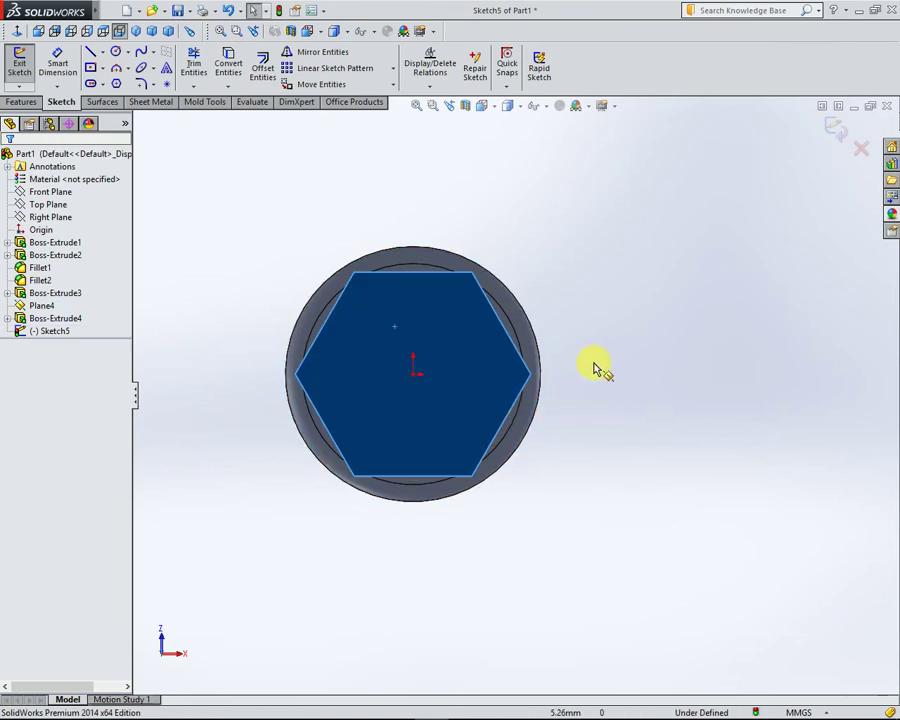
key(Escape)
click(228, 62)
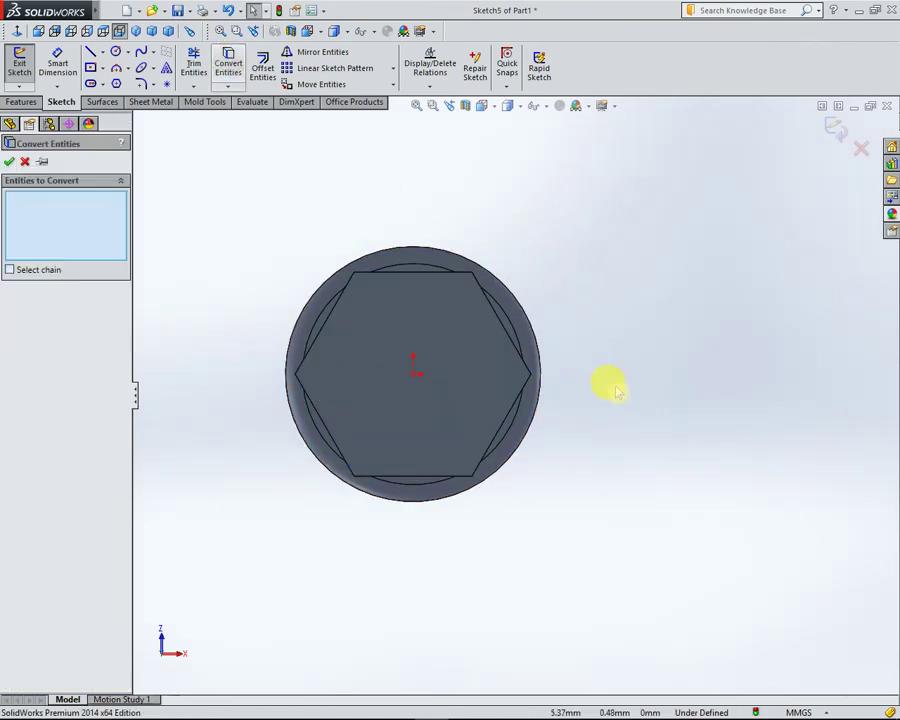
click(502, 432)
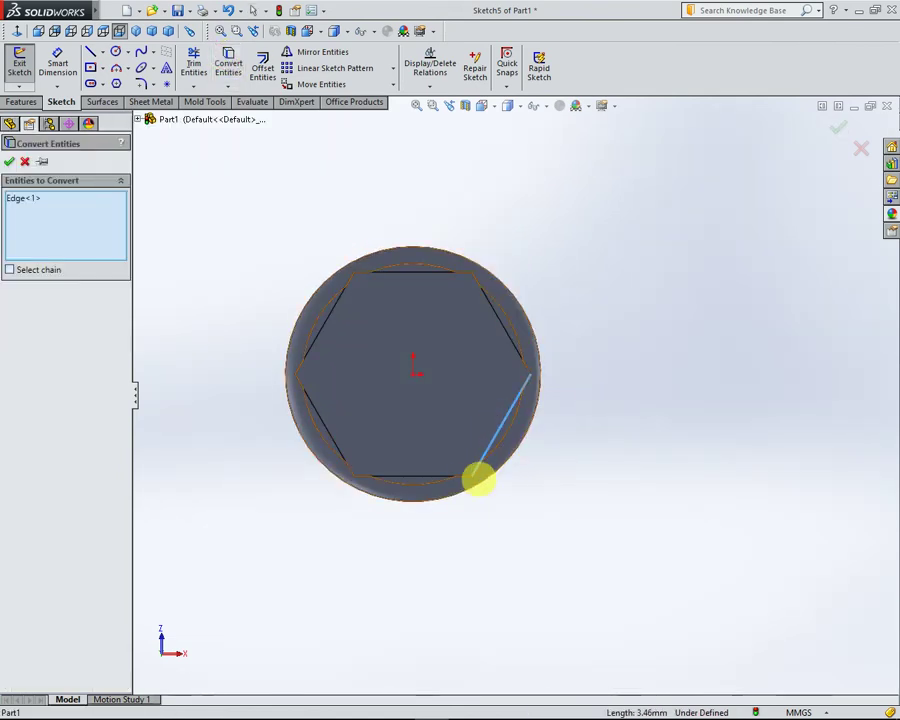
click(365, 477)
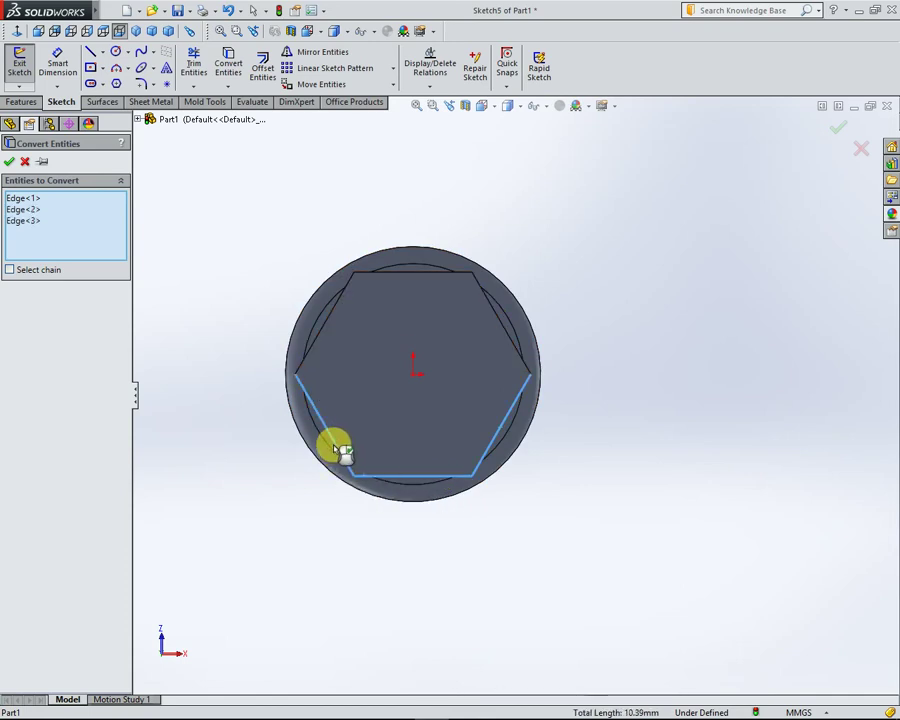
click(9, 161)
- Draw a horizontal line from the hexagon's left corner to its right corner, splitting the face
scroll(530, 390, up, 3)
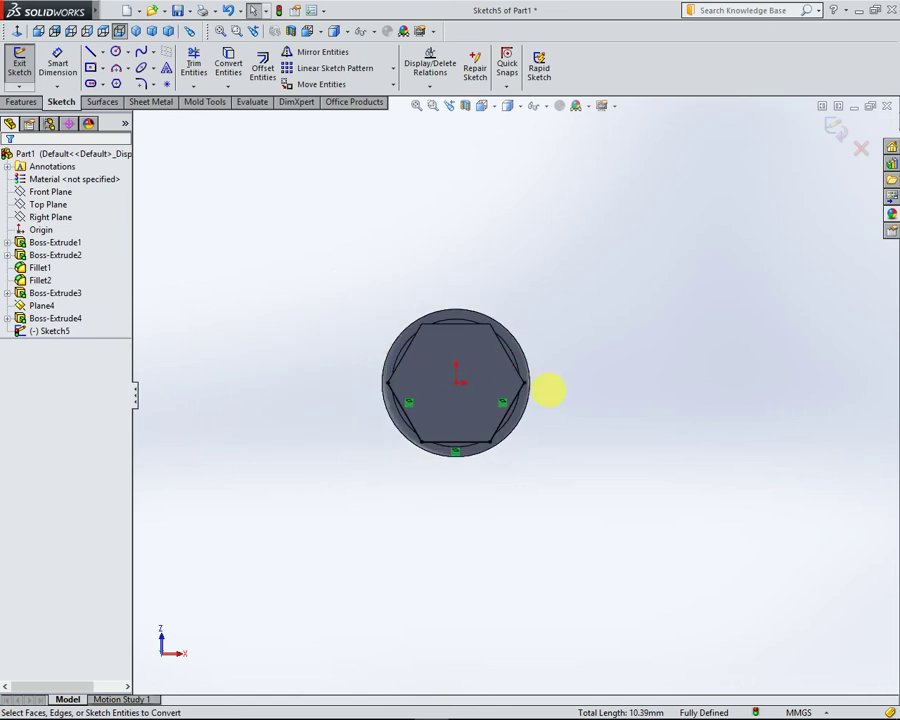
mouse_move(544, 388)
middle_down()
mouse_move(524, 400)
mouse_move(367, 416)
middle_up()
click(92, 67)
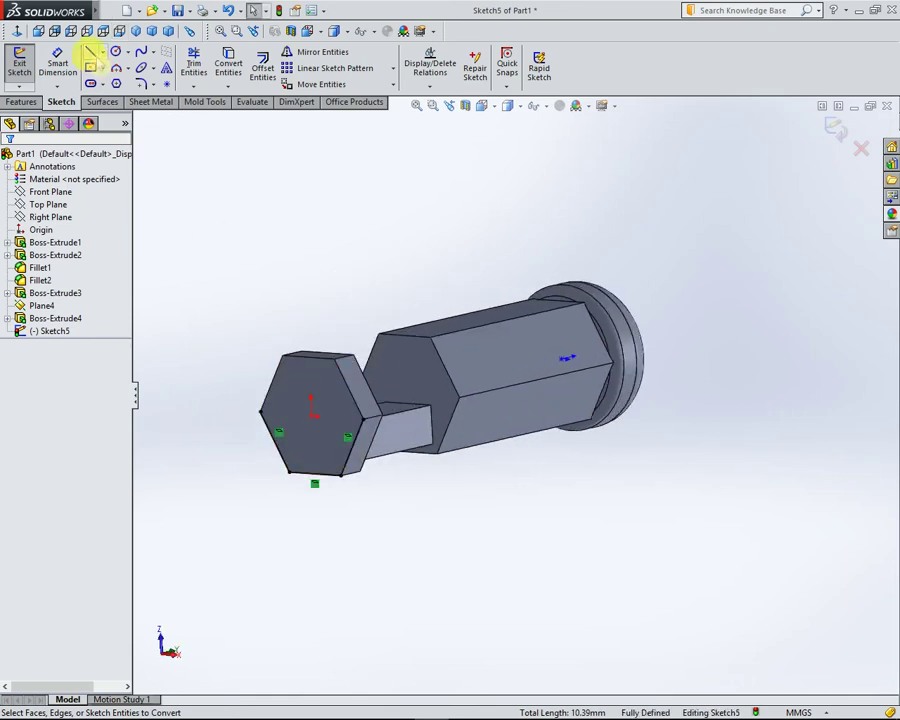
click(90, 54)
scroll(282, 418, down, 2)
click(279, 405)
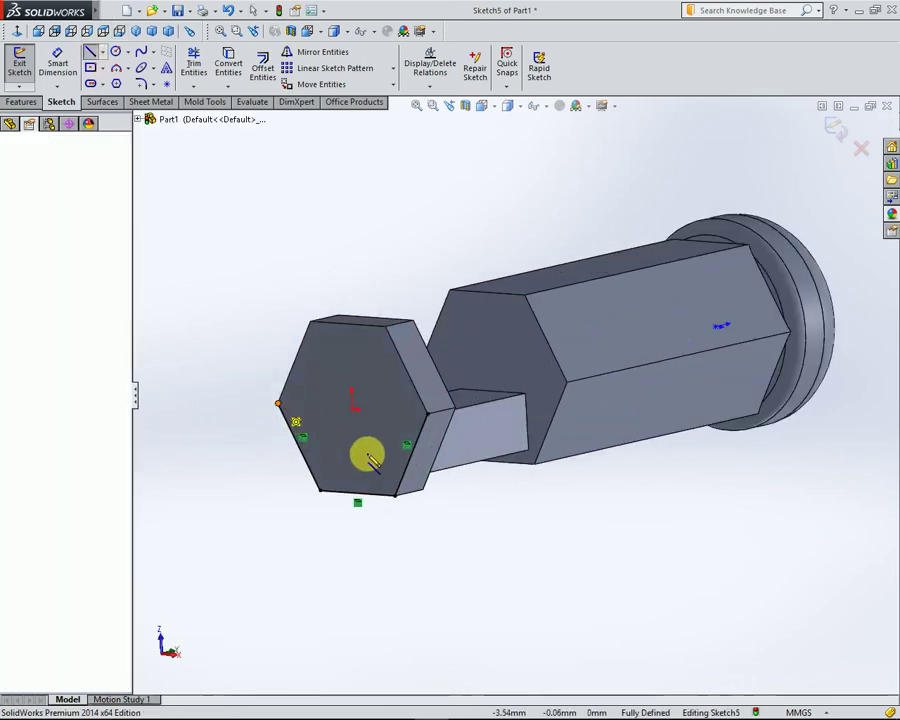
click(428, 413)
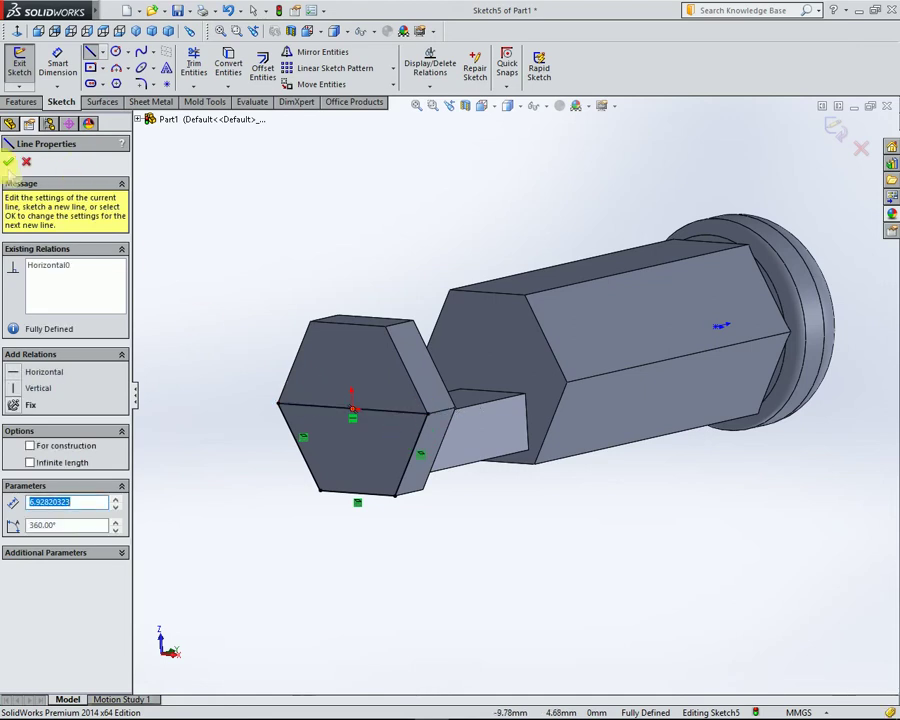
click(10, 163)
scroll(500, 390, up, 3)
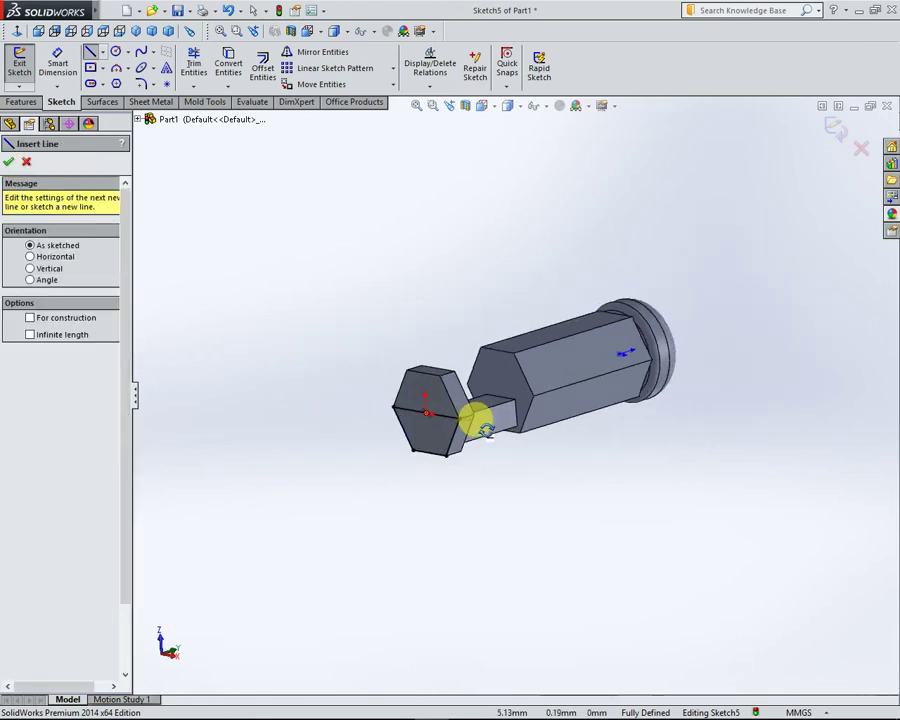
right_click(302, 217)
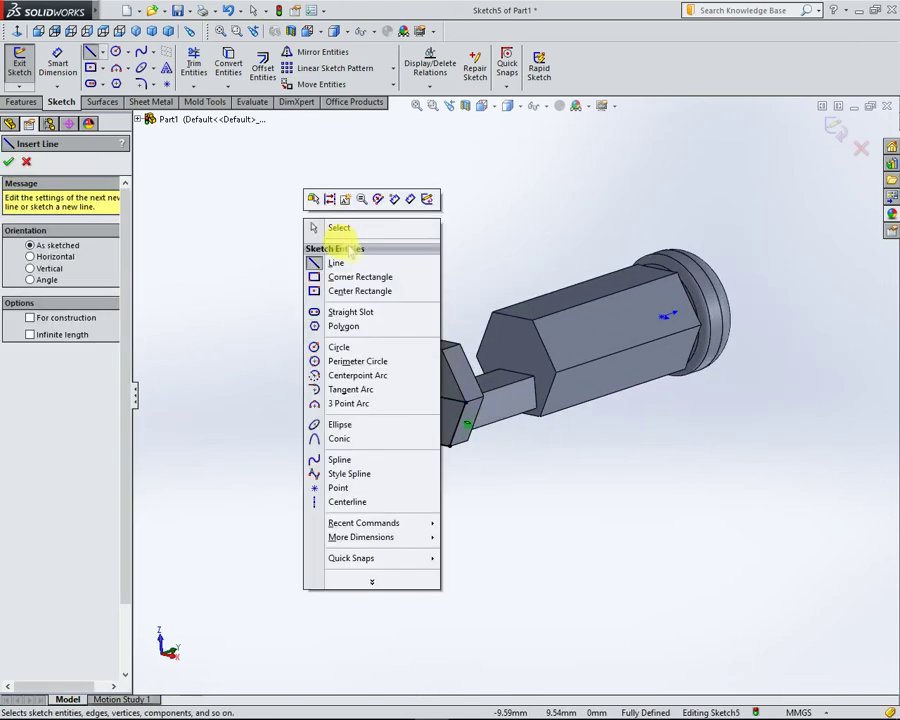
click(340, 228)
key(Left)
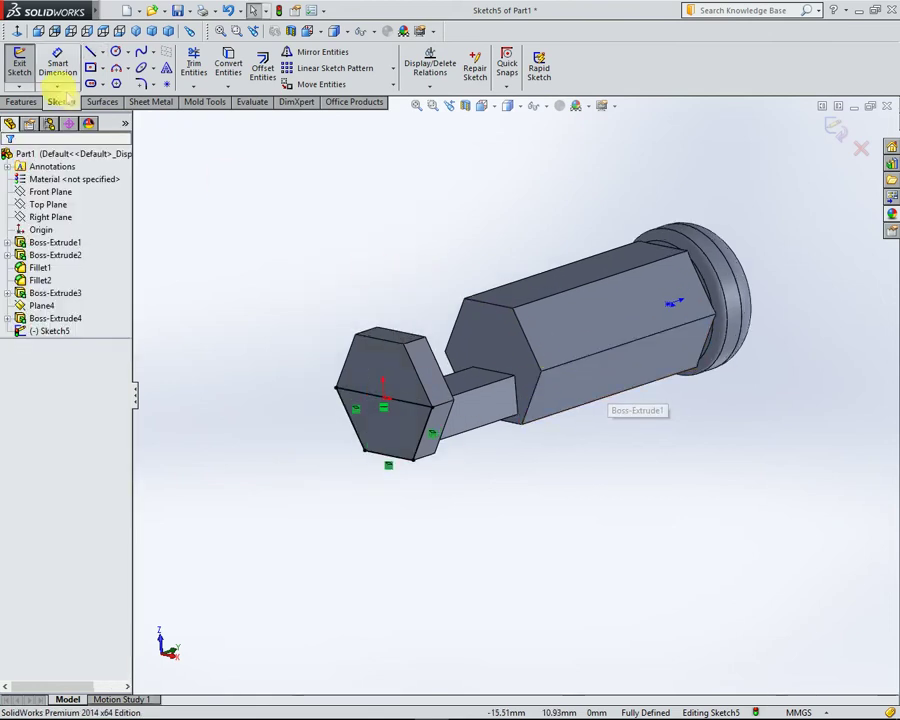
click(21, 102)
click(25, 62)
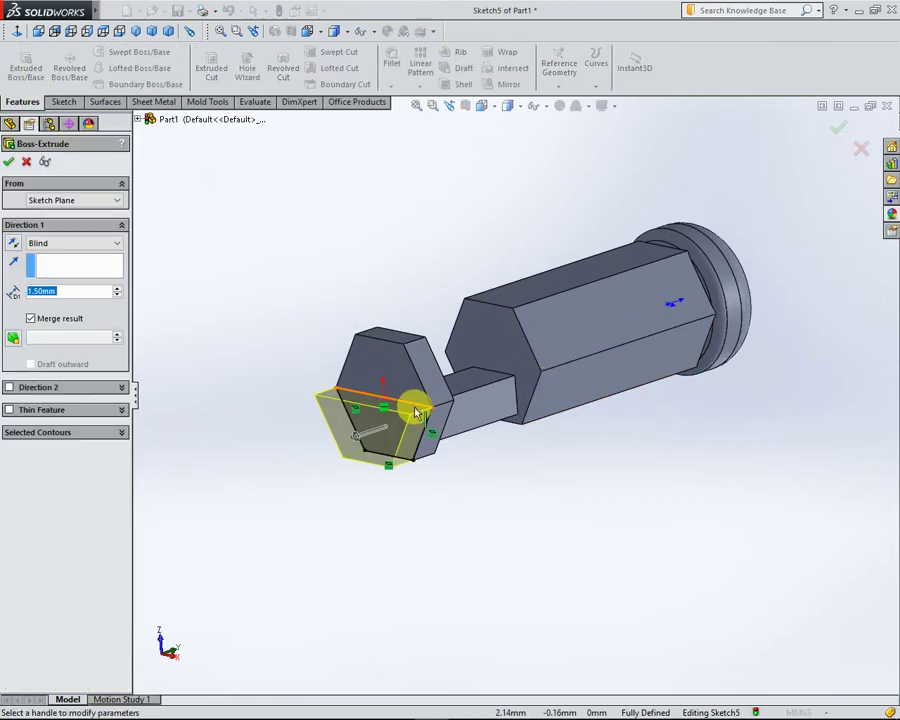
- Extrude the hexagon's lower half 32 mm into a long half-hexagon bar
mouse_move(462, 425)
middle_down()
mouse_move(502, 442)
mouse_move(345, 432)
middle_up()
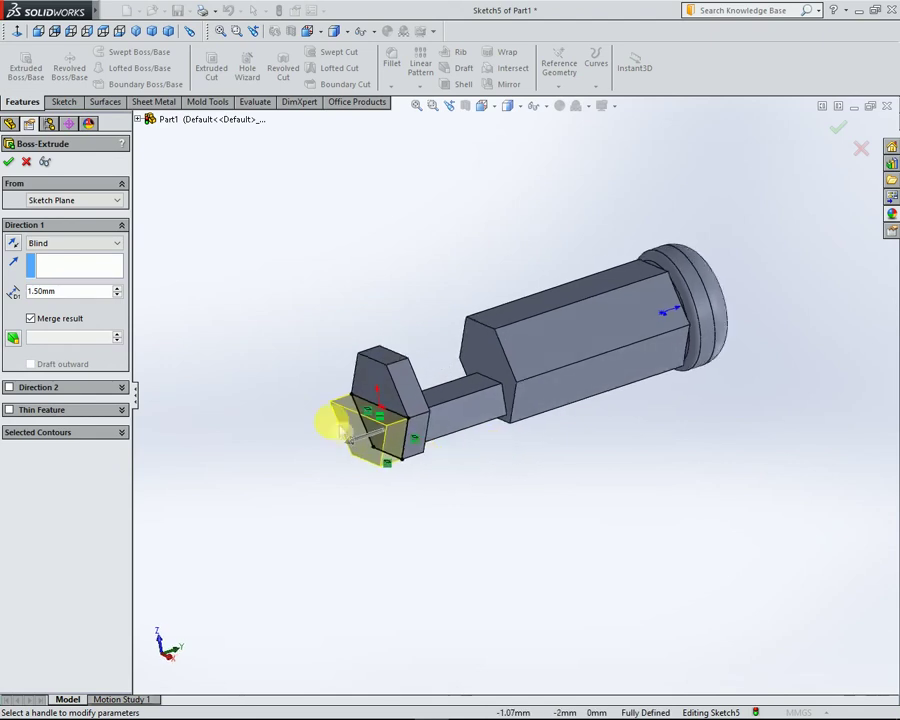
text(300)
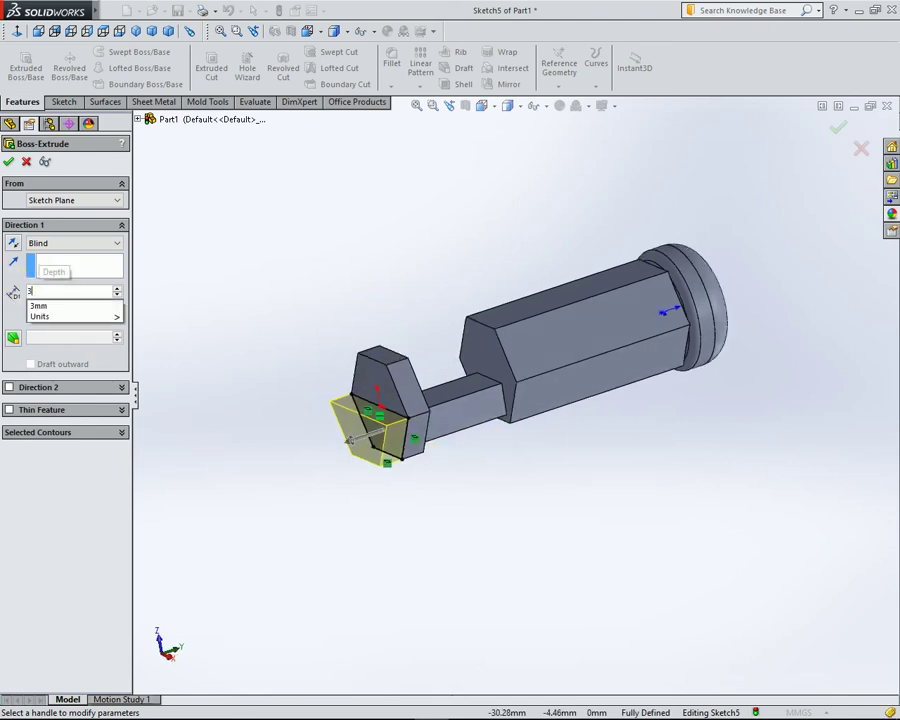
key(Return)
click(9, 162)
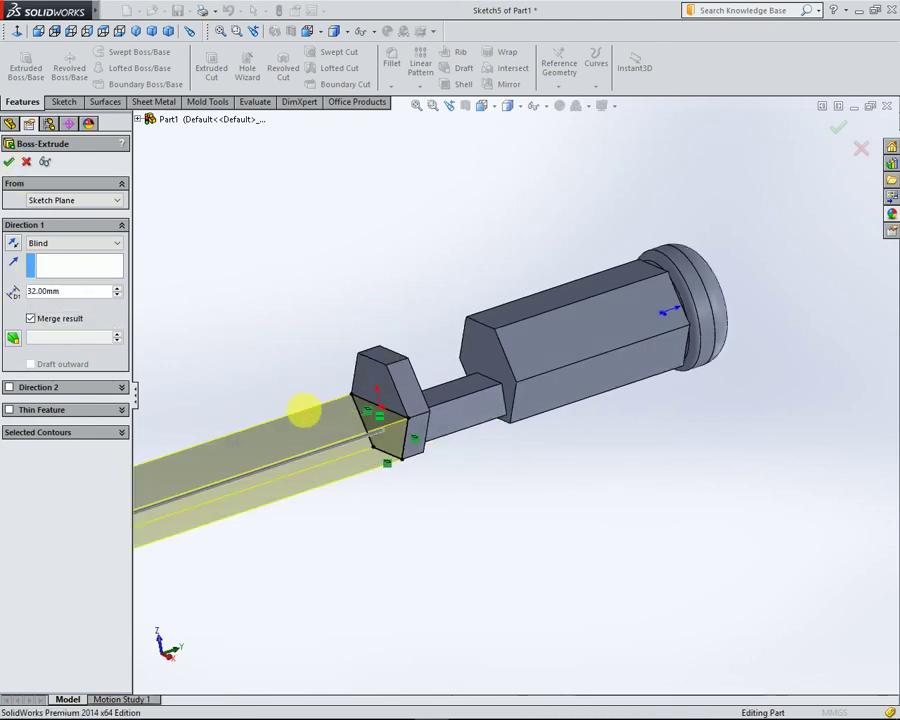
key(f)
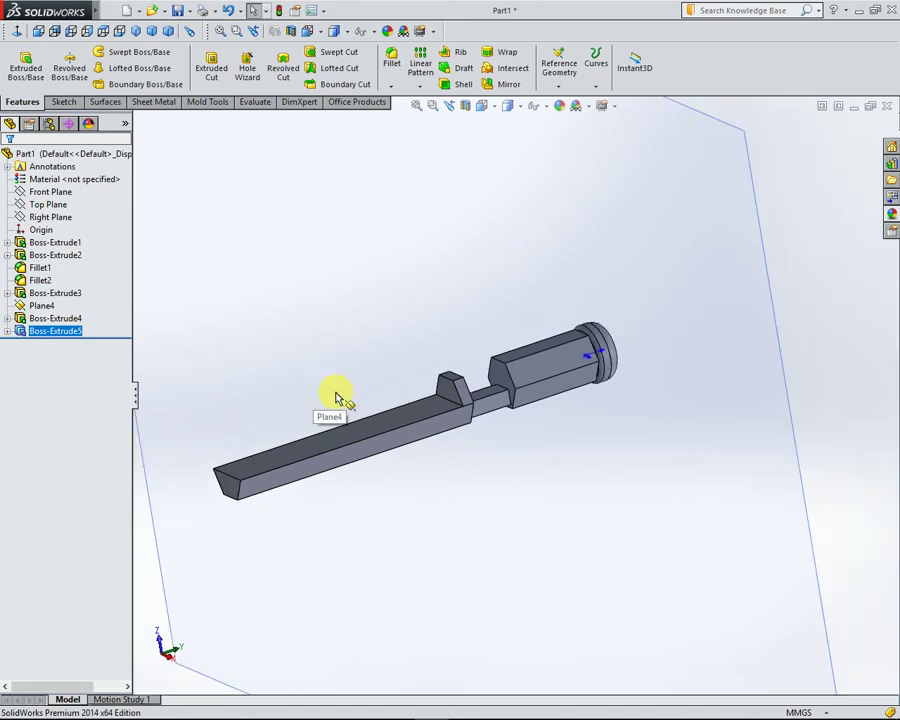
- Hide Plane4 and turn the part to face the bar's end
right_click(737, 137)
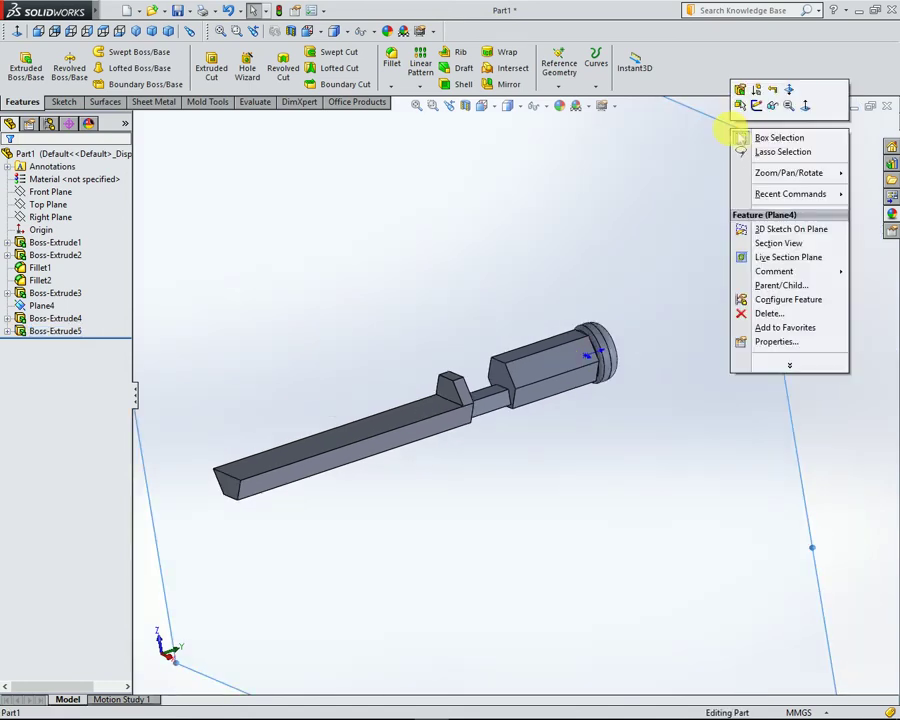
click(772, 105)
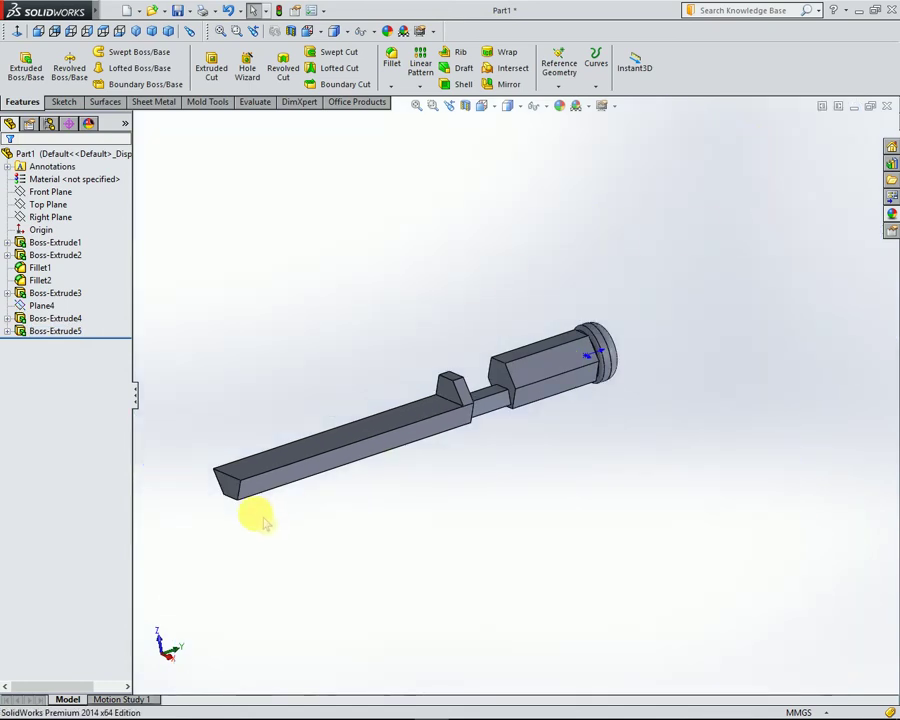
middle_drag(318, 500, 352, 515)
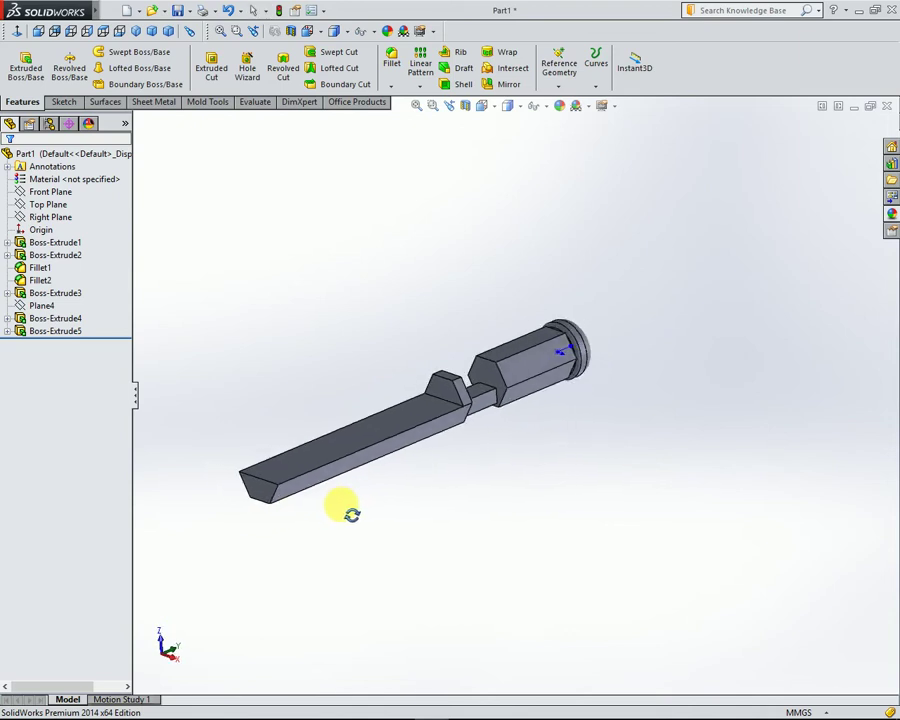
- On the bar's end face, draw a corner rectangle from the split line down to the bottom edge
click(263, 496)
click(315, 446)
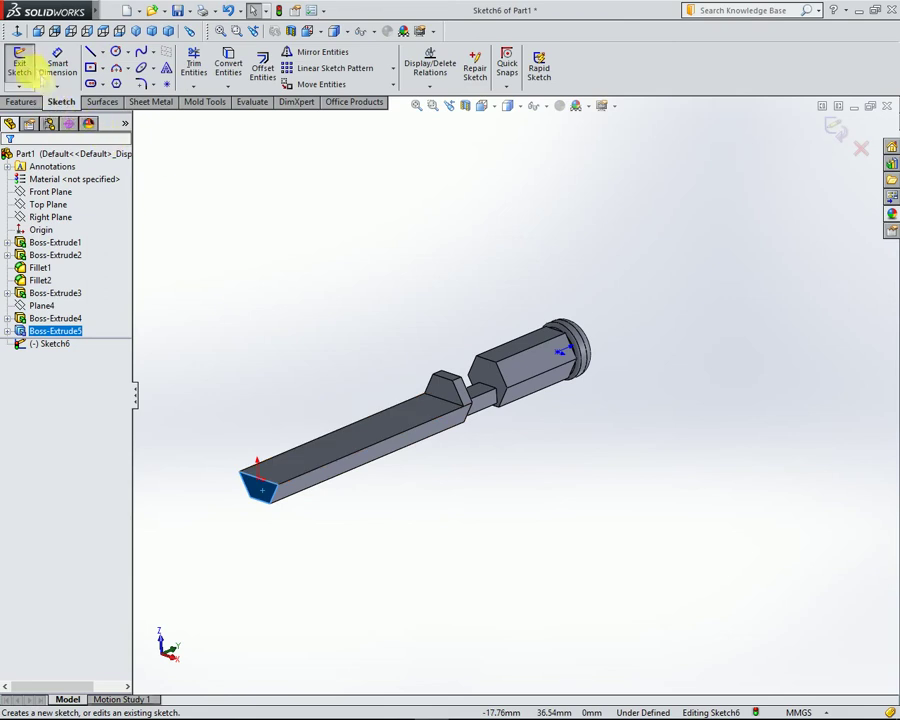
click(17, 31)
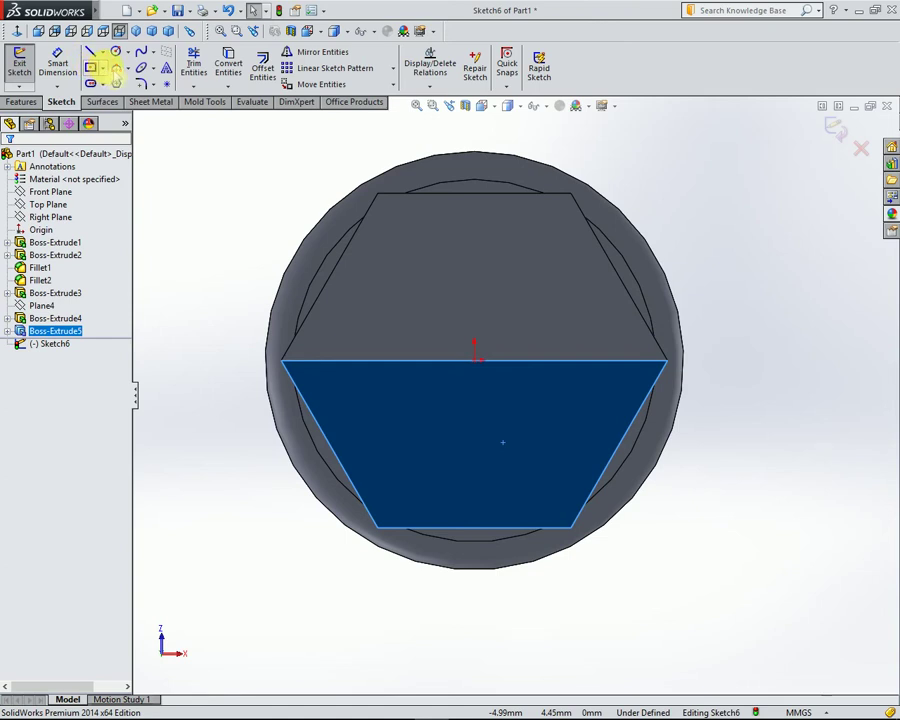
click(114, 74)
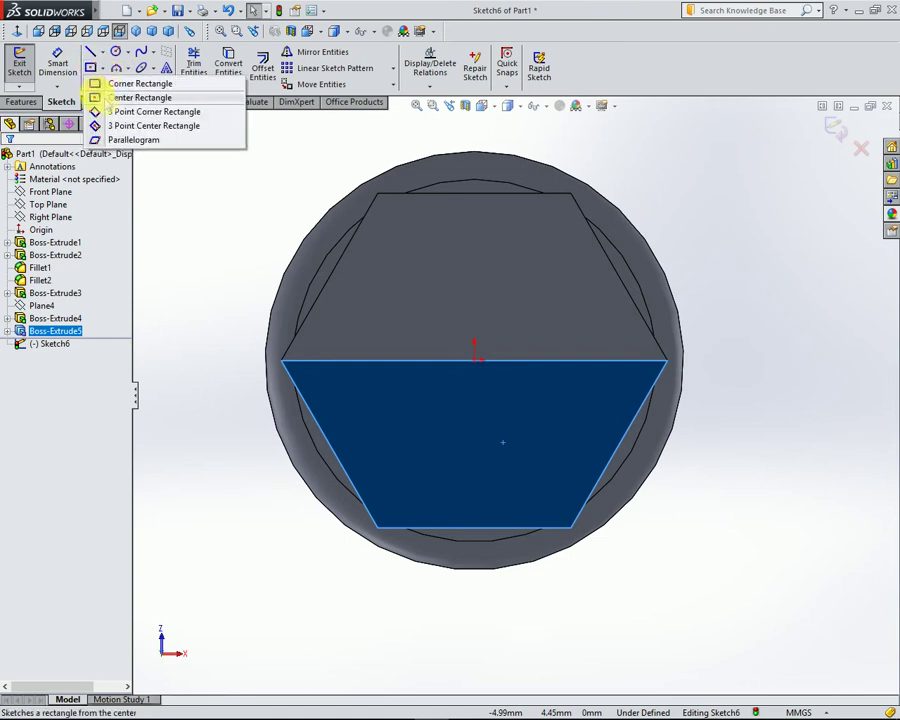
click(95, 83)
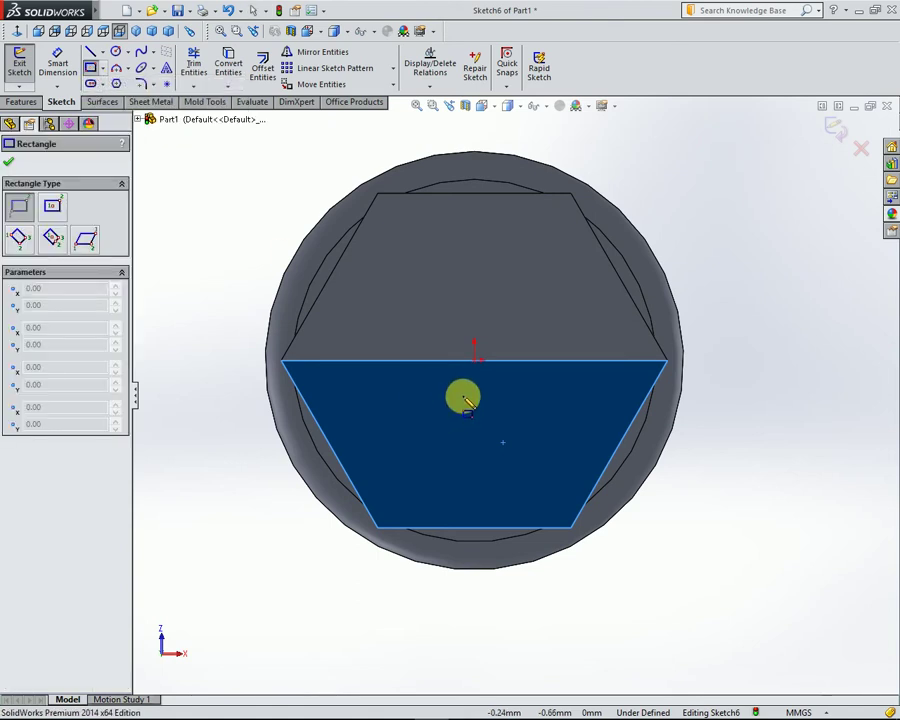
click(418, 361)
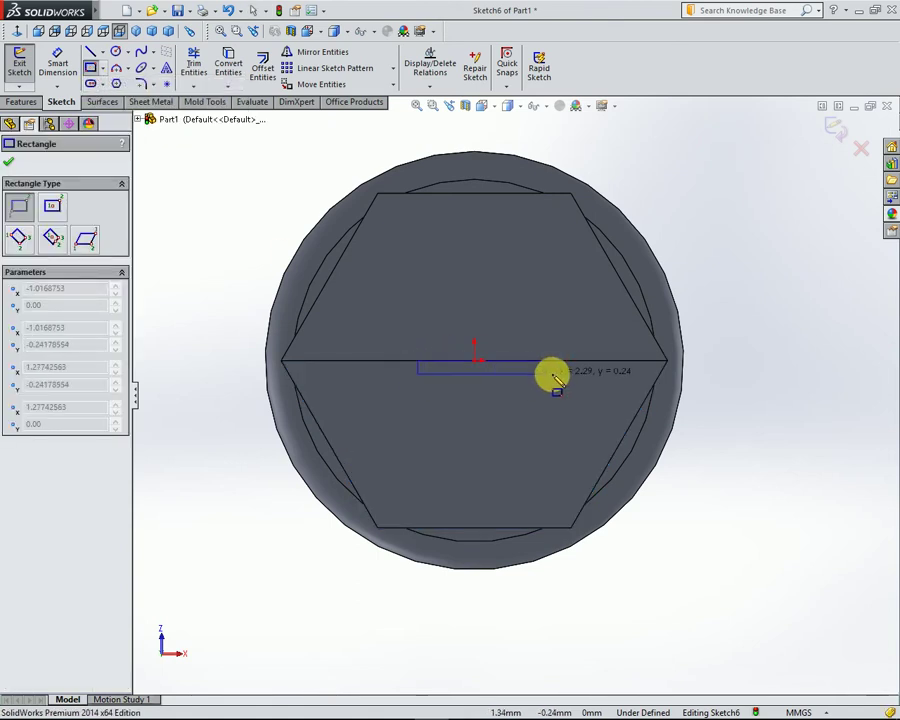
click(557, 527)
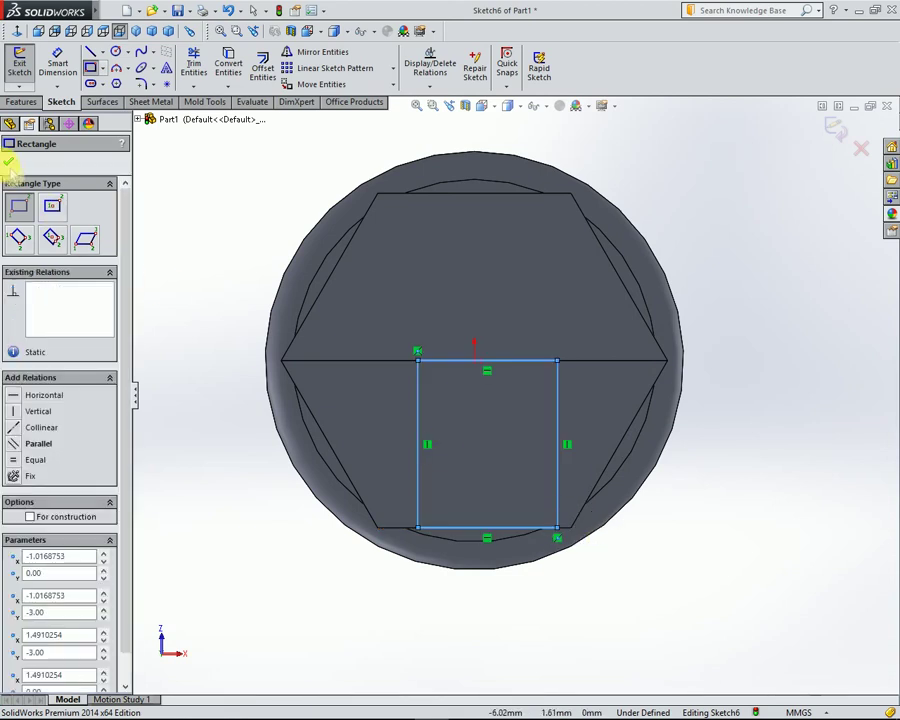
click(9, 162)
click(58, 60)
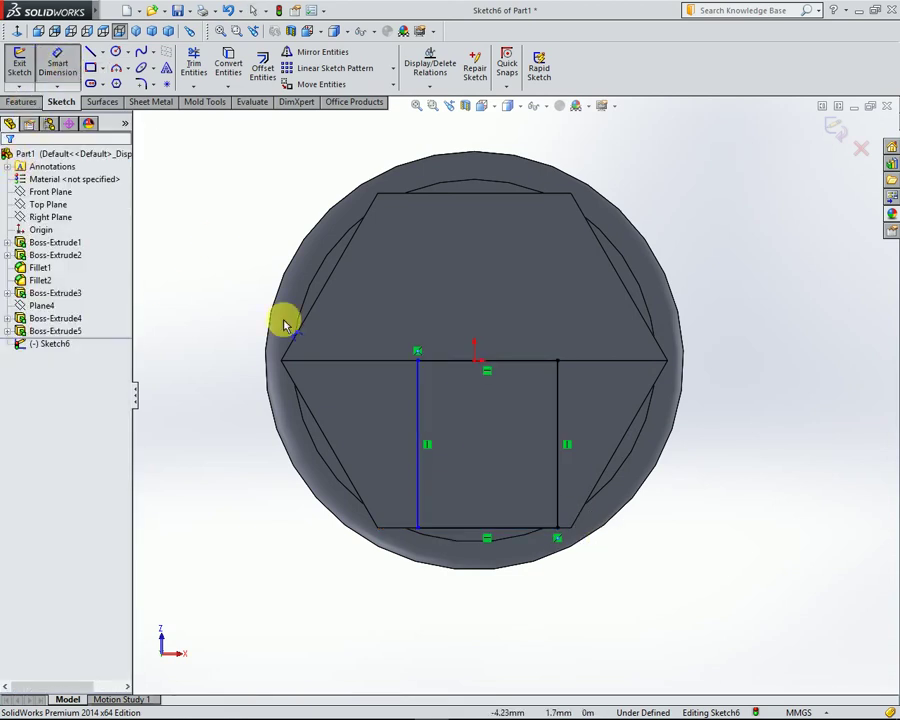
- Dimension the rectangle's bottom edge 3 mm wide, discarding a conflicting offset dimension
click(503, 528)
click(503, 600)
text(3)
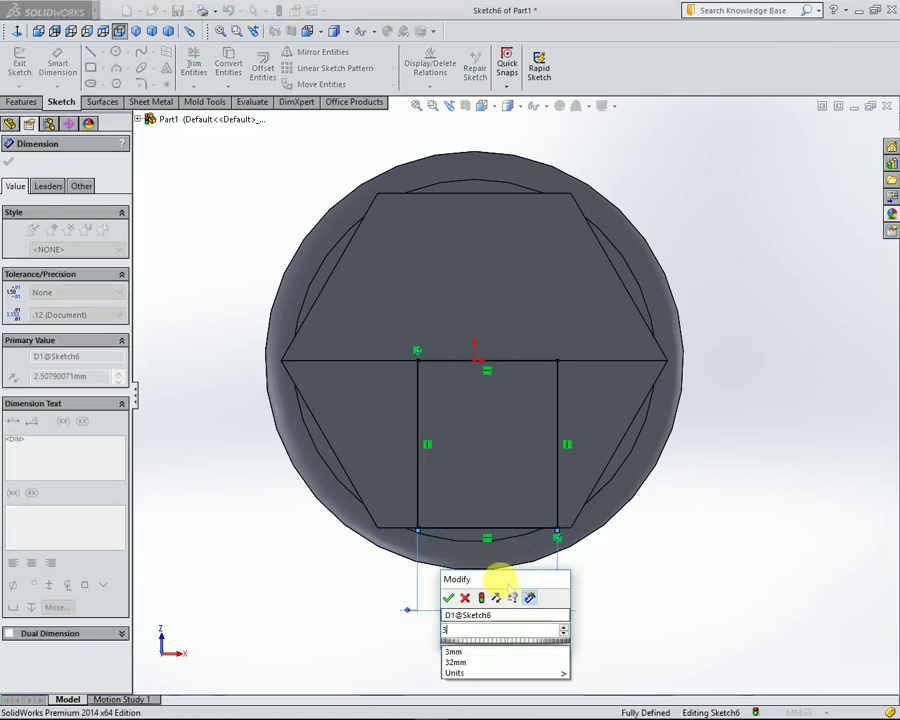
key(Return)
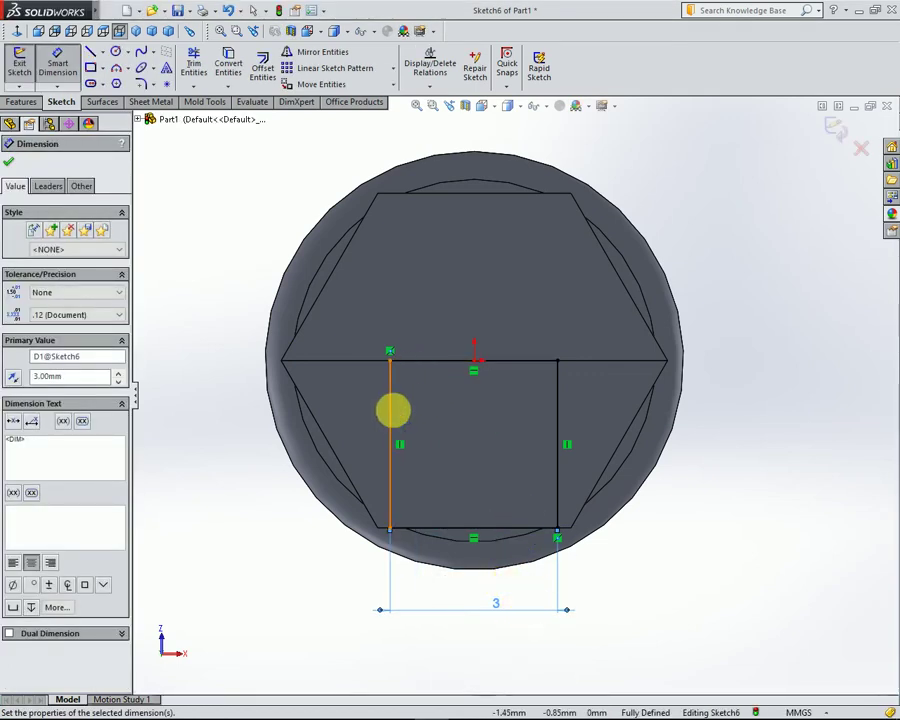
click(393, 418)
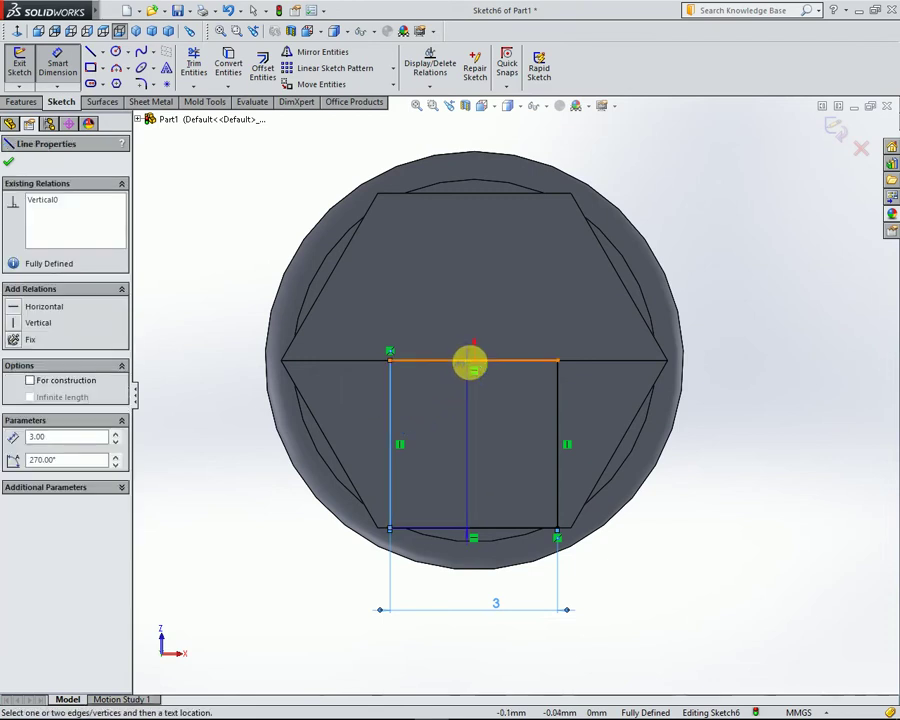
click(474, 362)
click(440, 324)
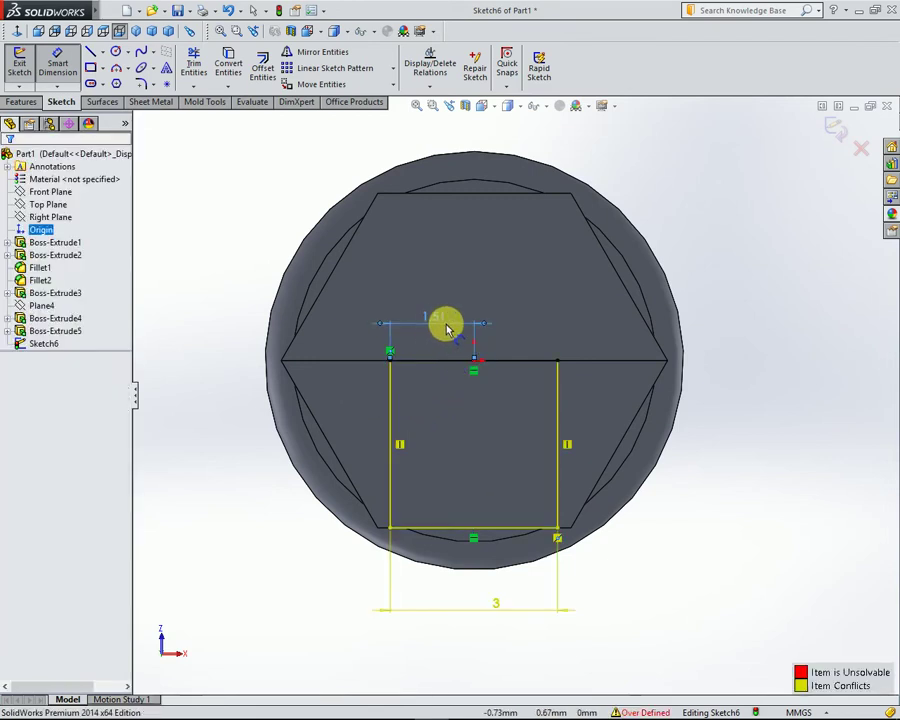
key(Escape)
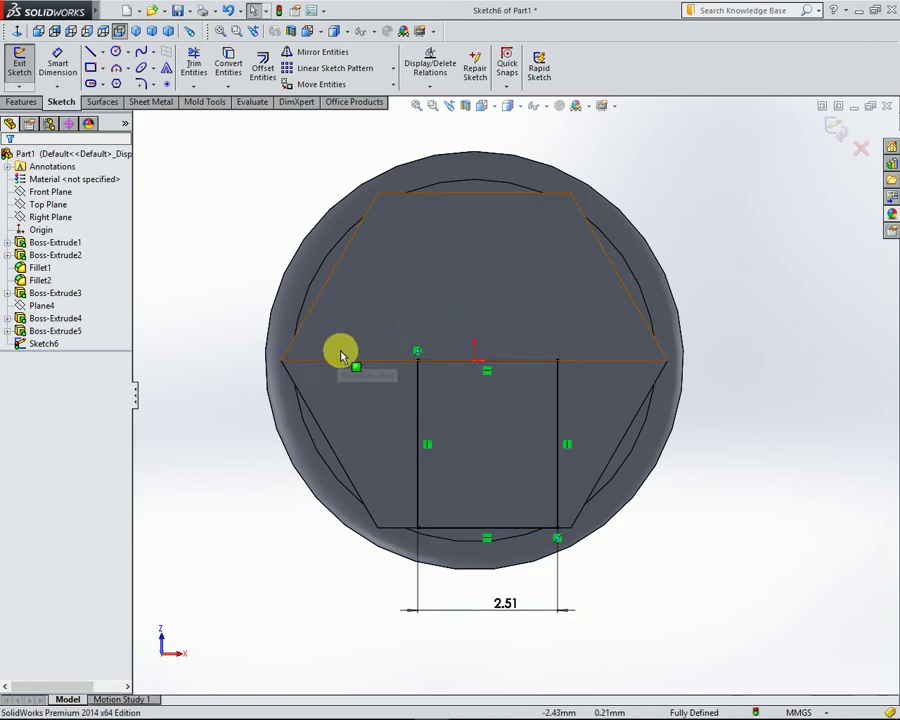
right_click(201, 245)
key(Escape)
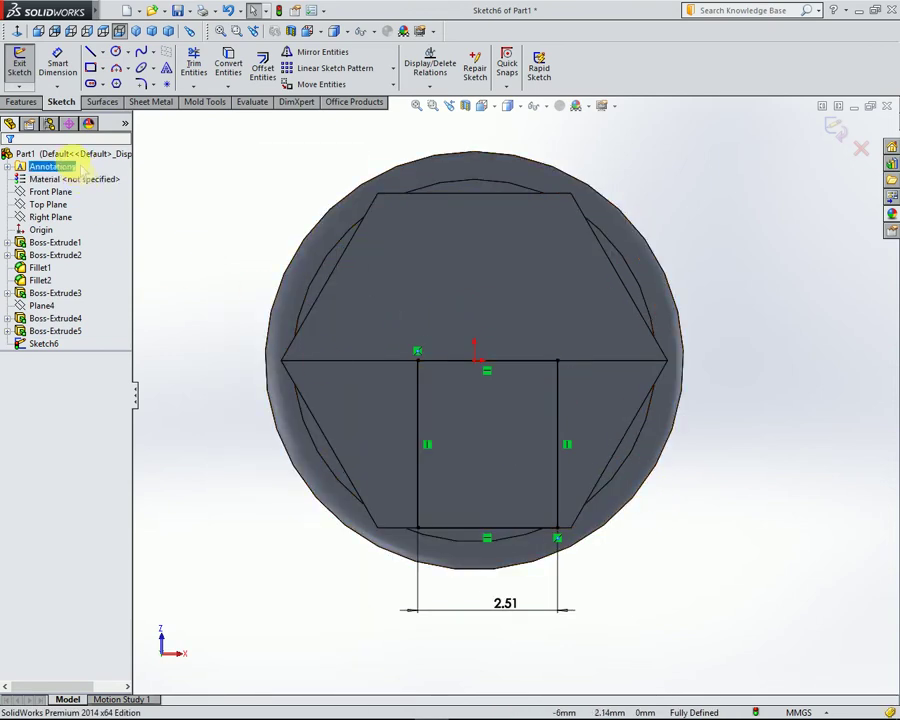
- Reapply the 3 mm width so the sketch is fully defined, then switch to isometric view
double_click(505, 606)
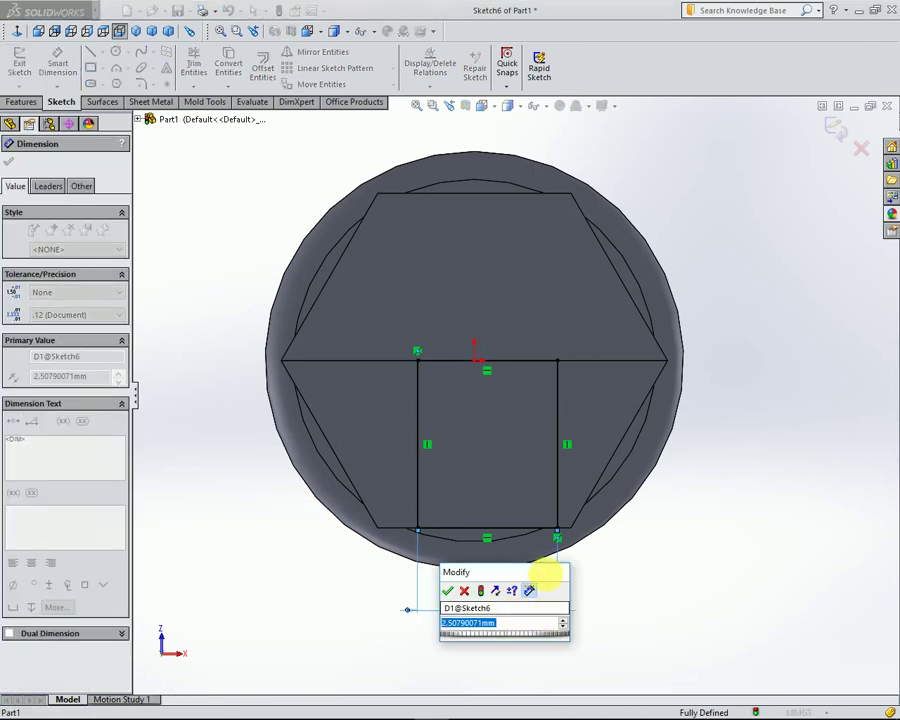
text(3)
key(Return)
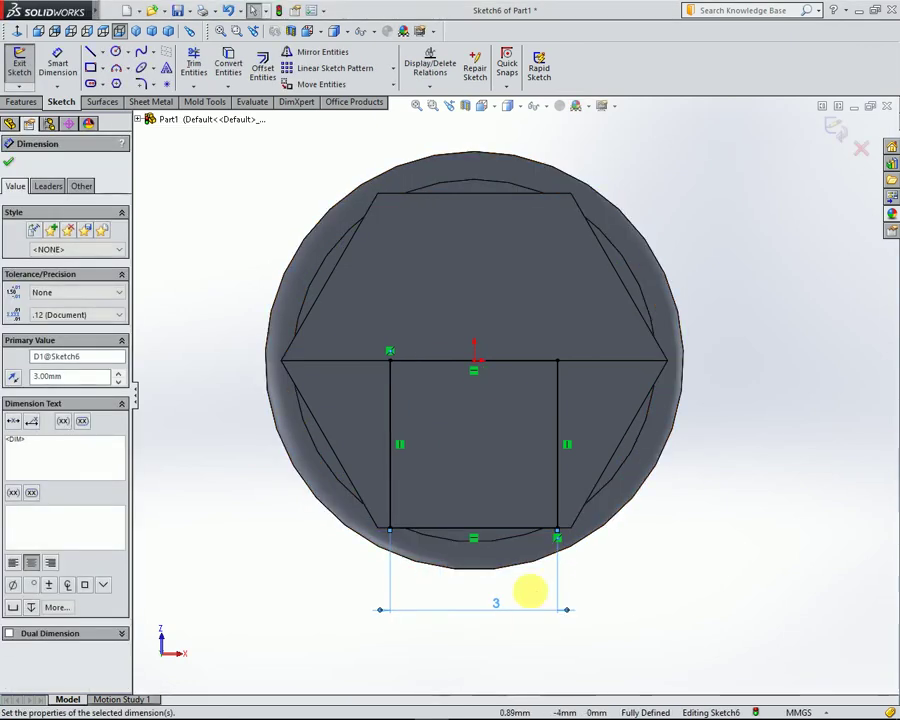
right_click(210, 231)
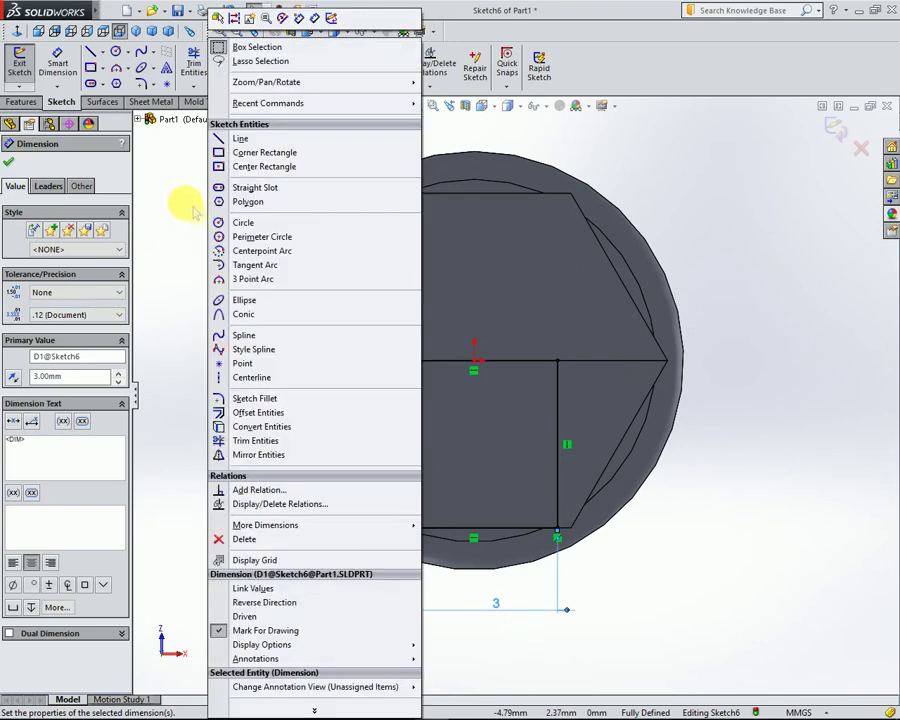
click(416, 408)
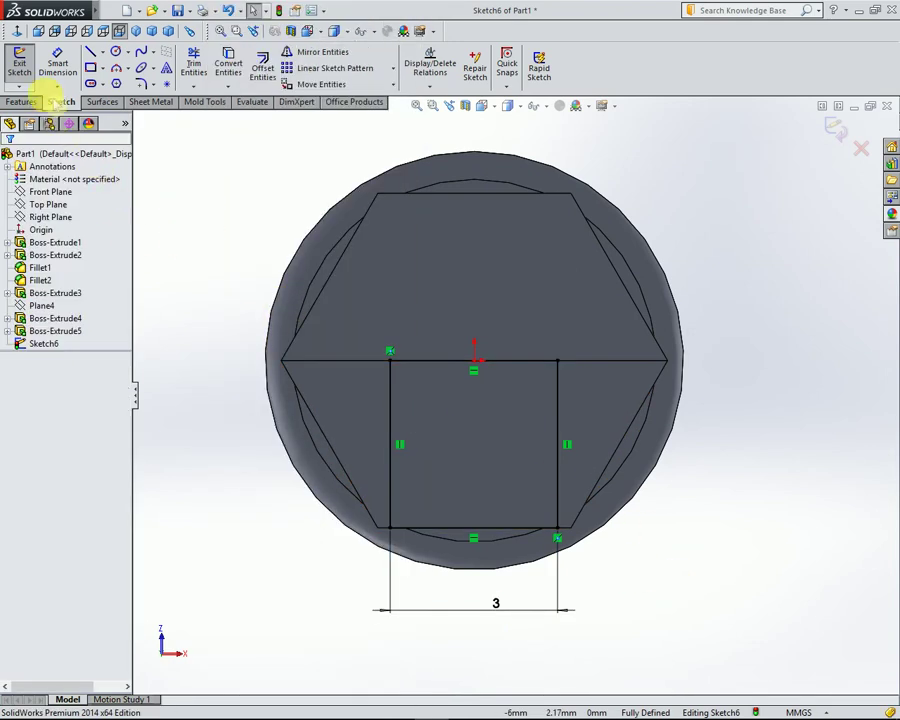
click(57, 62)
click(558, 405)
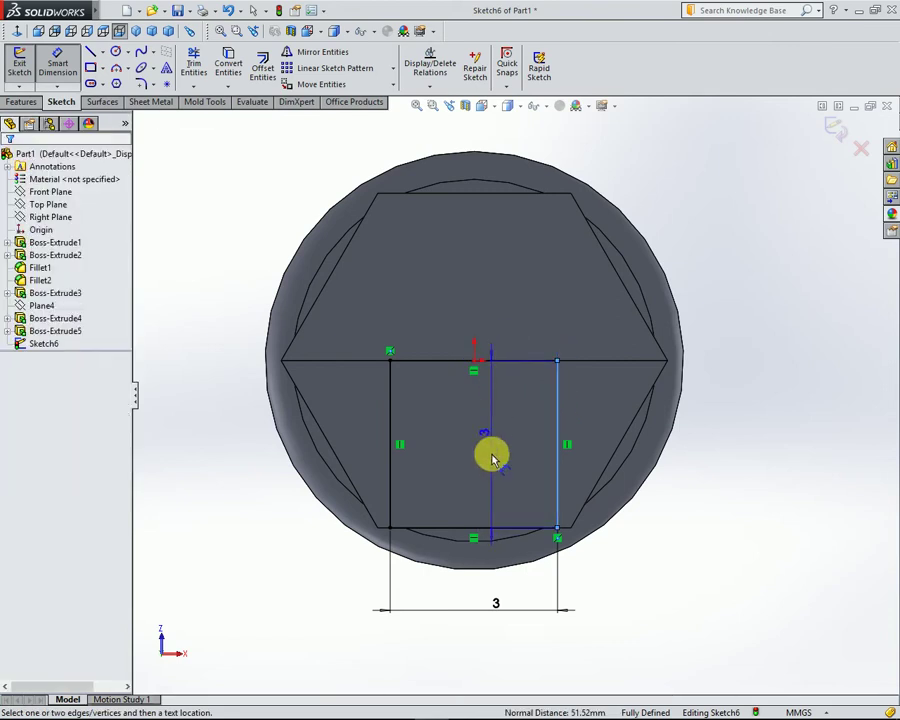
scroll(510, 480, up, 4)
key(Escape)
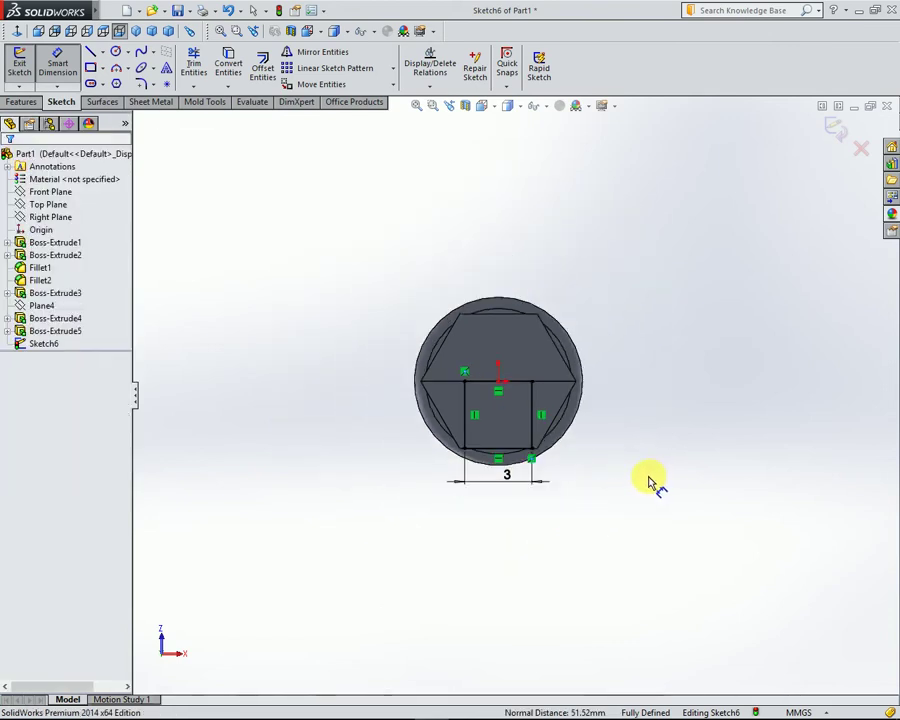
key(ctrl+7)
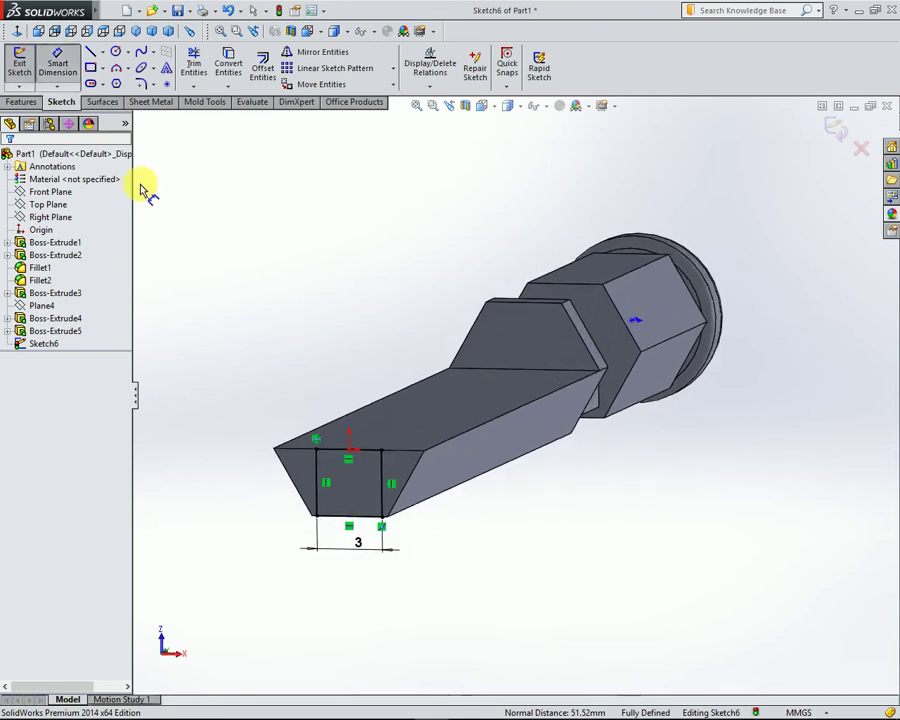
- Cut Sketch6 through the bar as a 3 mm slot forming two prongs, then select a prong's end face
click(22, 102)
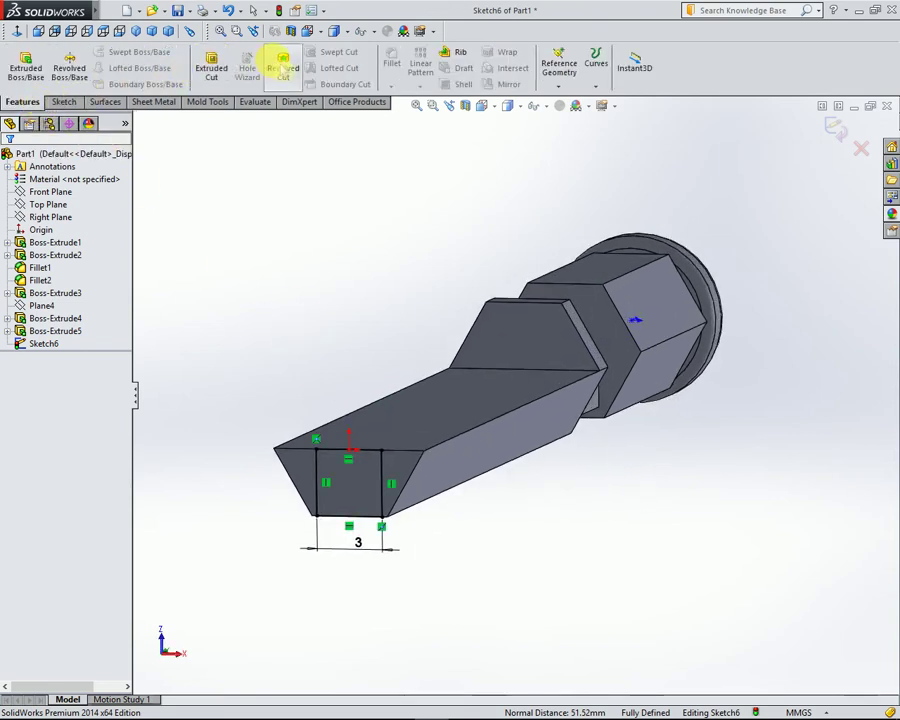
click(212, 62)
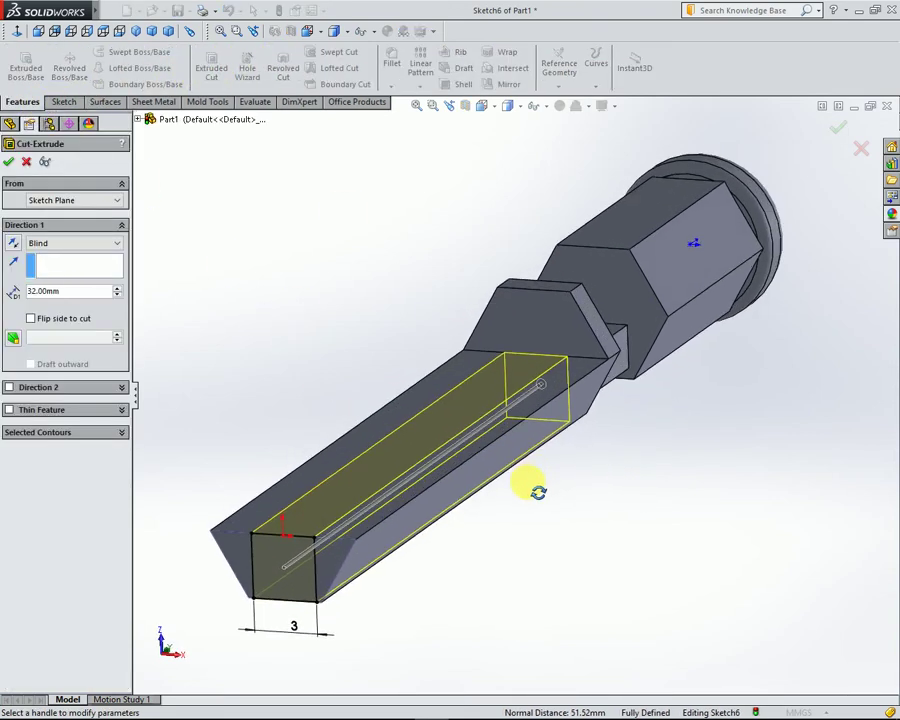
click(11, 160)
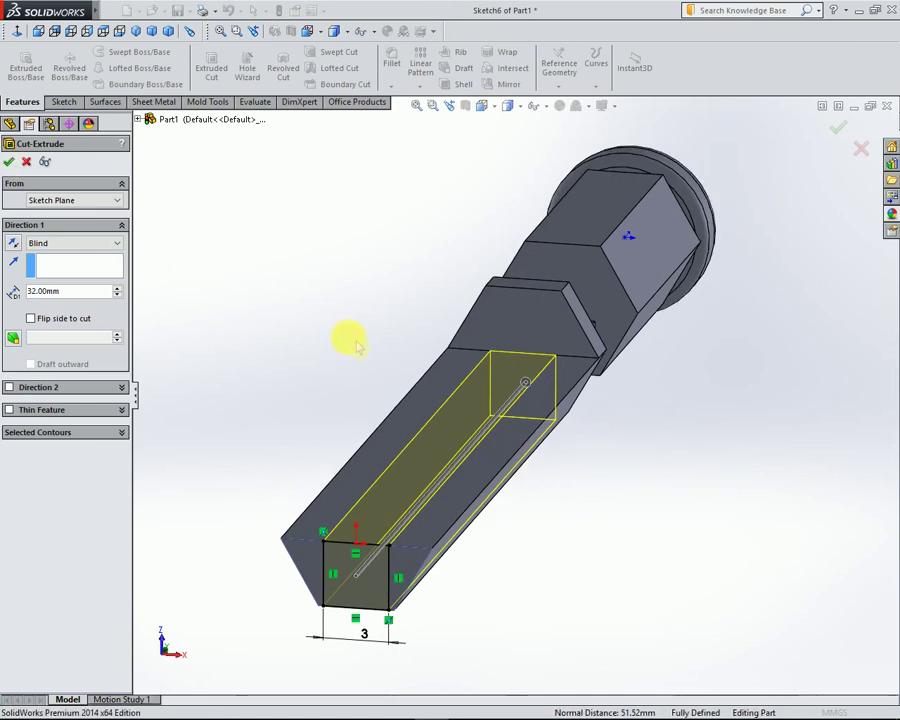
mouse_move(300, 362)
middle_down()
mouse_move(315, 349)
mouse_move(303, 343)
mouse_move(422, 428)
mouse_move(356, 443)
middle_up()
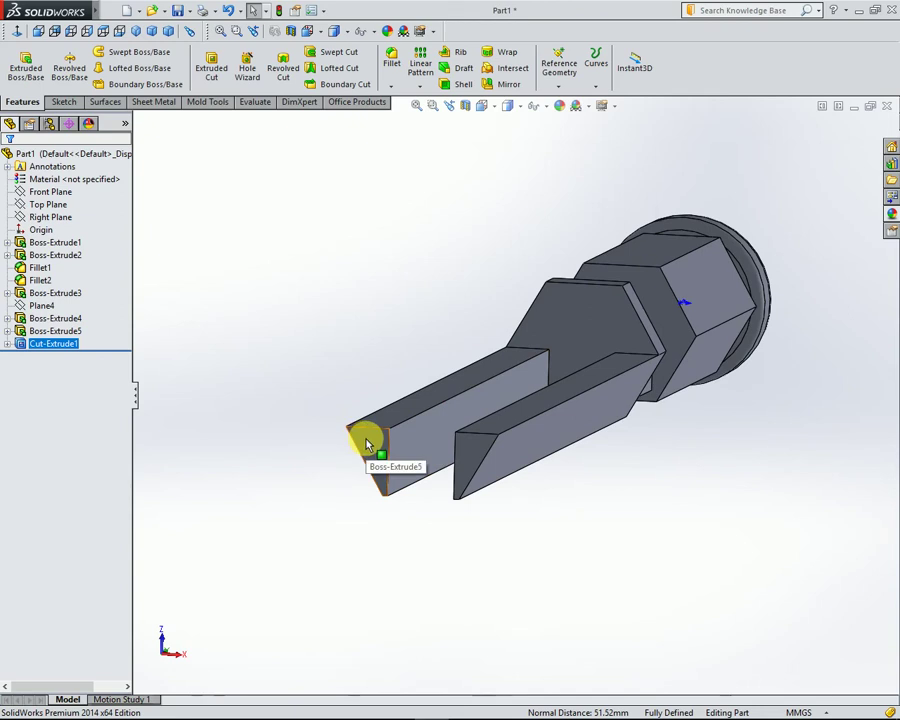
click(366, 444)
- Sketch on the prong end face, viewed normal, and start a corner rectangle at the left prong's lower corner
click(422, 392)
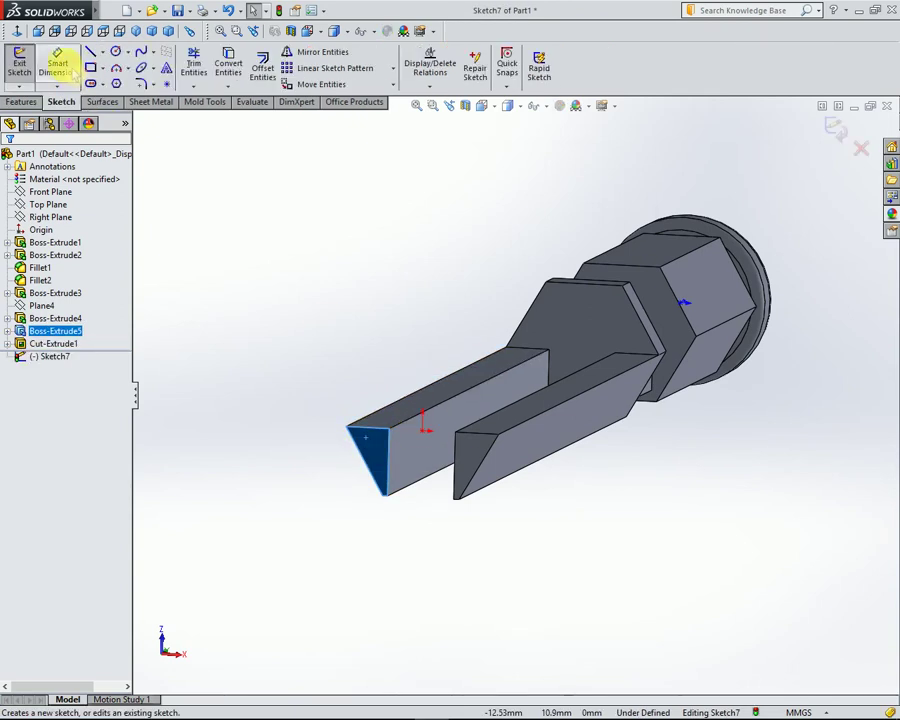
click(17, 31)
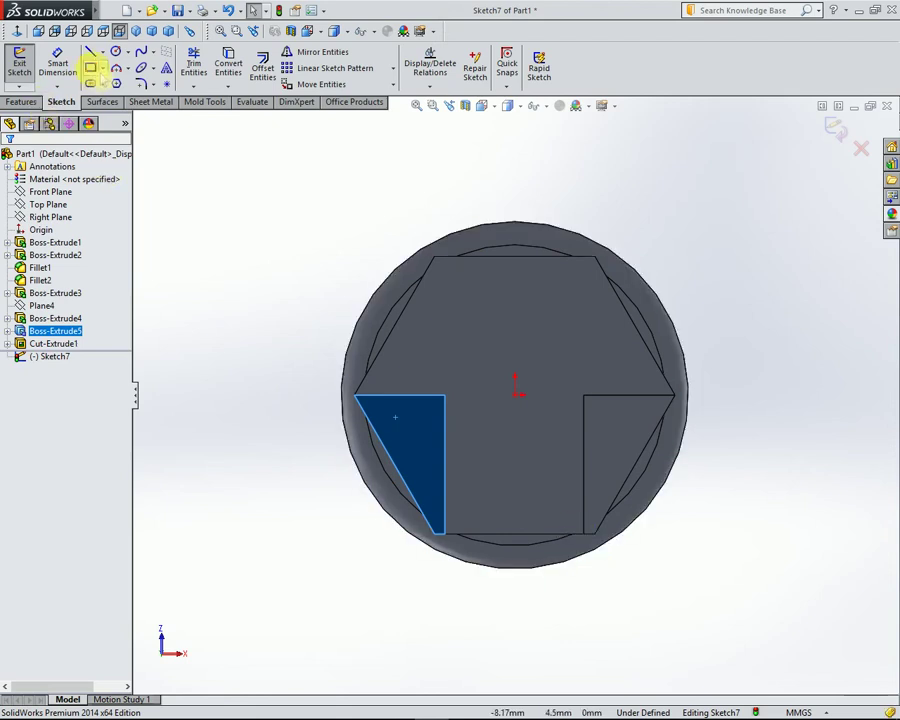
click(90, 67)
scroll(596, 566, down, 2)
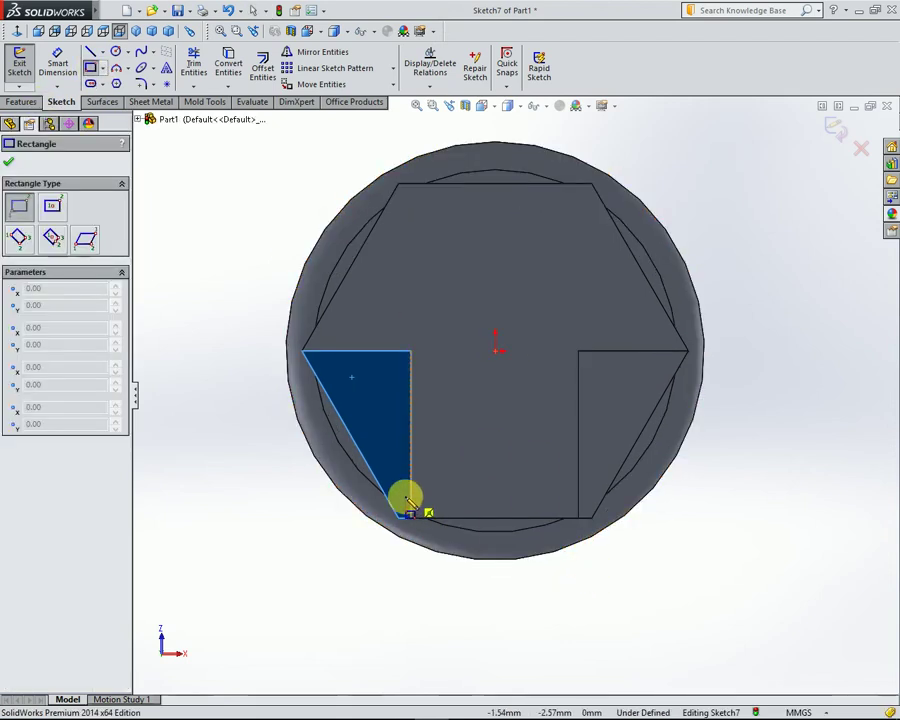
scroll(398, 520, down, 2)
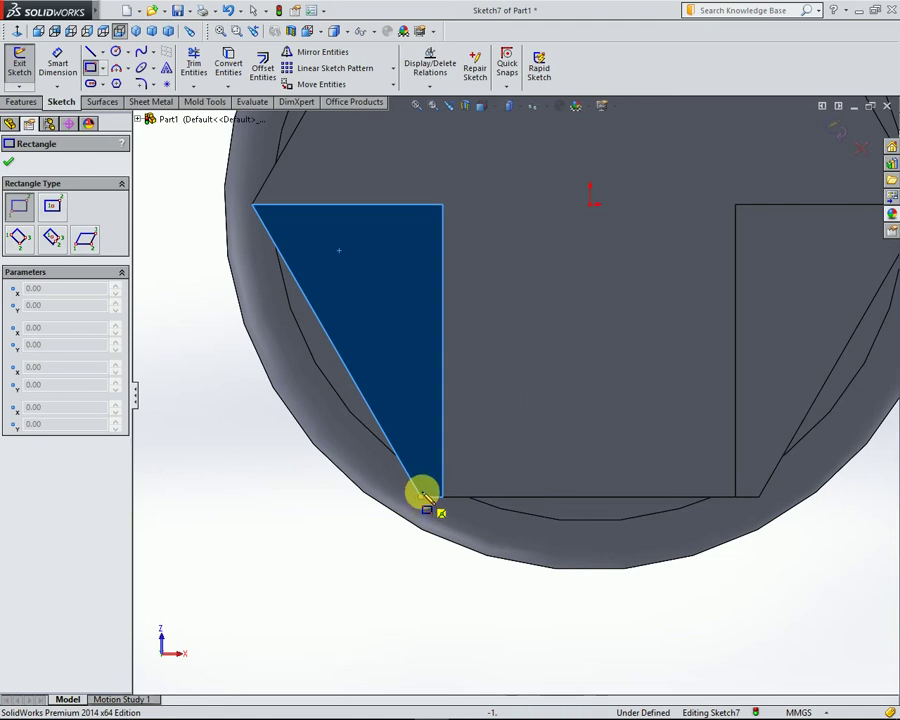
scroll(426, 480, down, 1)
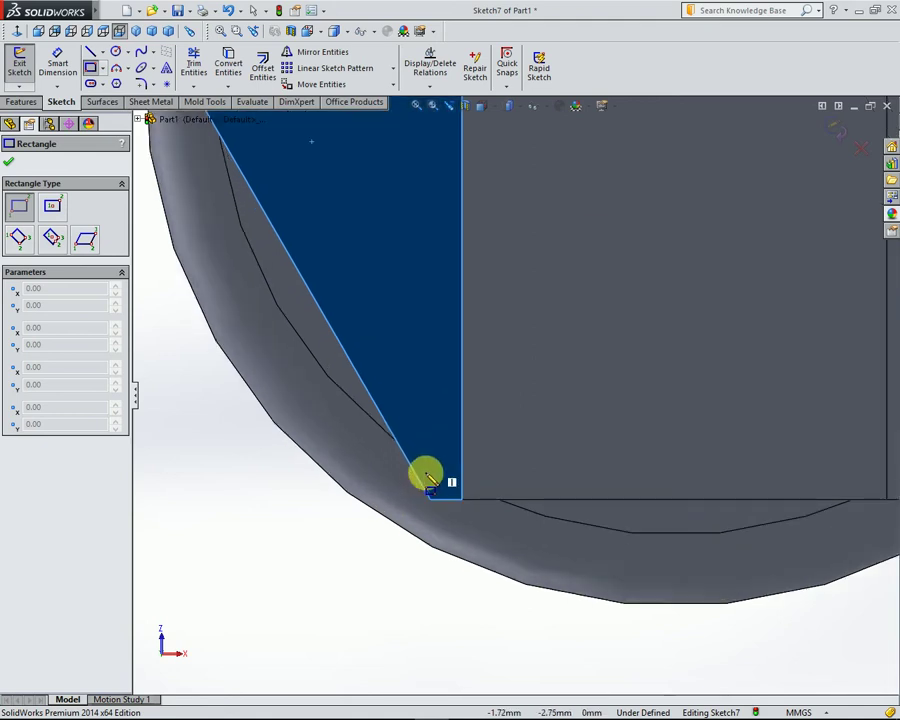
scroll(426, 478, down, 1)
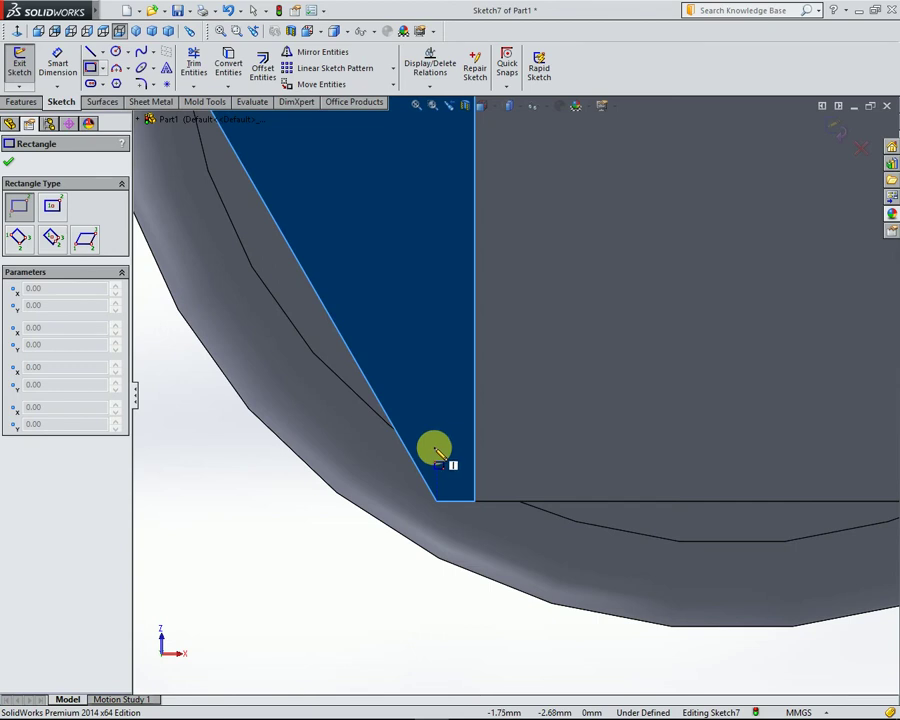
click(436, 455)
scroll(470, 510, up, 1)
scroll(476, 532, up, 1)
scroll(480, 540, up, 1)
scroll(482, 545, up, 2)
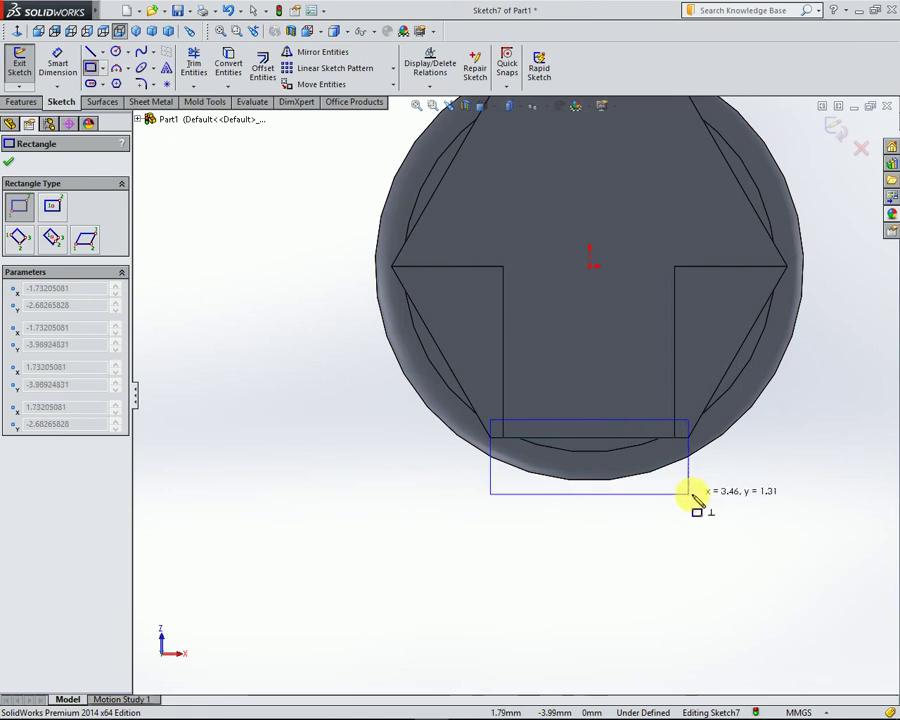
- Complete the rectangle across below the slot and exit the rectangle tool
click(688, 493)
scroll(705, 498, up, 4)
scroll(659, 386, down, 2)
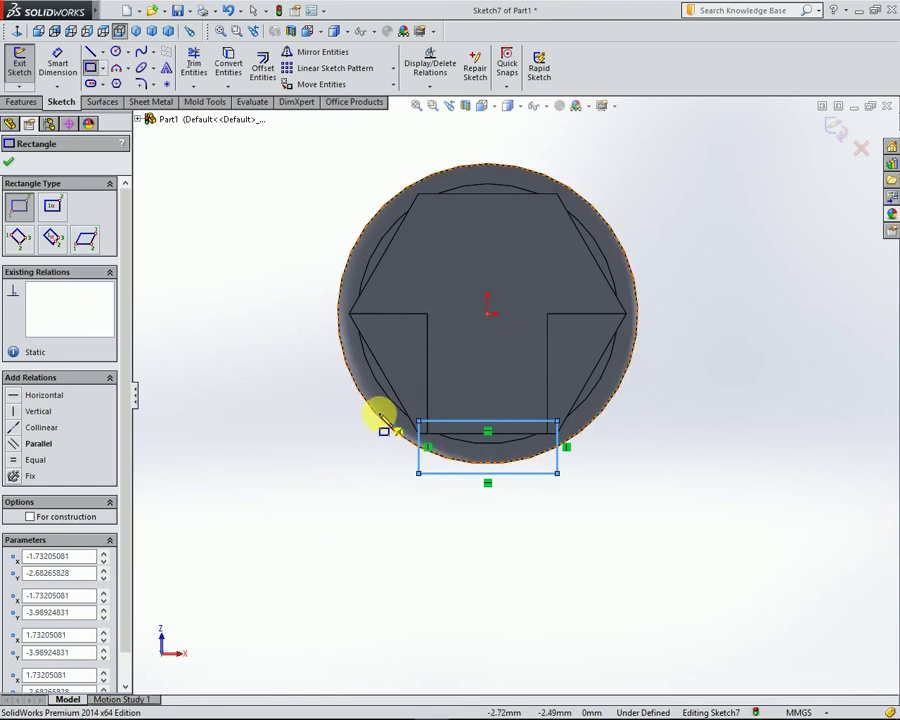
right_click(215, 203)
key(Escape)
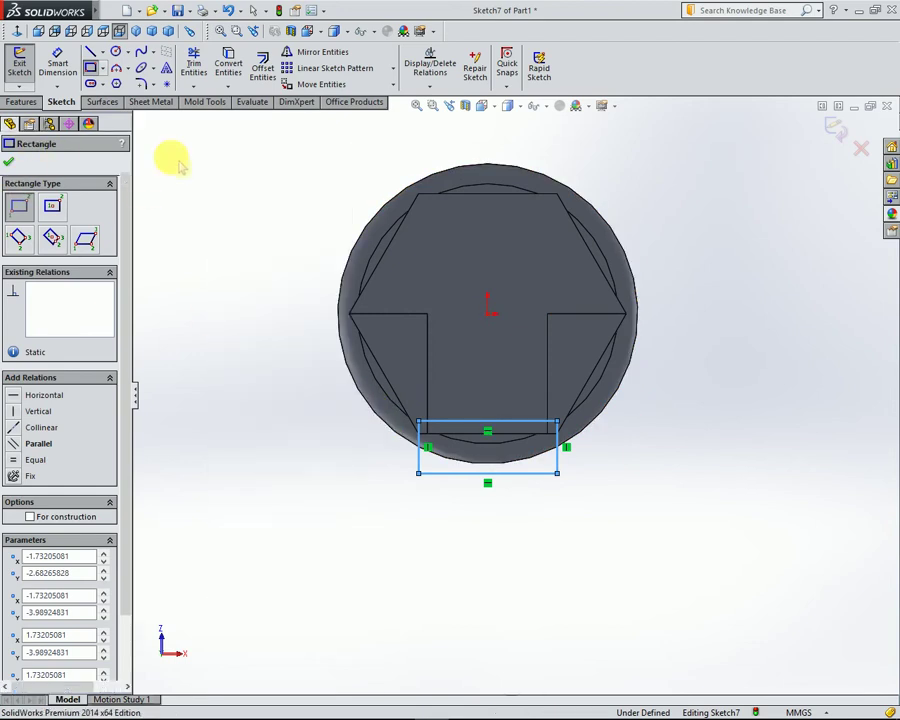
key(Escape)
scroll(600, 483, up, 1)
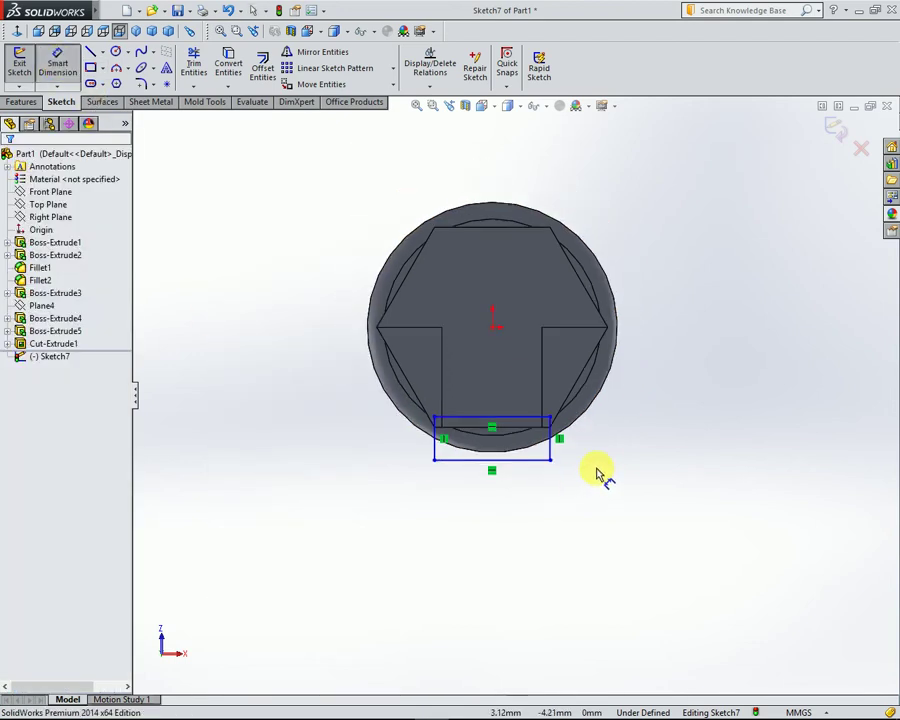
scroll(596, 469, down, 1)
- Dimension the rectangle 2 mm tall, 3.46 mm wide, with its top edge 2 mm below the origin
click(568, 446)
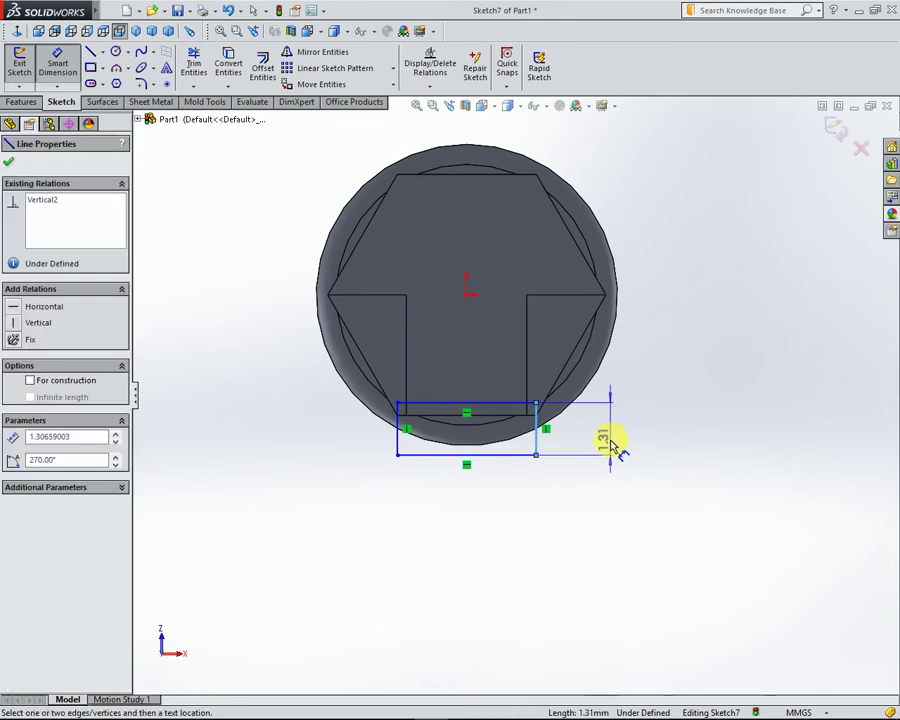
click(613, 431)
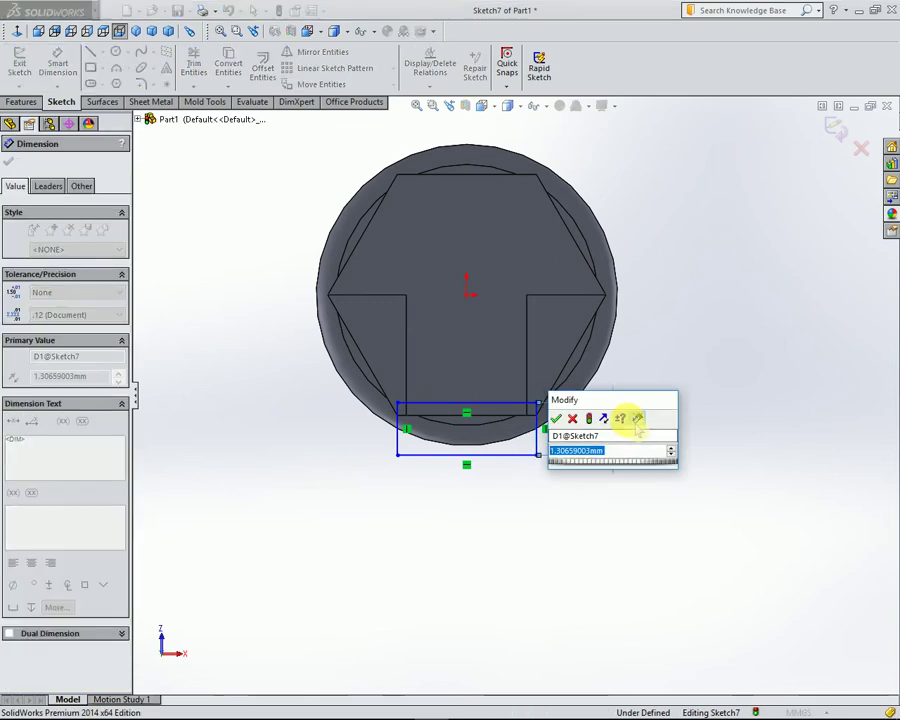
text(2)
key(Return)
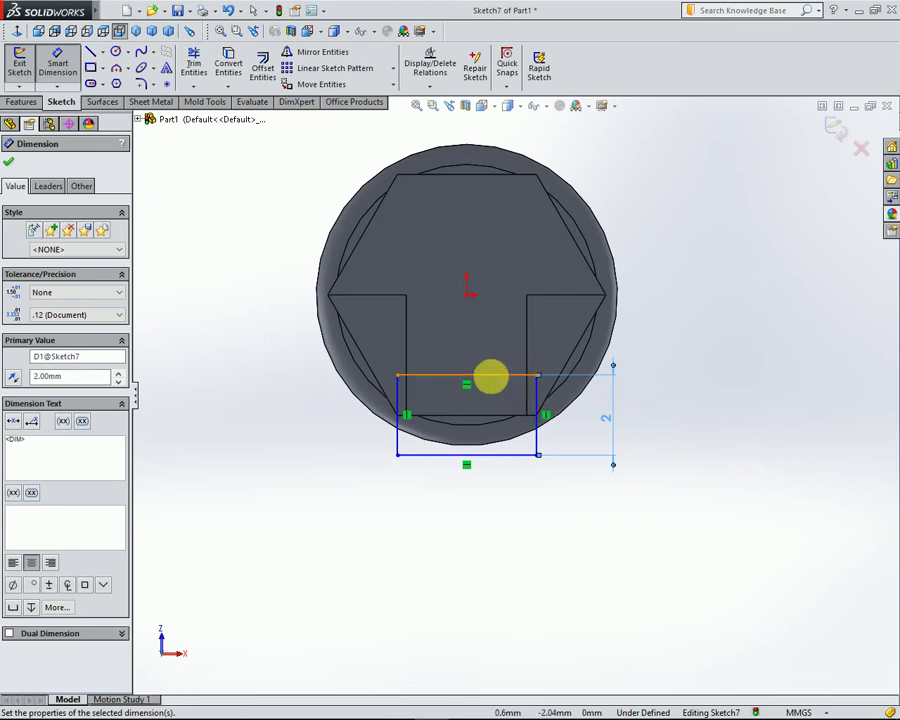
drag(484, 374, 465, 300)
click(465, 296)
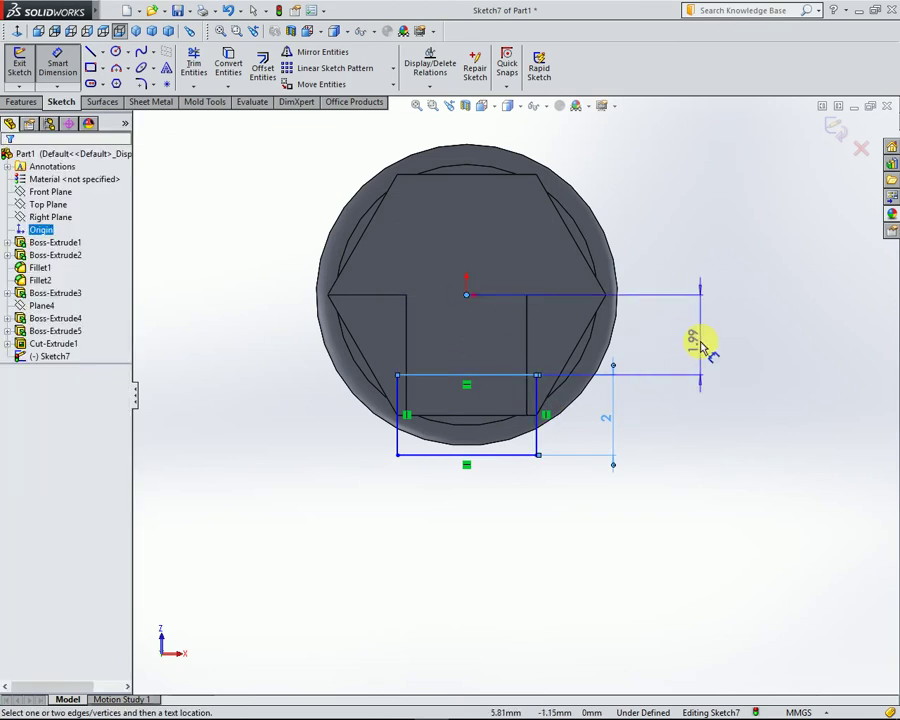
click(675, 333)
text(2)
key(Return)
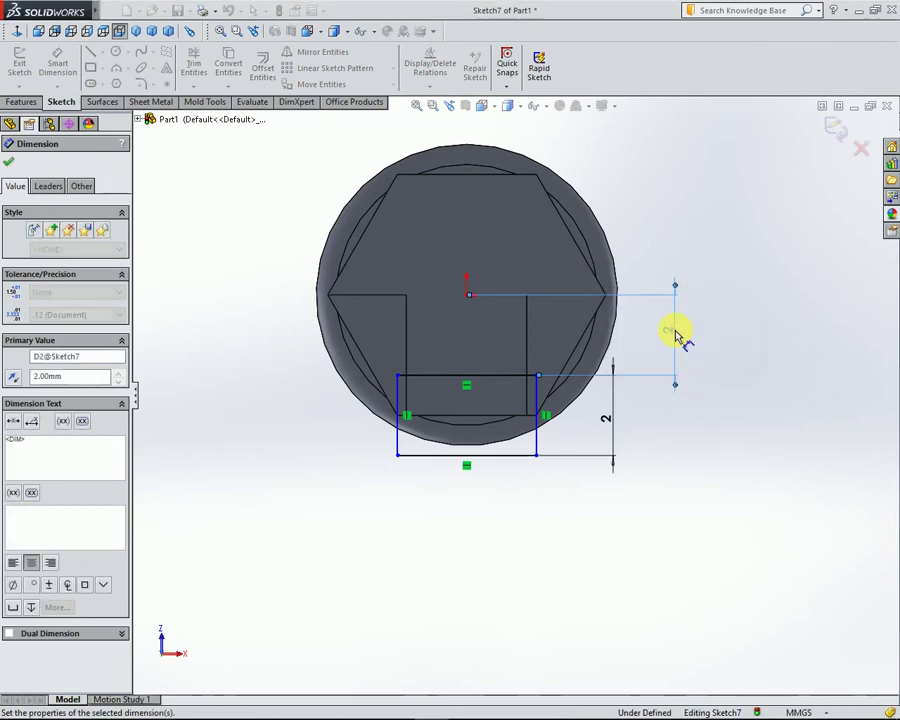
click(434, 457)
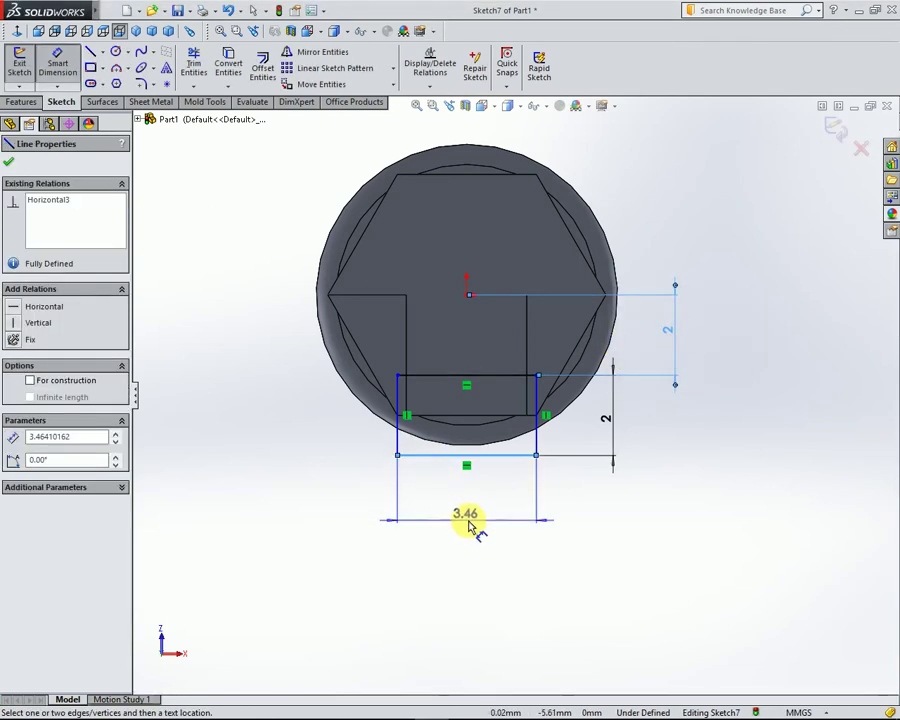
click(468, 524)
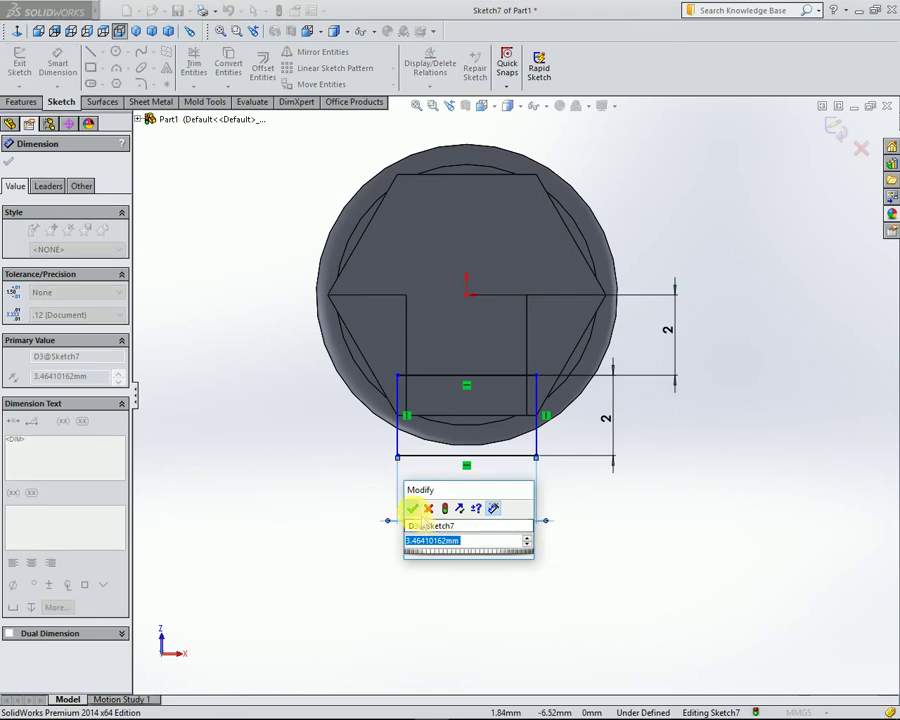
click(413, 509)
click(10, 162)
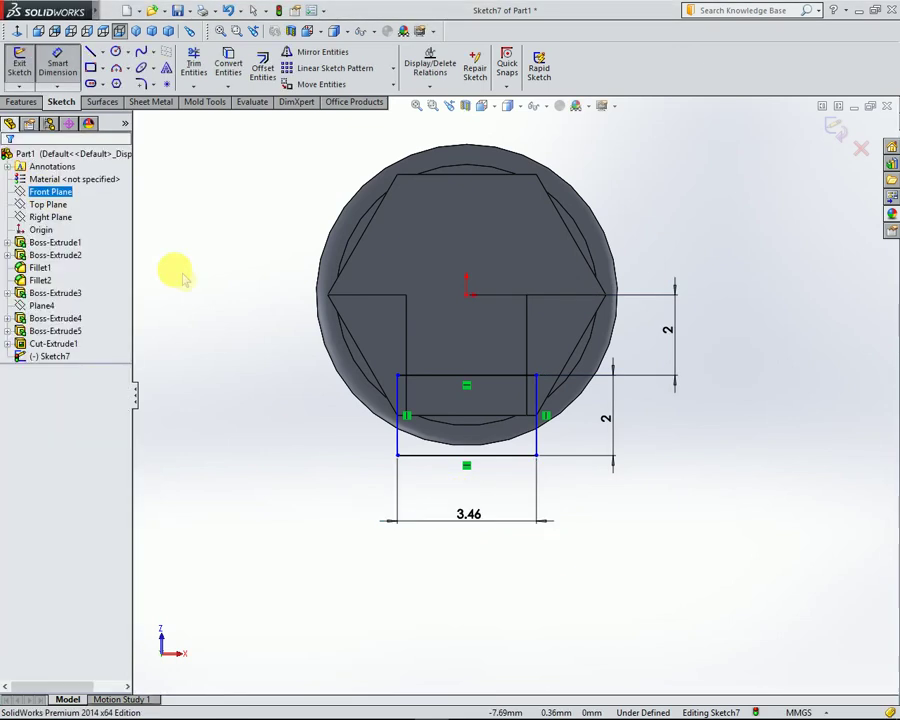
scroll(448, 410, up, 3)
- Extrude Sketch7's rectangle 3 mm into an end block bridging the prong ends
middle_drag(684, 444, 651, 460)
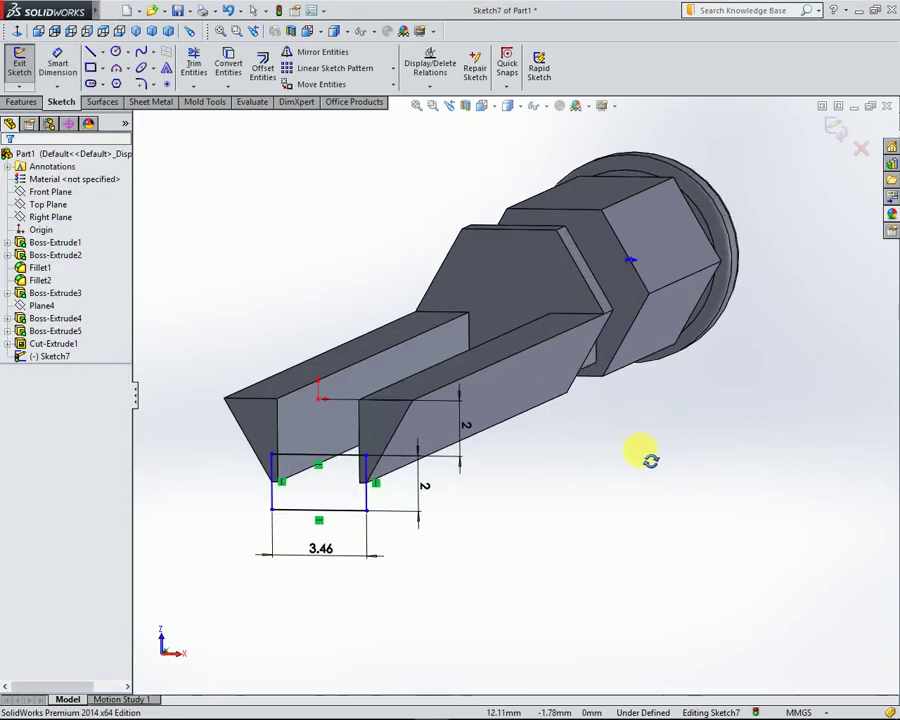
click(20, 102)
click(25, 62)
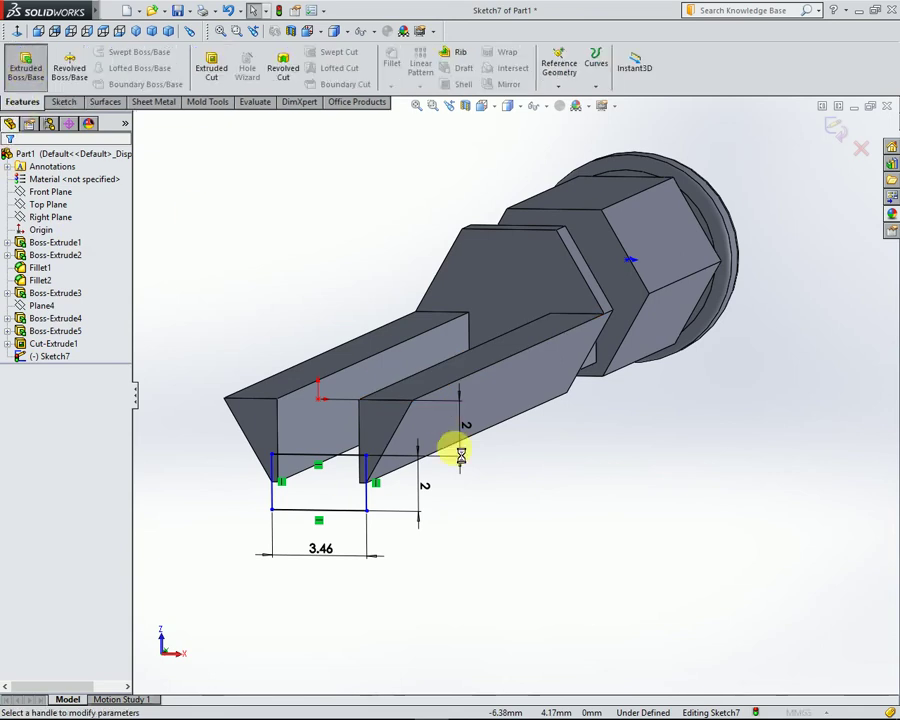
scroll(392, 527, up, 2)
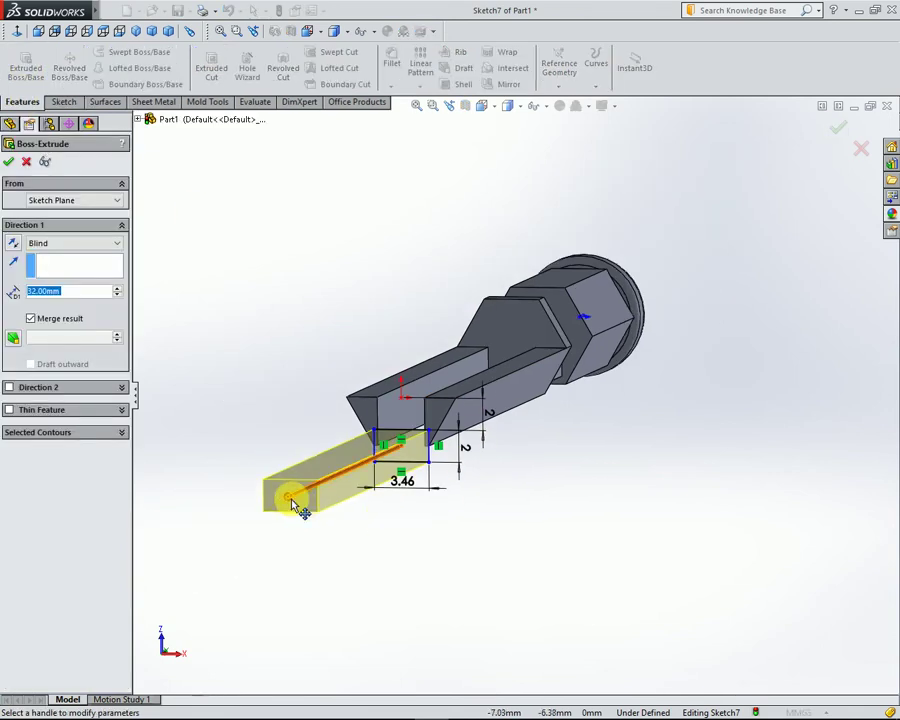
drag(293, 503, 452, 440)
scroll(468, 442, down, 2)
scroll(474, 444, down, 2)
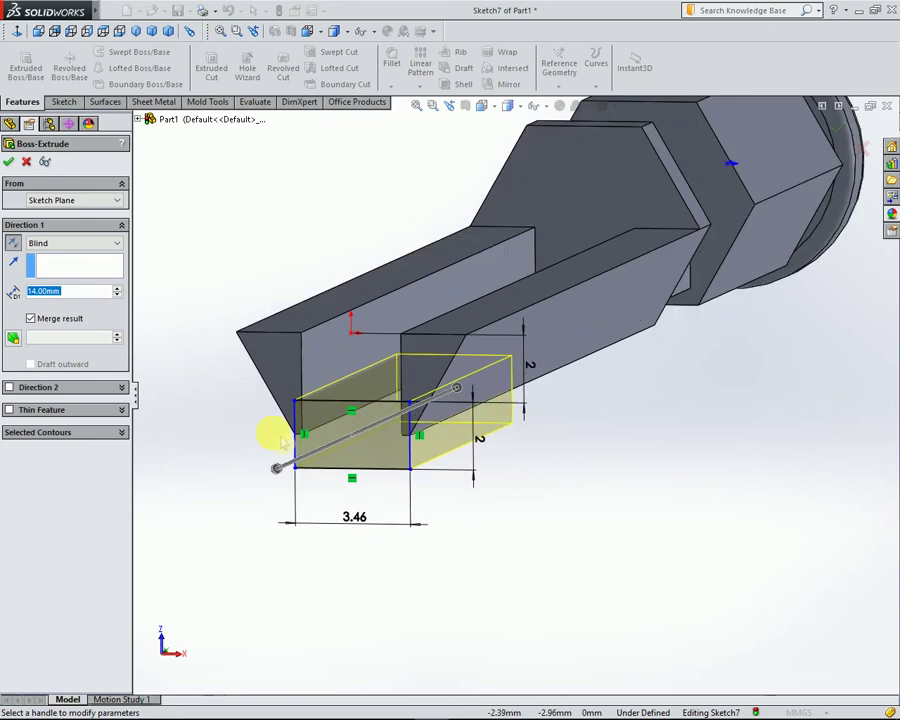
text(2.5)
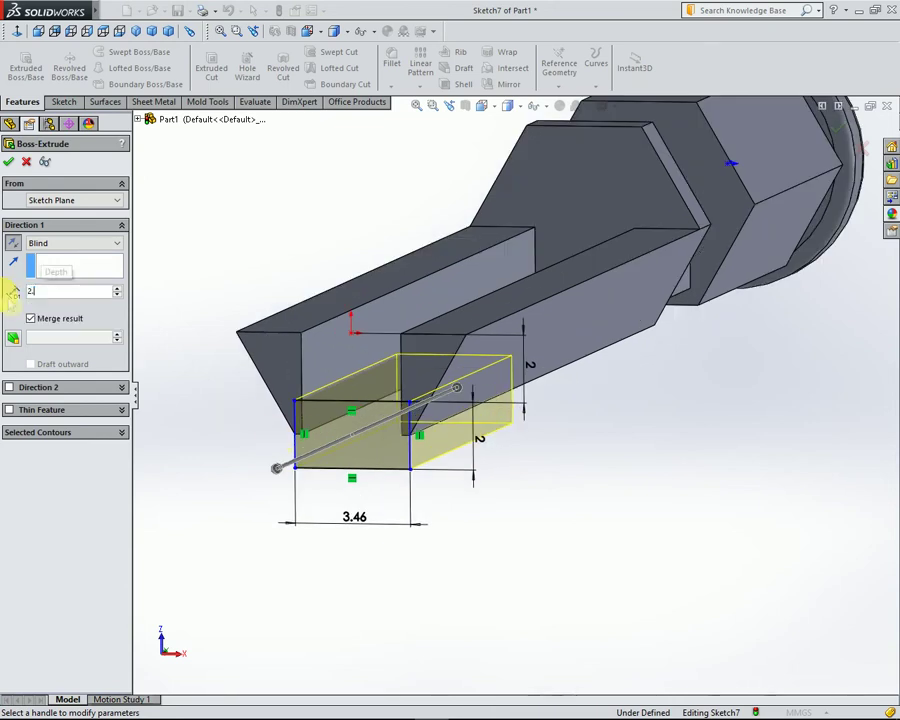
key(Return)
middle_drag(525, 460, 518, 482)
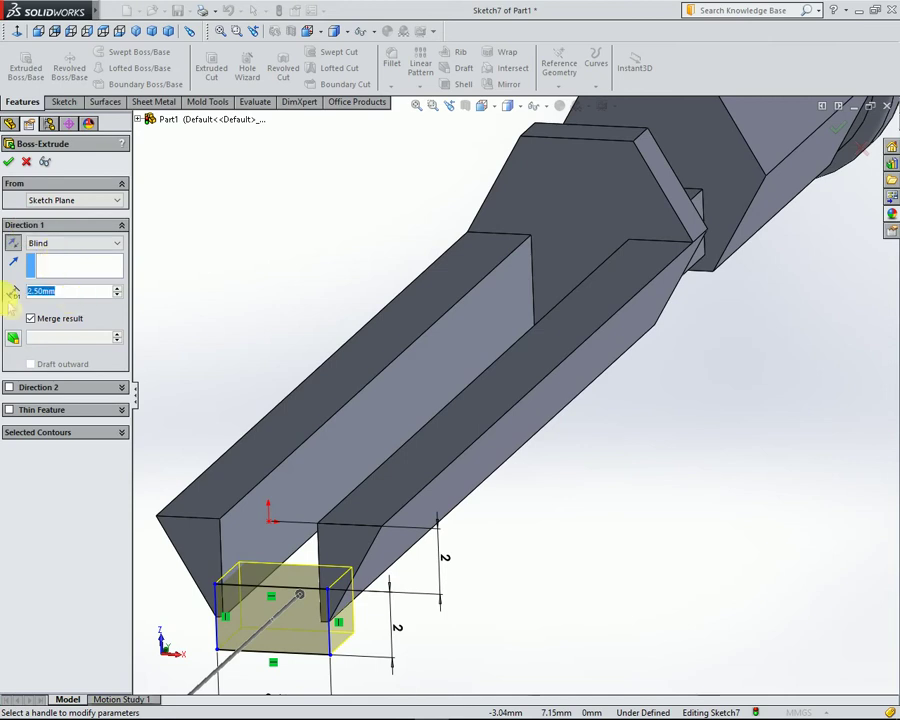
text(3)
key(Return)
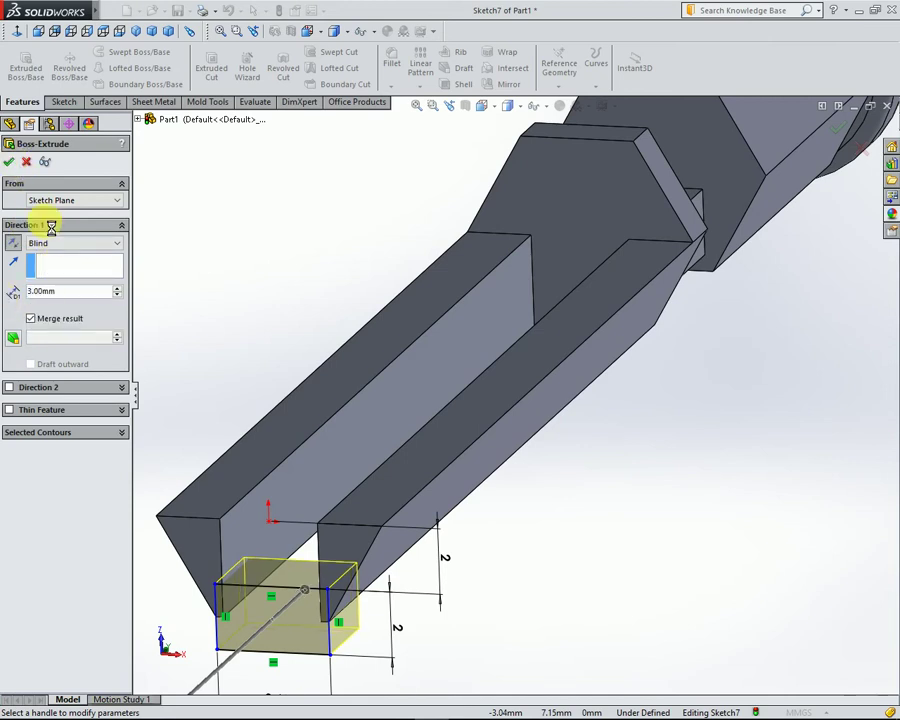
key(Return)
- Check the part from the back, right and left views, then select the Right Plane
key(f)
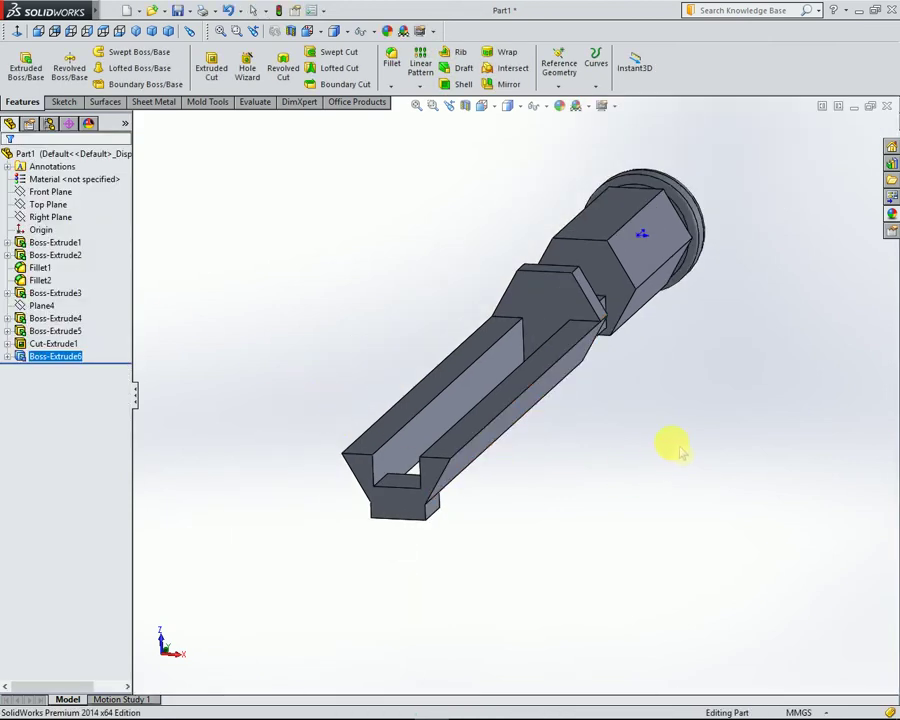
middle_drag(678, 453, 670, 440)
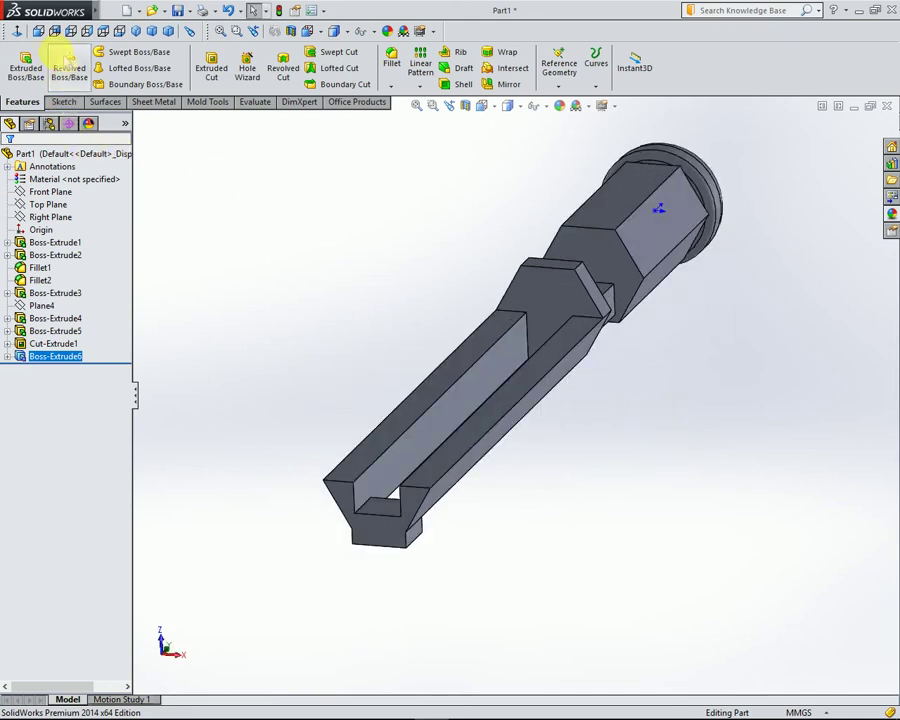
click(54, 30)
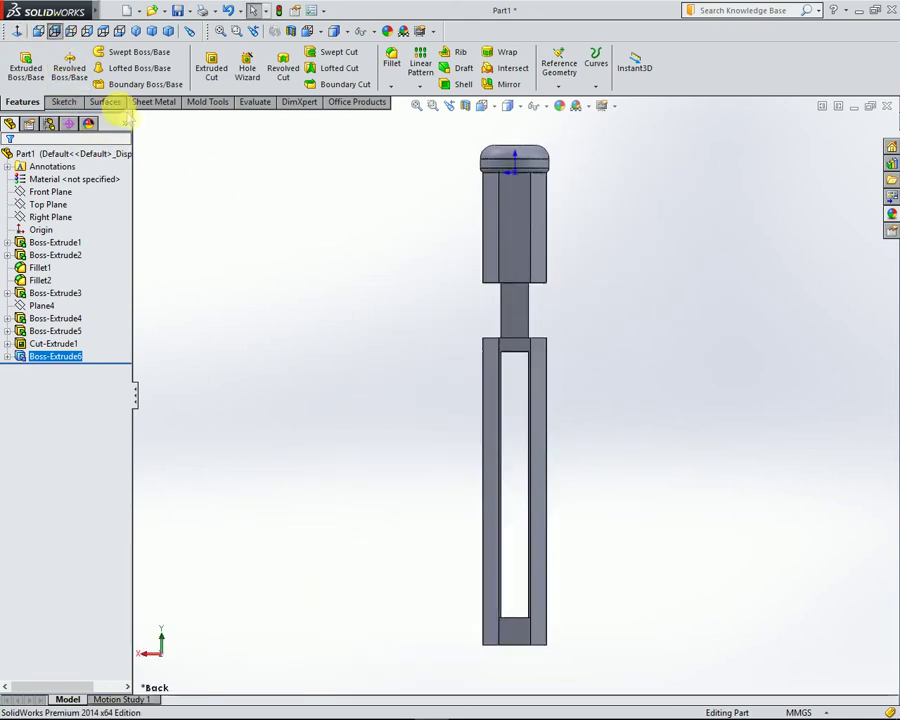
click(87, 31)
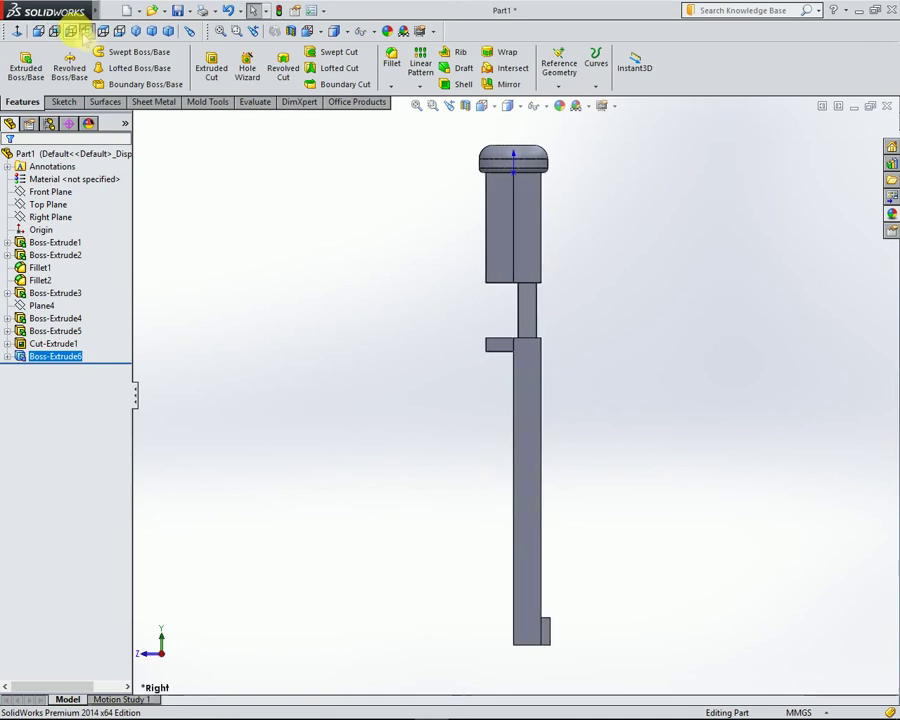
click(70, 31)
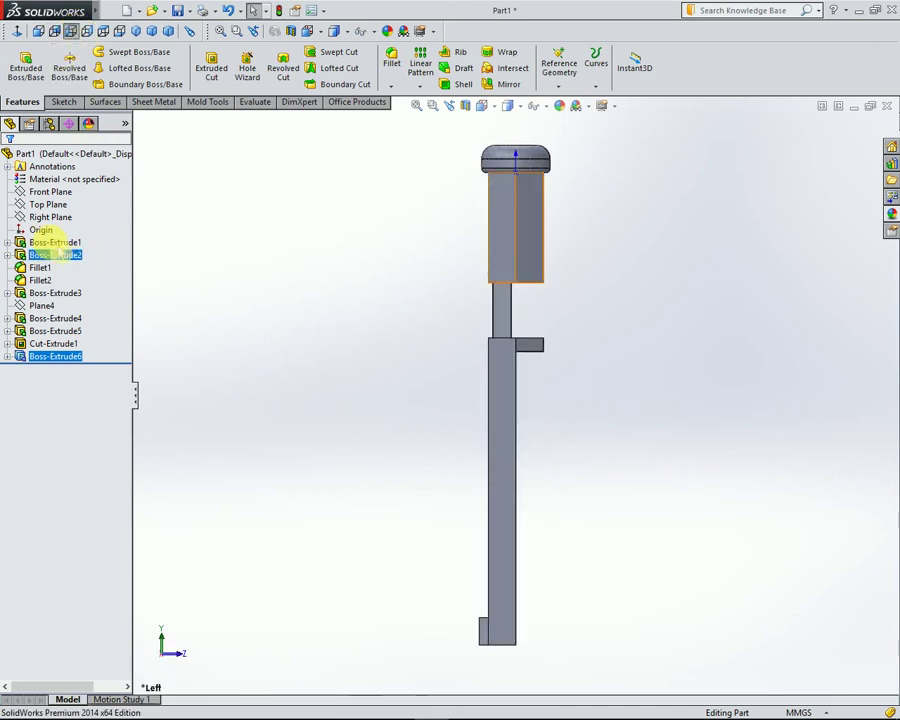
click(50, 217)
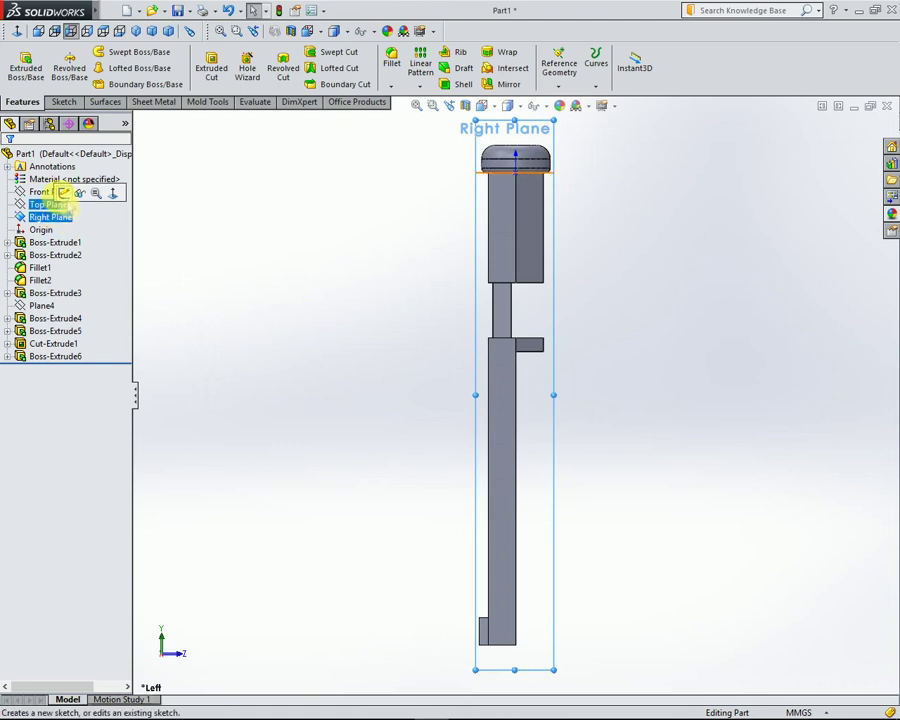
- Start a sketch on the Right Plane and draw a line rising up-left from the end block's corner
click(65, 193)
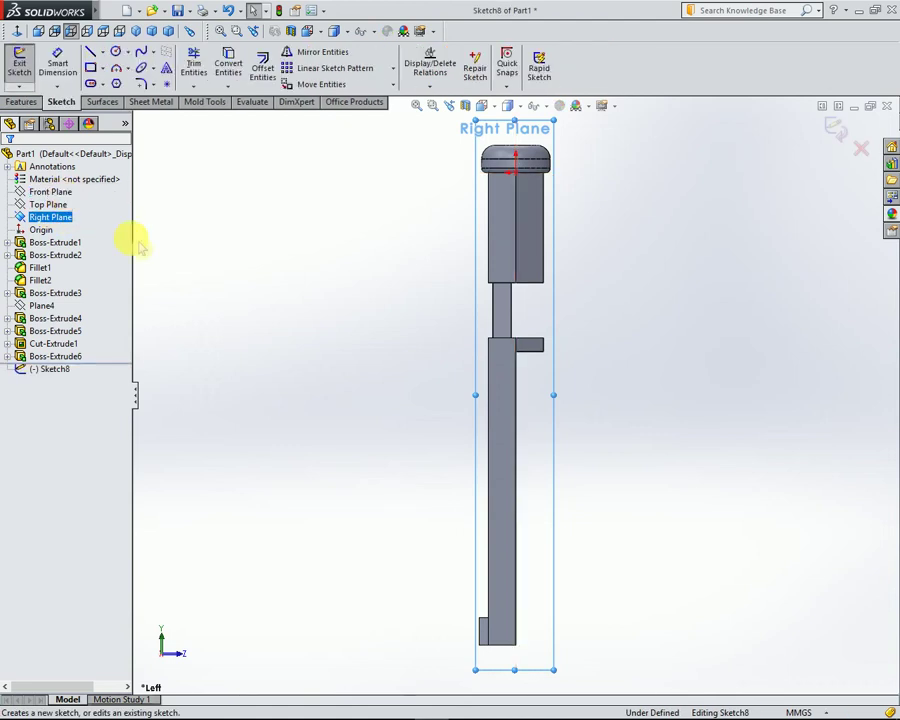
click(92, 52)
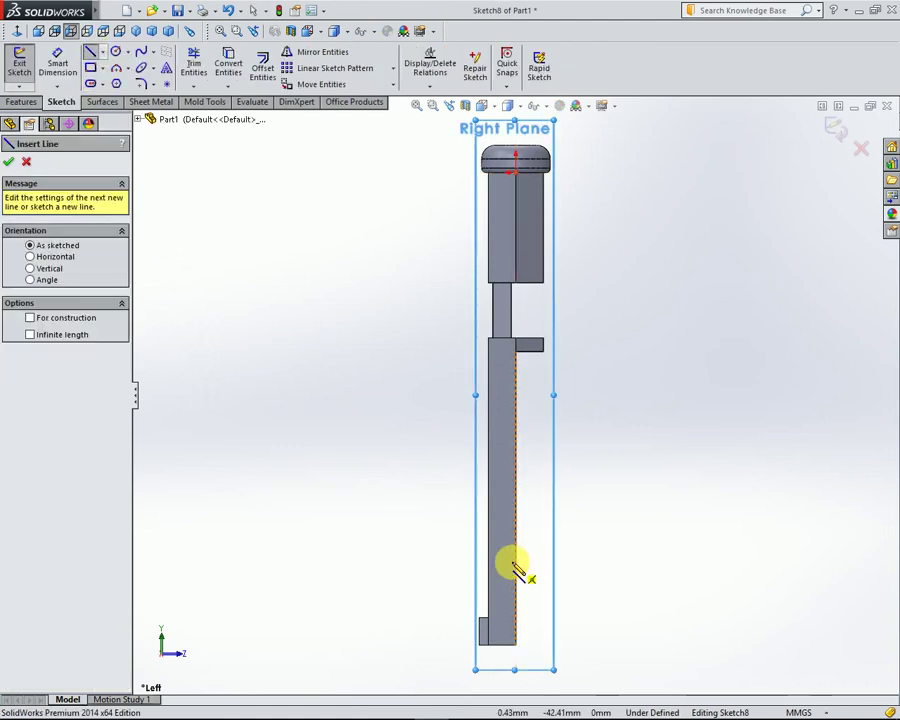
scroll(520, 566, down, 2)
scroll(530, 566, down, 2)
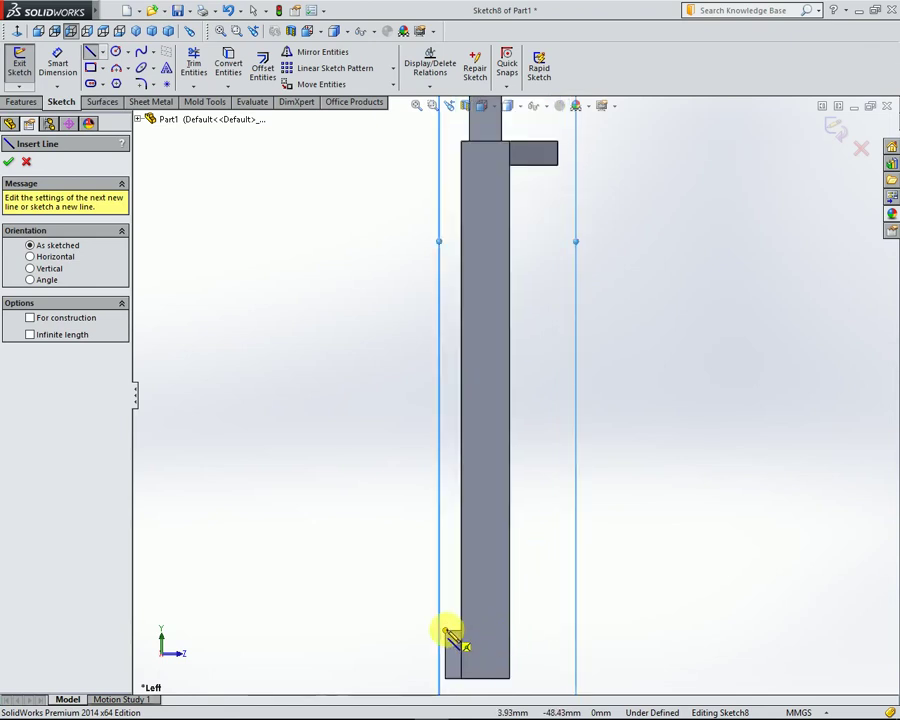
click(445, 630)
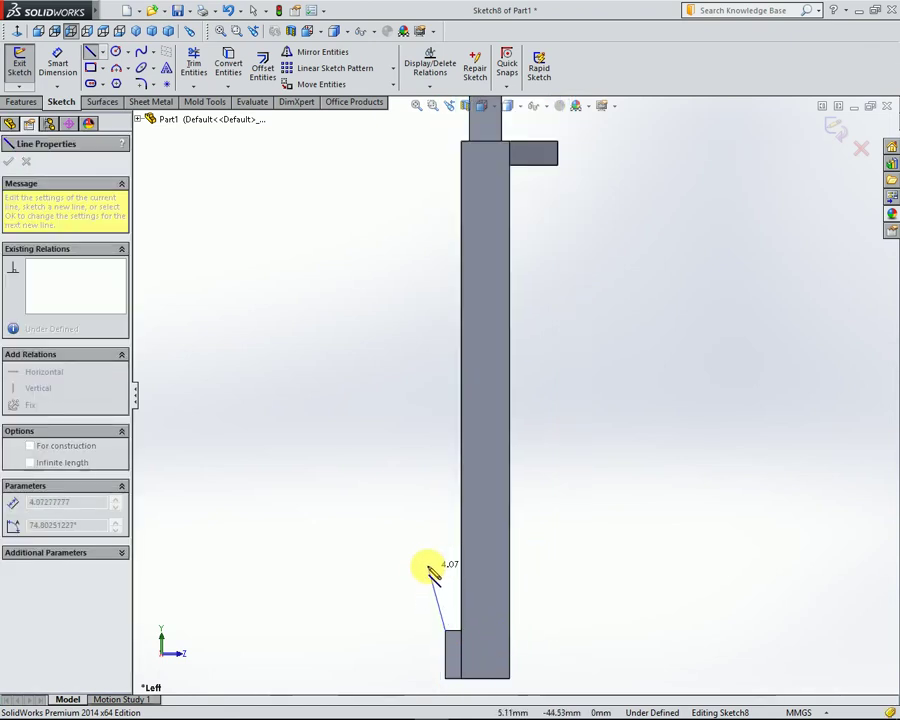
click(416, 506)
right_click(312, 427)
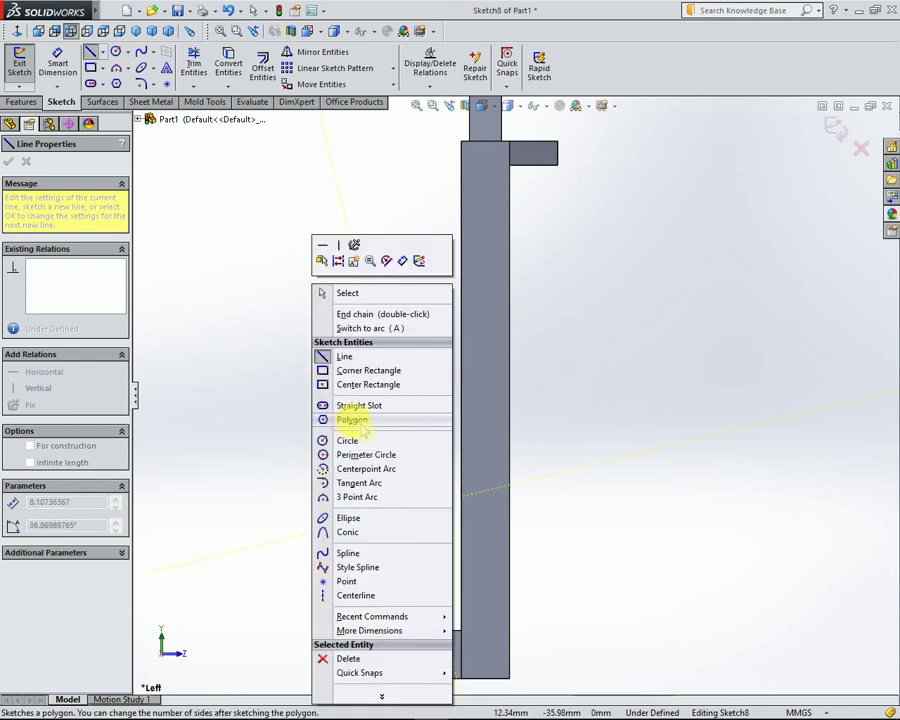
click(355, 314)
key(Escape)
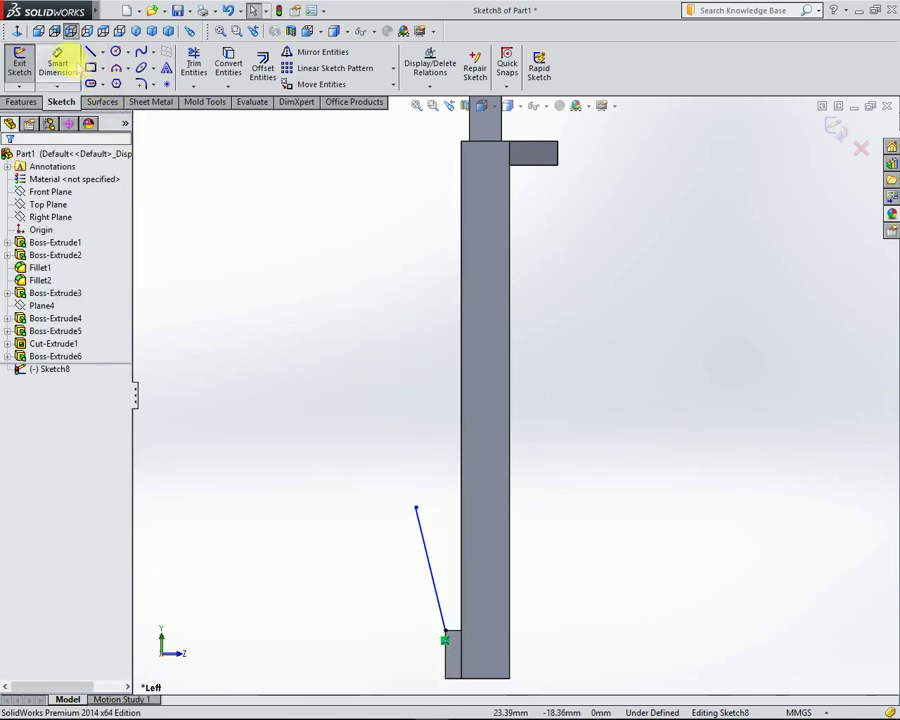
- Dimension the slanted line to 9.7 tall and 11° from the bar's vertical edge
click(57, 62)
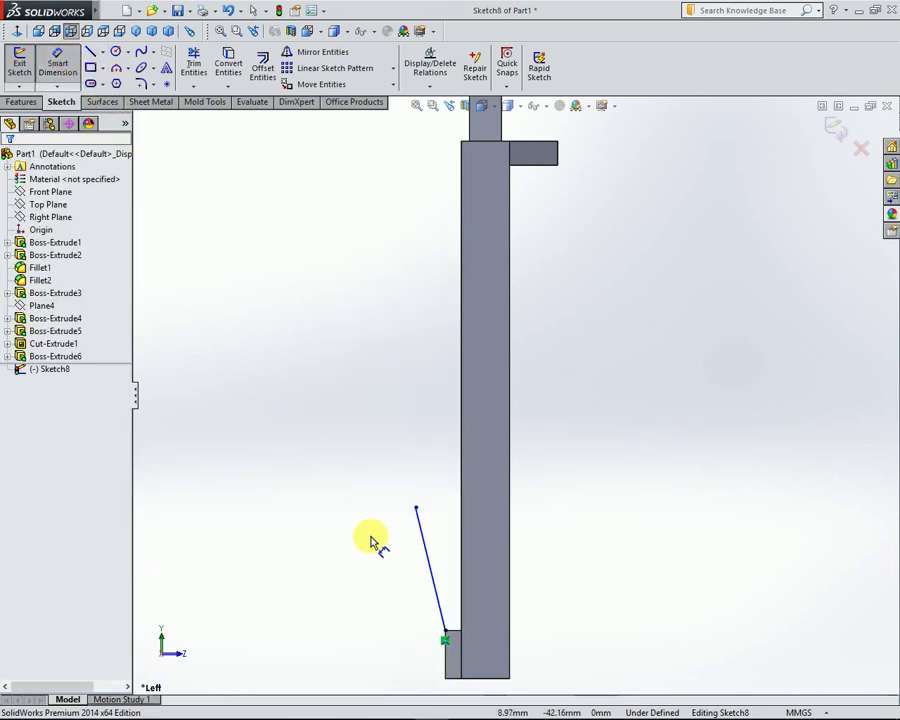
click(447, 636)
click(416, 508)
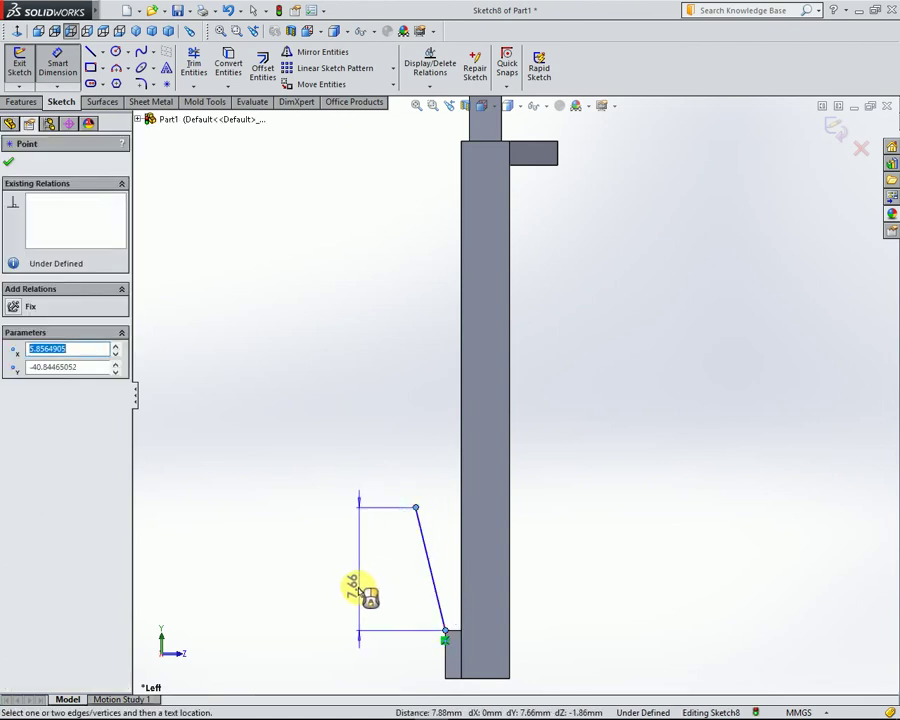
click(357, 590)
text(9.)
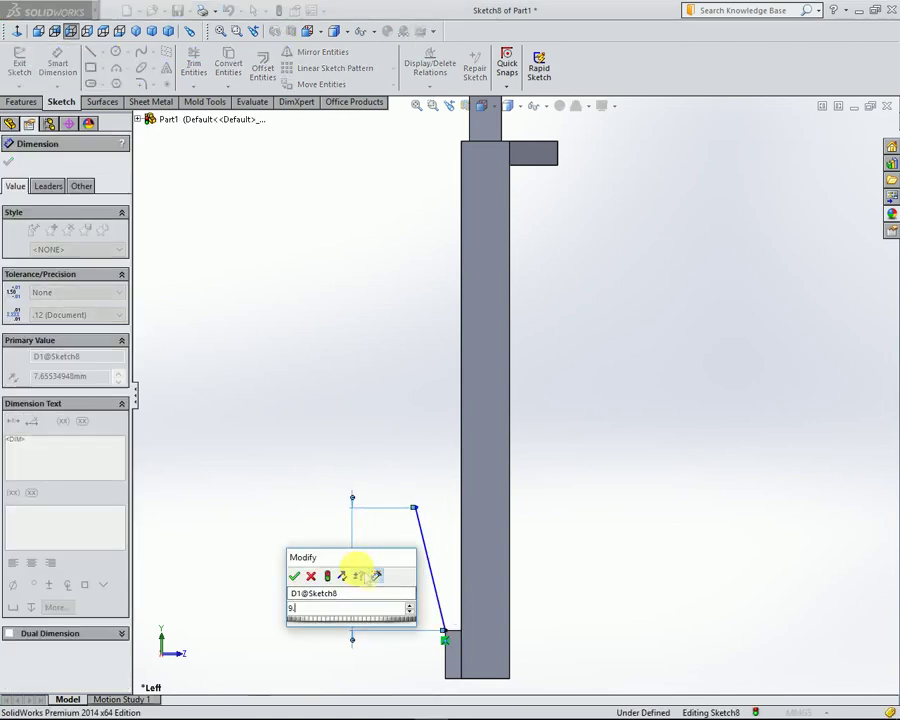
text(7)
key(Return)
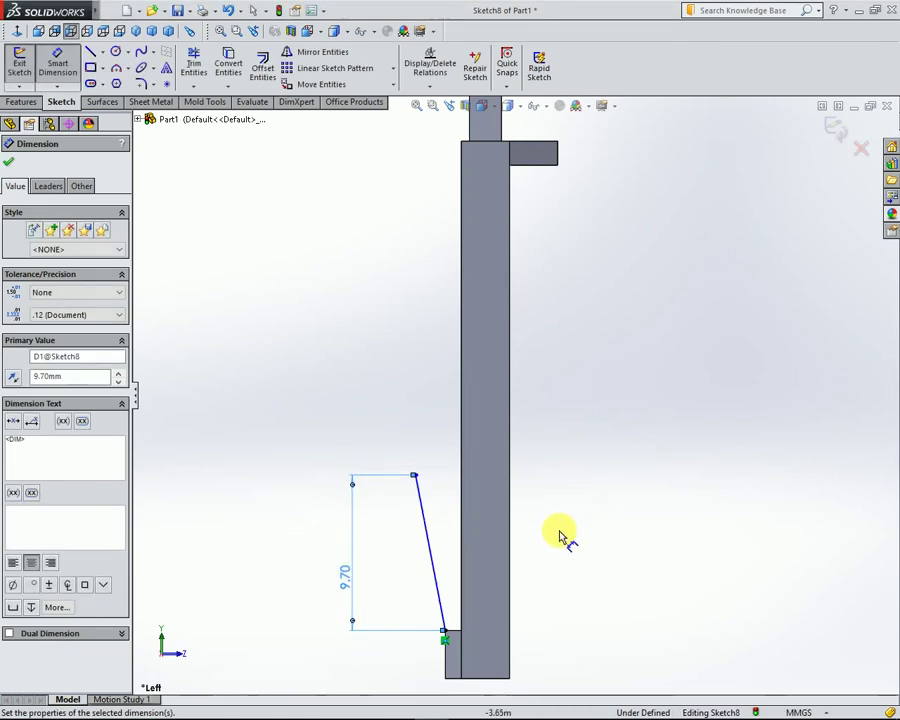
scroll(559, 537, down, 2)
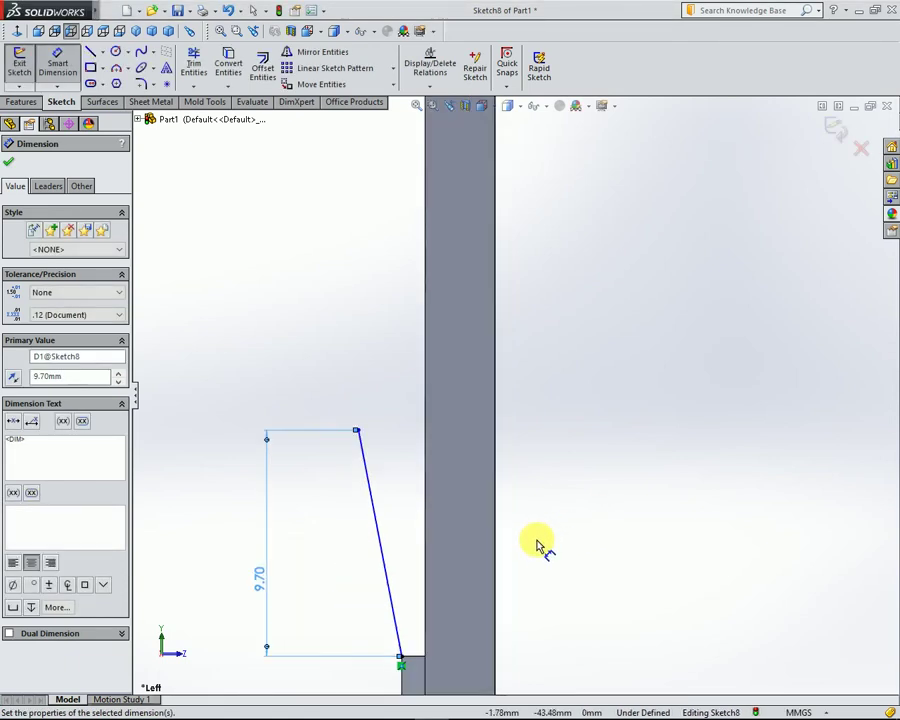
click(423, 567)
click(407, 552)
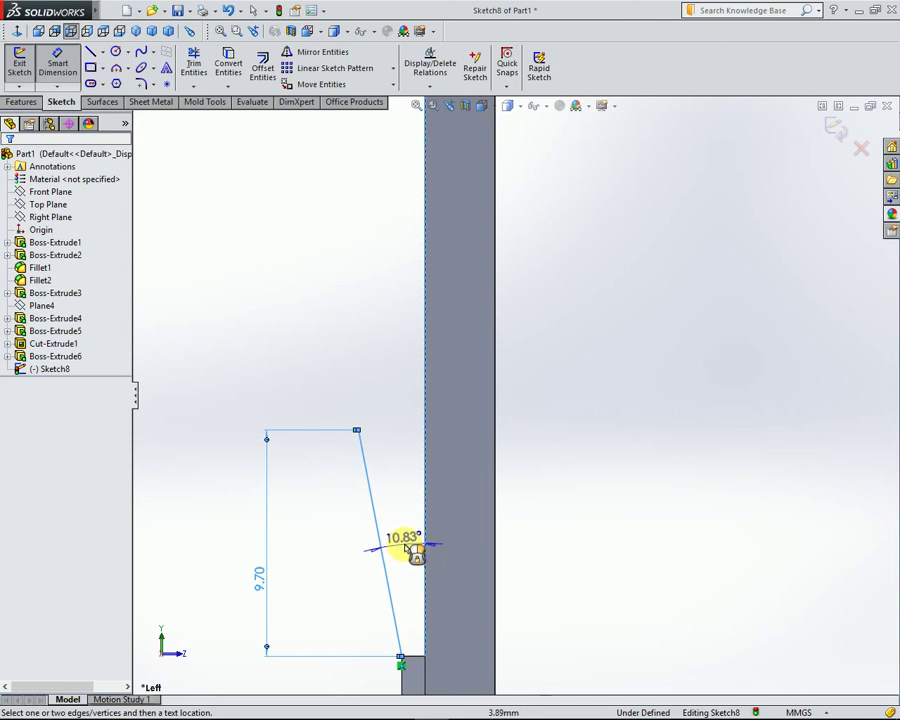
click(412, 541)
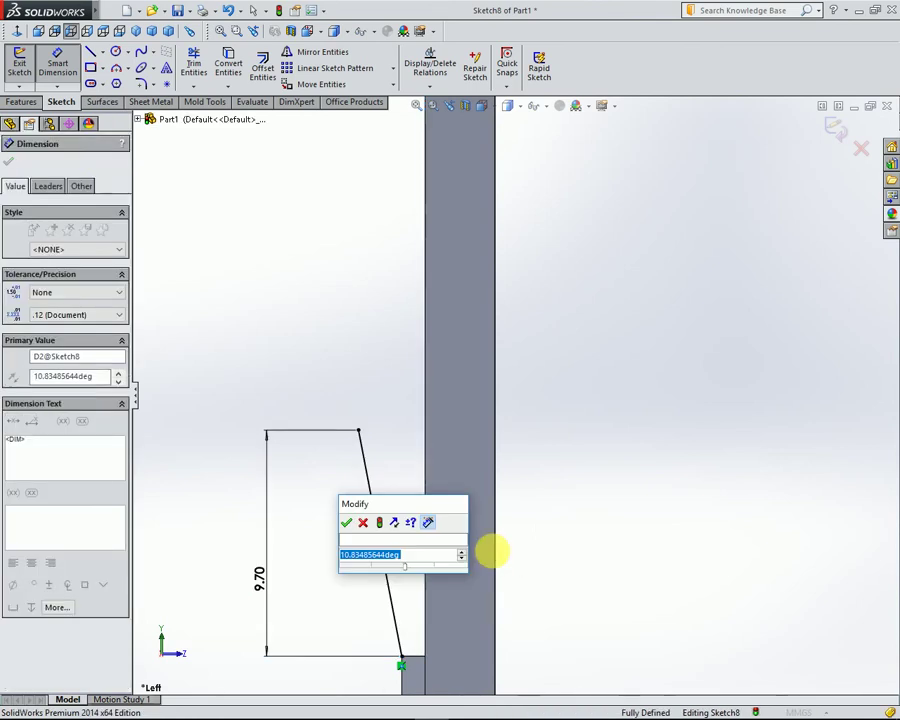
text(11)
key(Return)
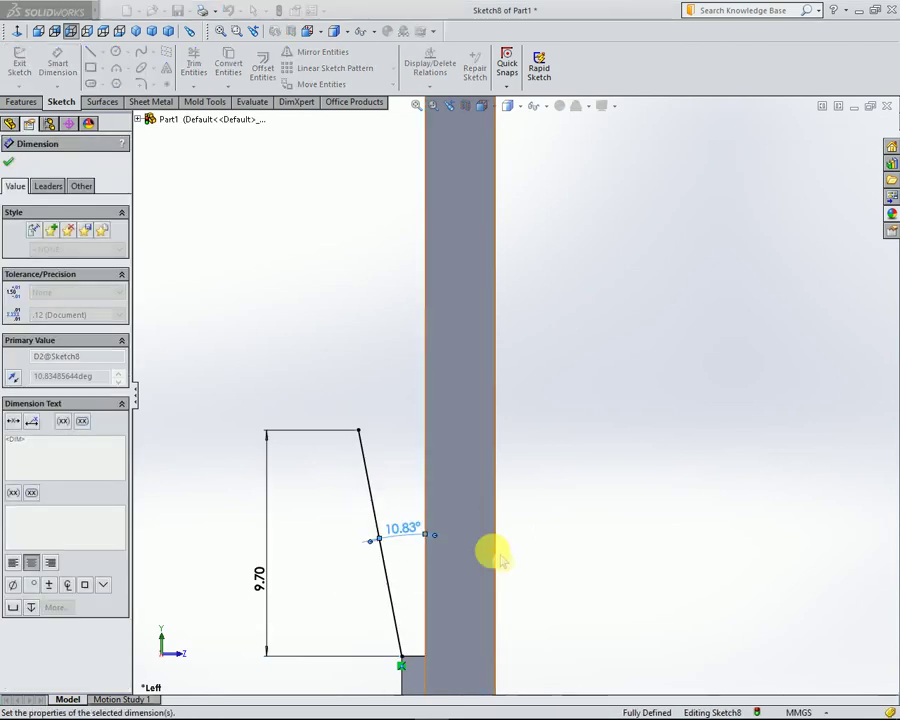
- From the slanted line's top, draw a short diagonal, a vertical segment and a horizontal segment toward the bar
right_click(268, 311)
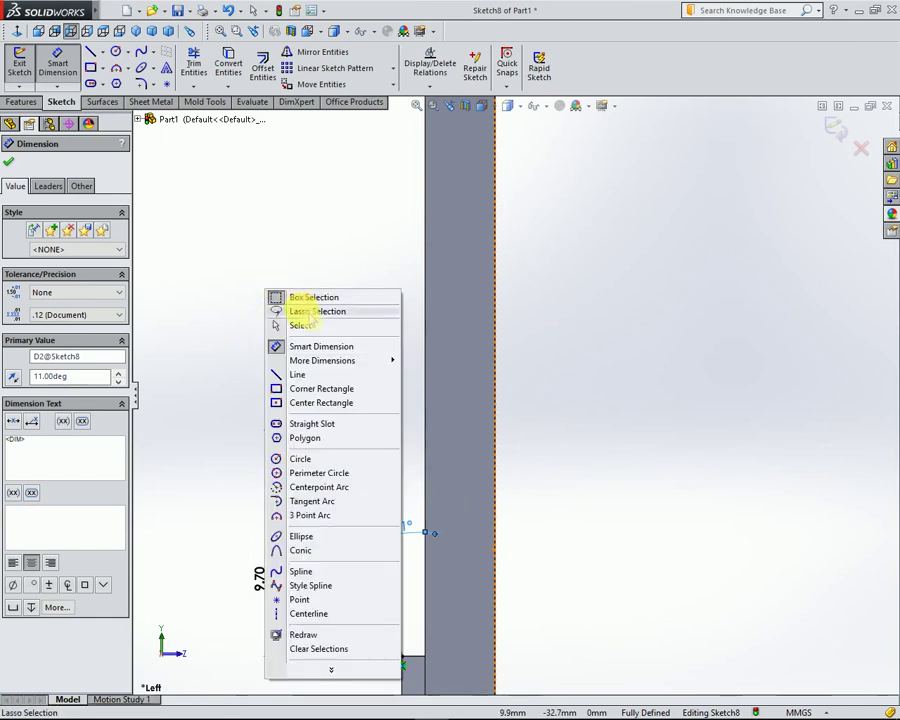
click(292, 322)
click(91, 53)
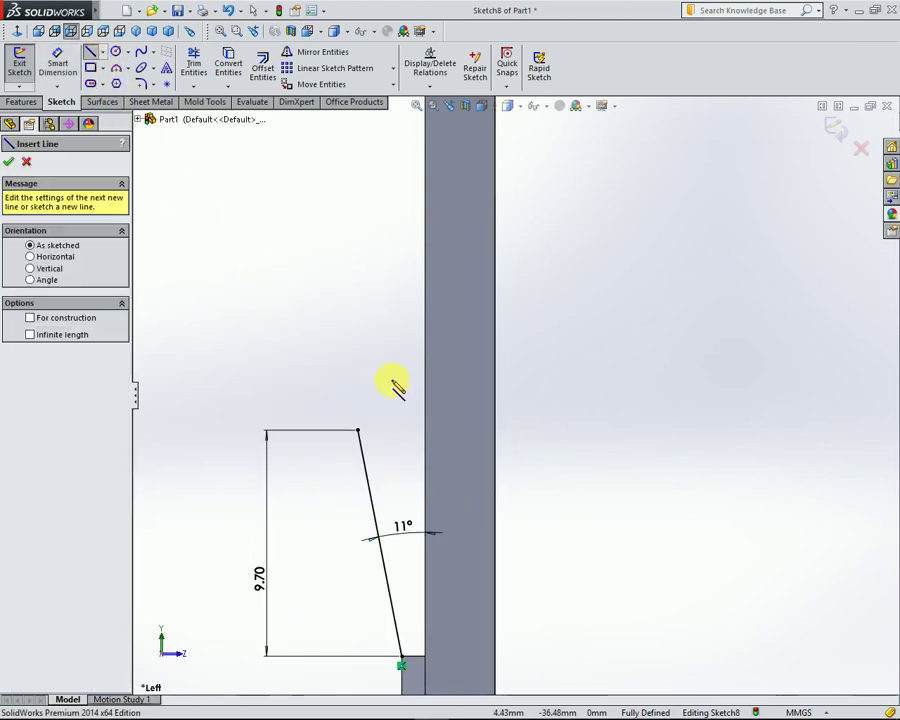
click(357, 431)
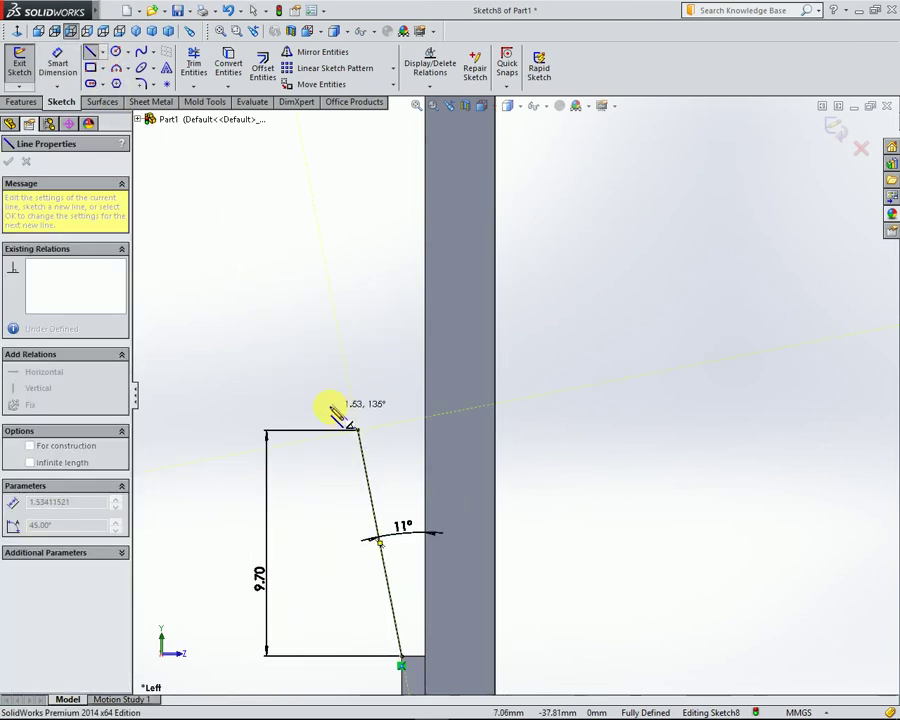
click(330, 402)
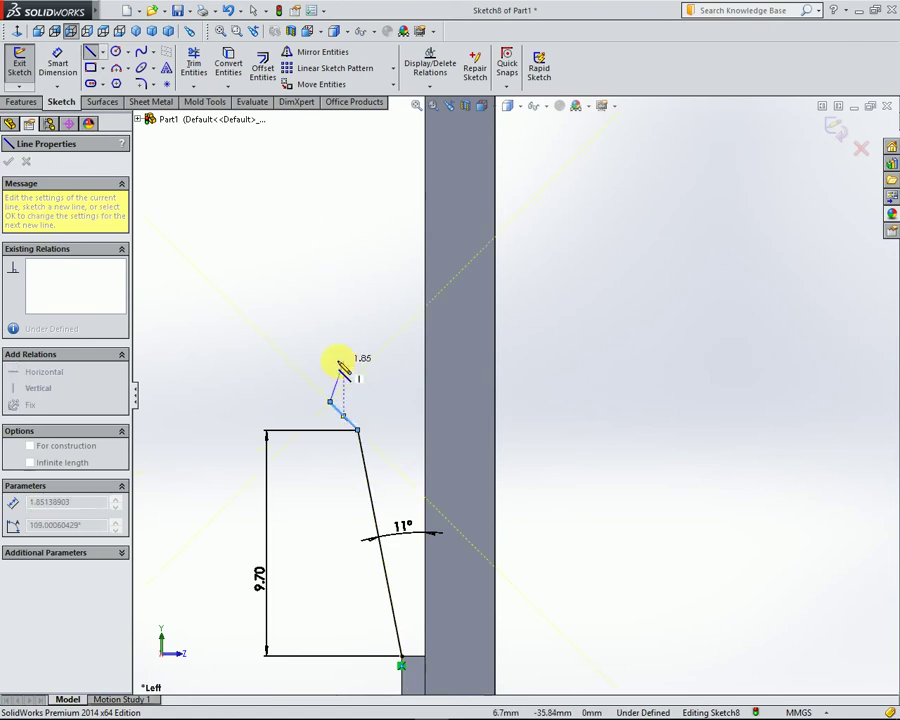
click(330, 361)
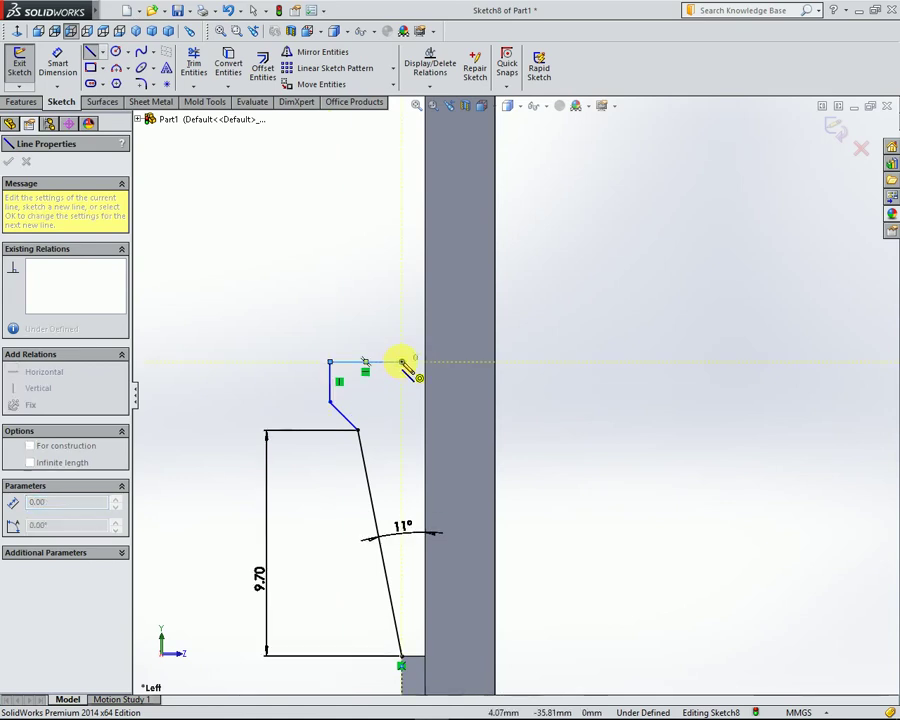
double_click(402, 361)
right_click(250, 300)
key(Escape)
- Dimension the two vertical steps to 1.30 and 1.50
click(57, 62)
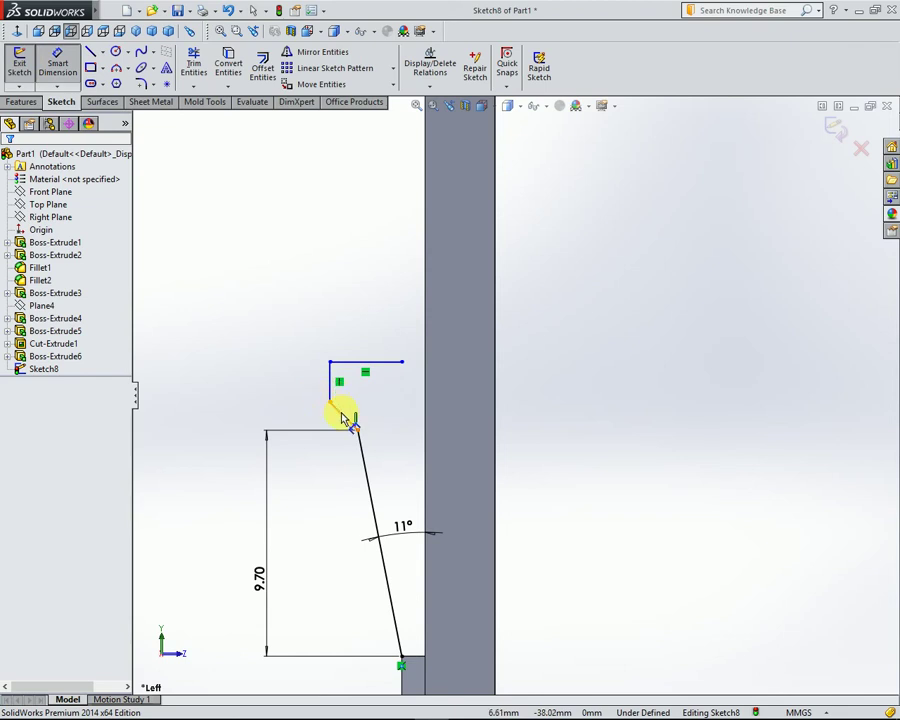
click(330, 401)
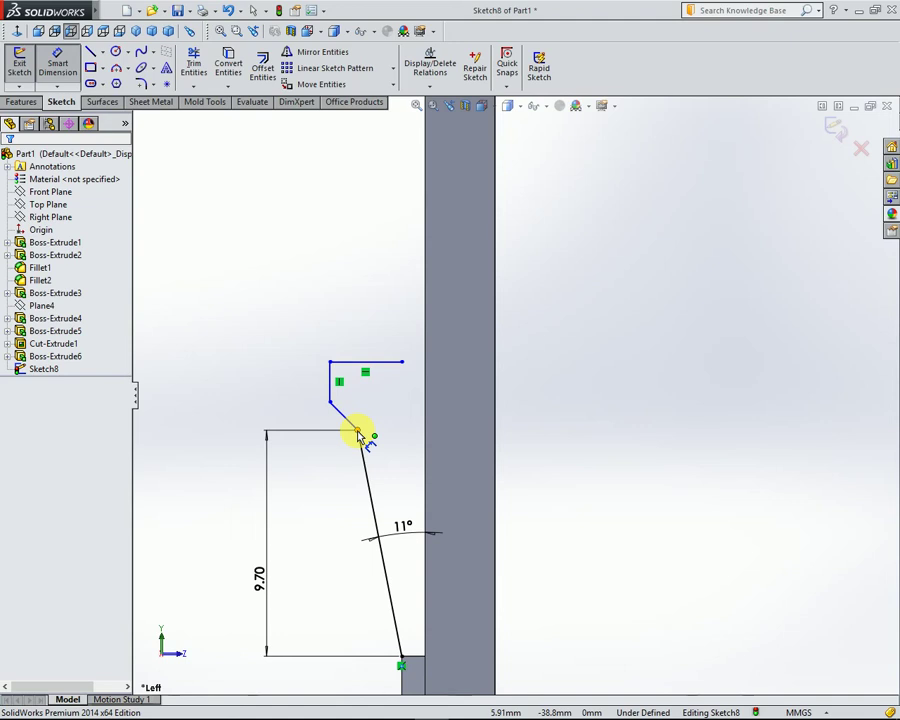
click(358, 431)
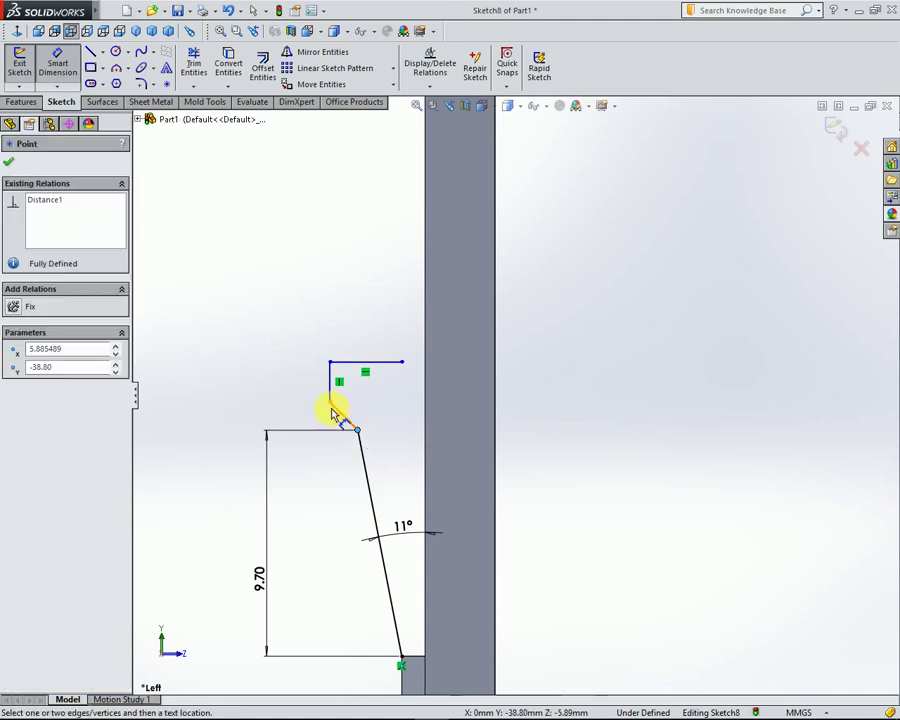
click(330, 402)
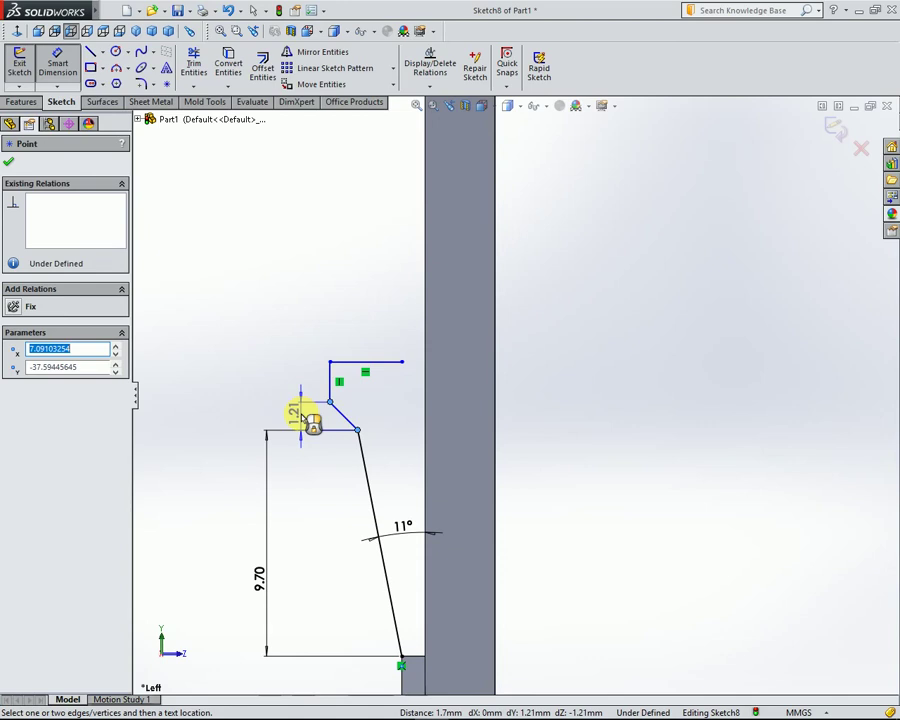
click(290, 413)
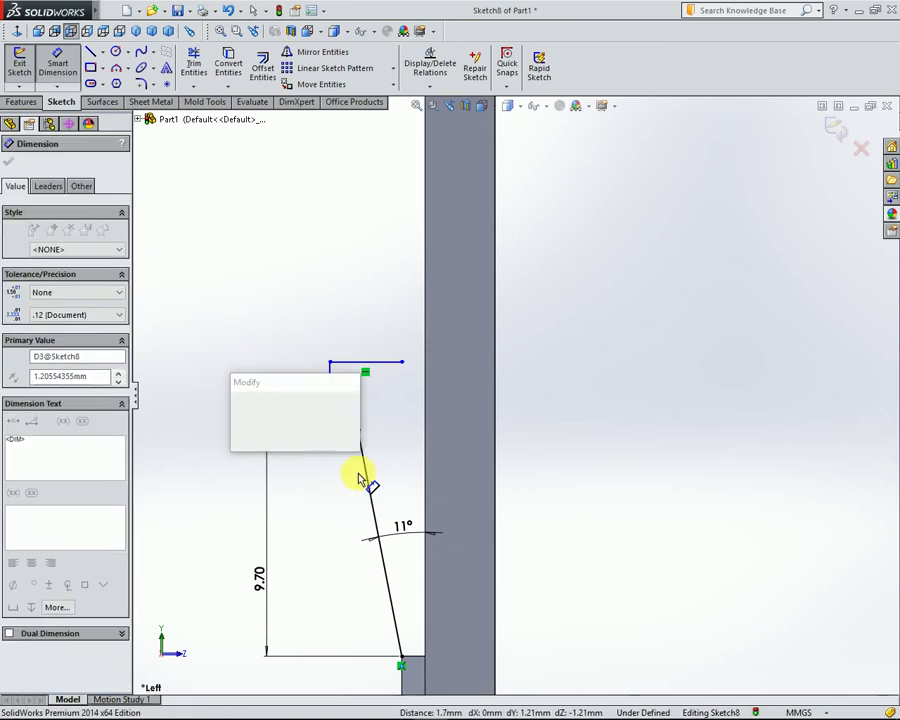
text(1.3)
key(Return)
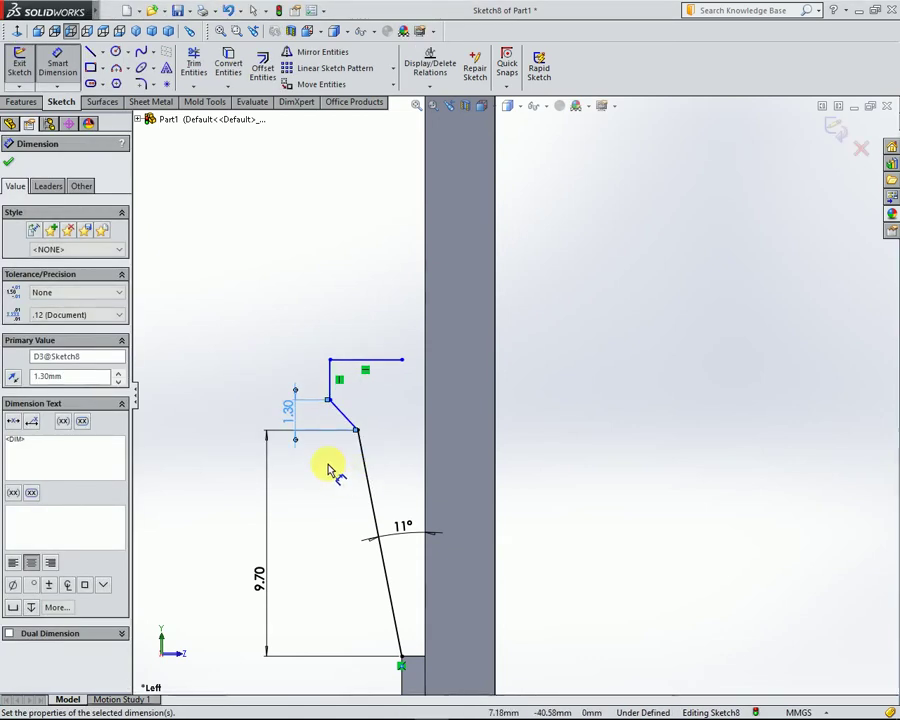
click(332, 388)
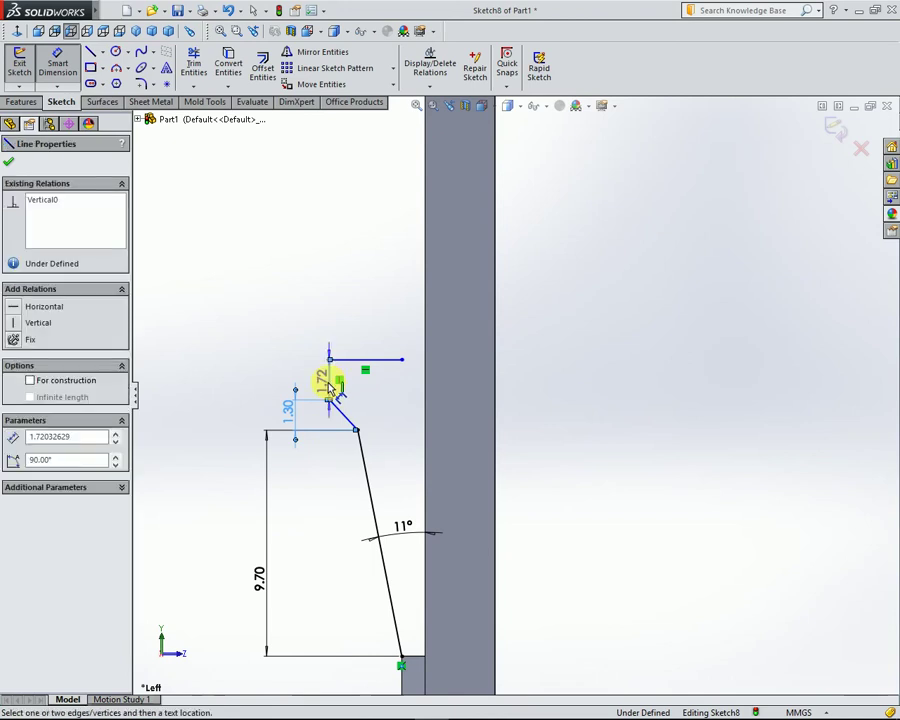
click(263, 384)
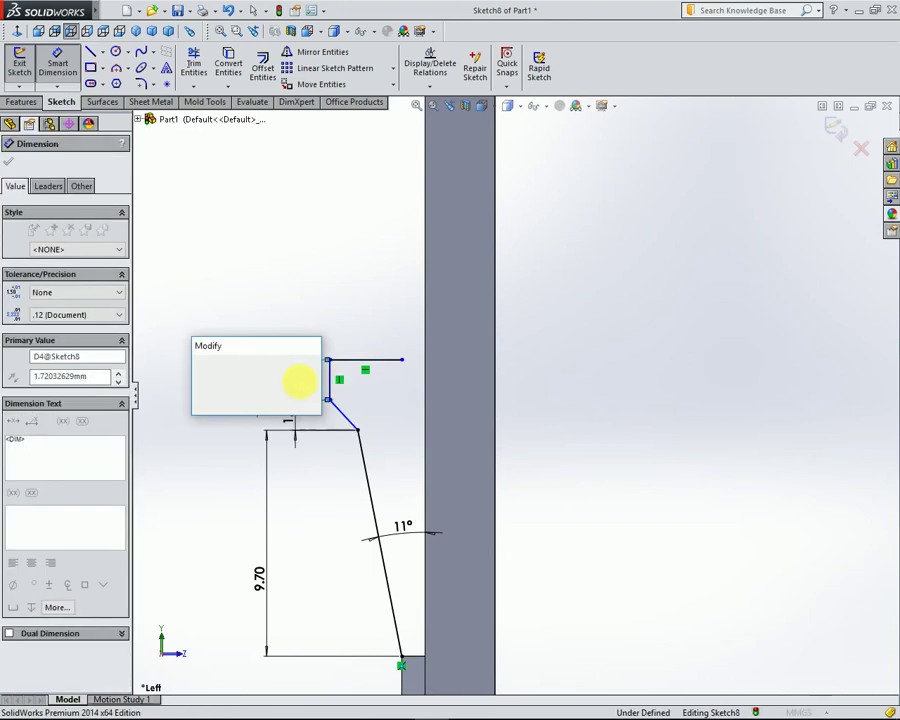
text(1.)
key(Return)
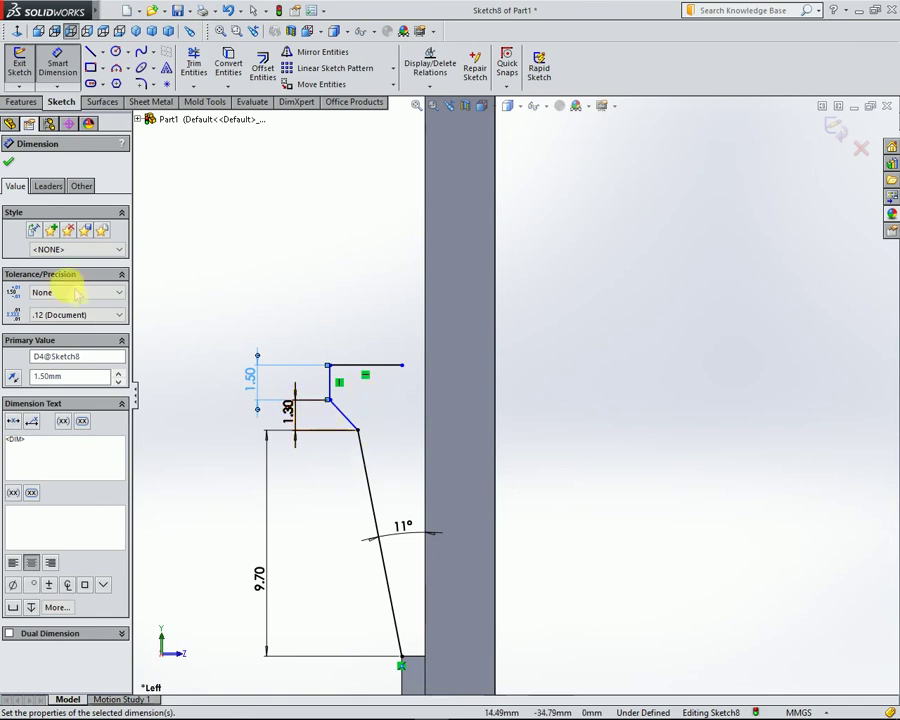
- Begin an offset of the slanted line chain
click(8, 160)
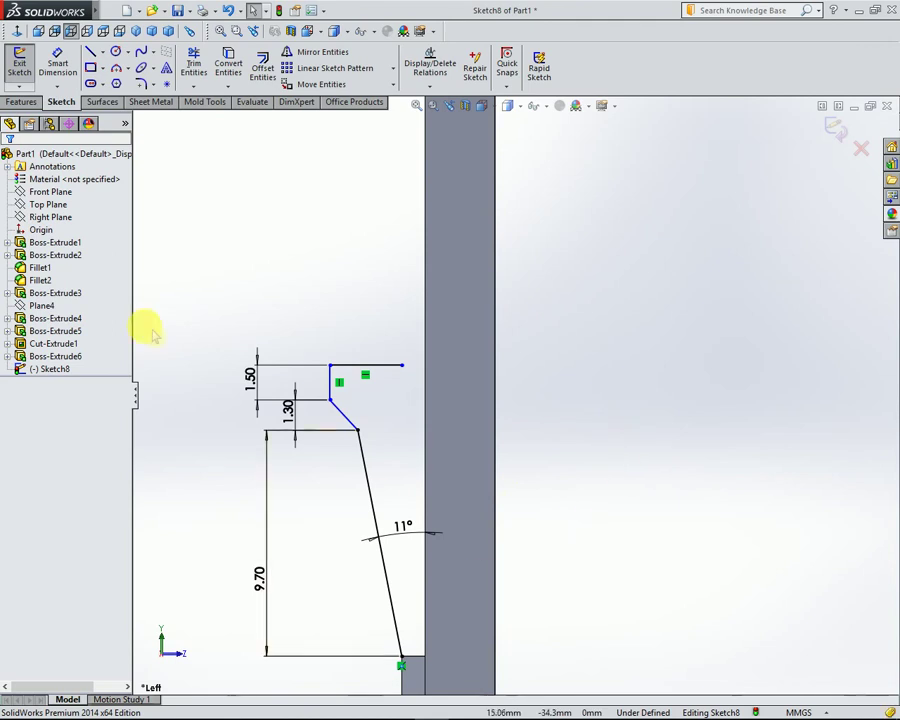
click(258, 60)
click(378, 495)
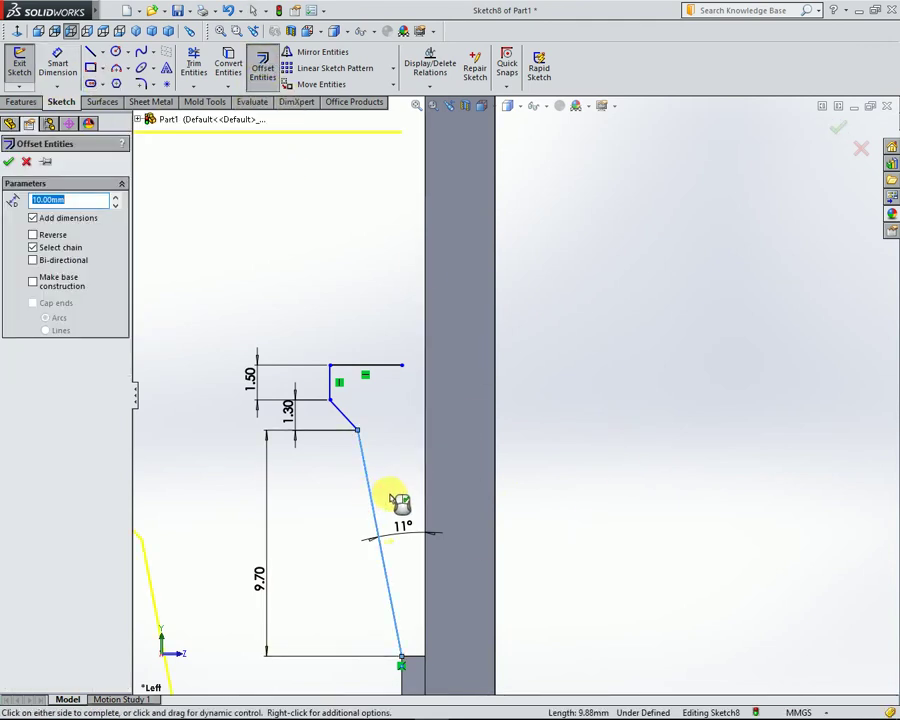
- Offset the slanted chain to the reverse side and delete the short offset diagonal
click(50, 235)
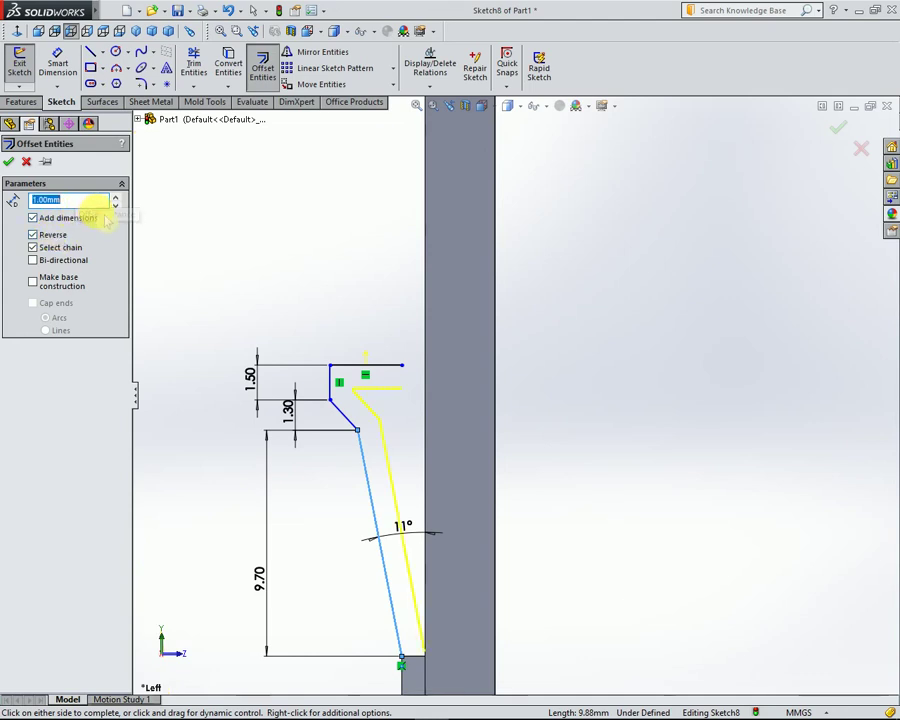
click(9, 162)
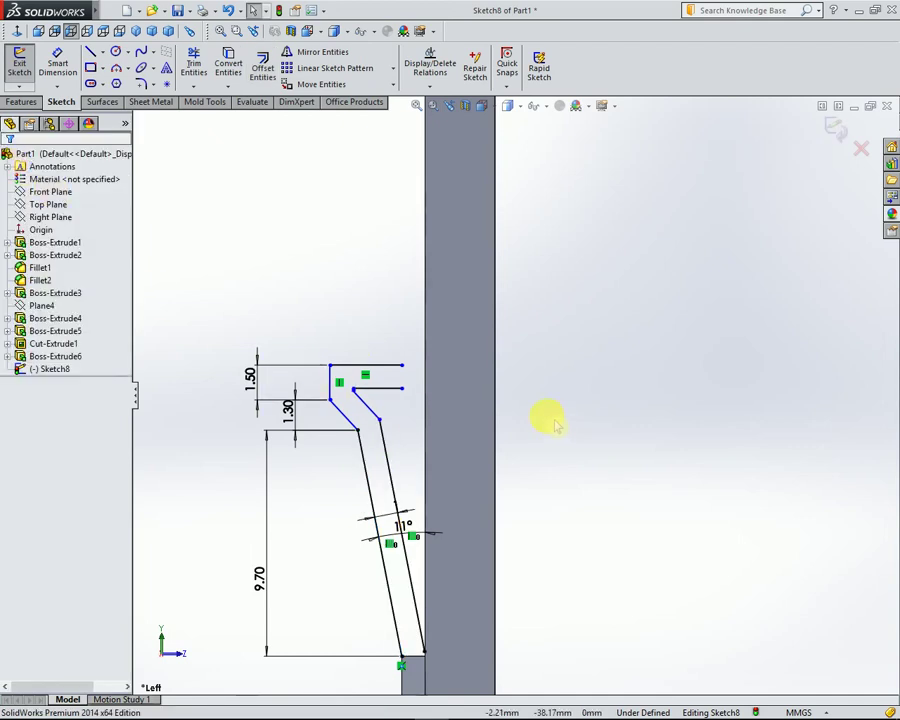
click(370, 410)
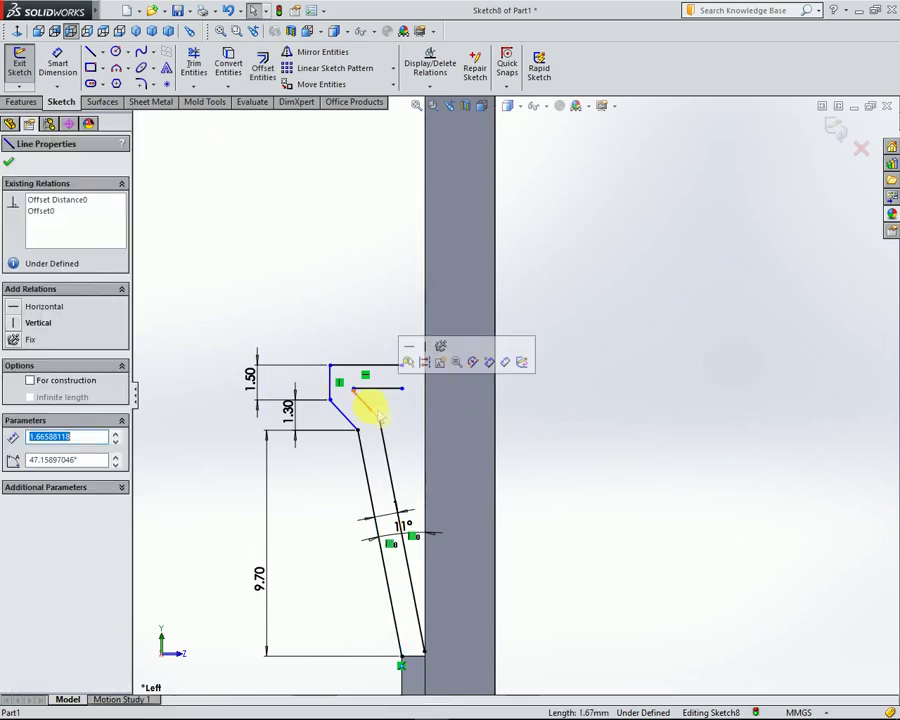
key(Delete)
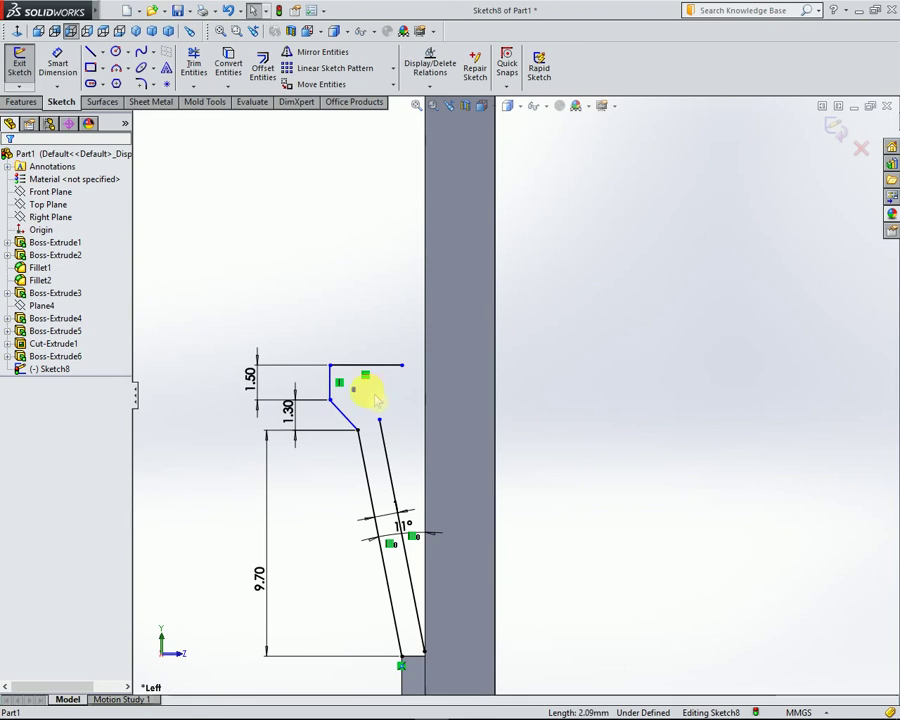
- Extend the offset slanted line to the top line and trim the top line's leftover end
click(193, 88)
click(227, 114)
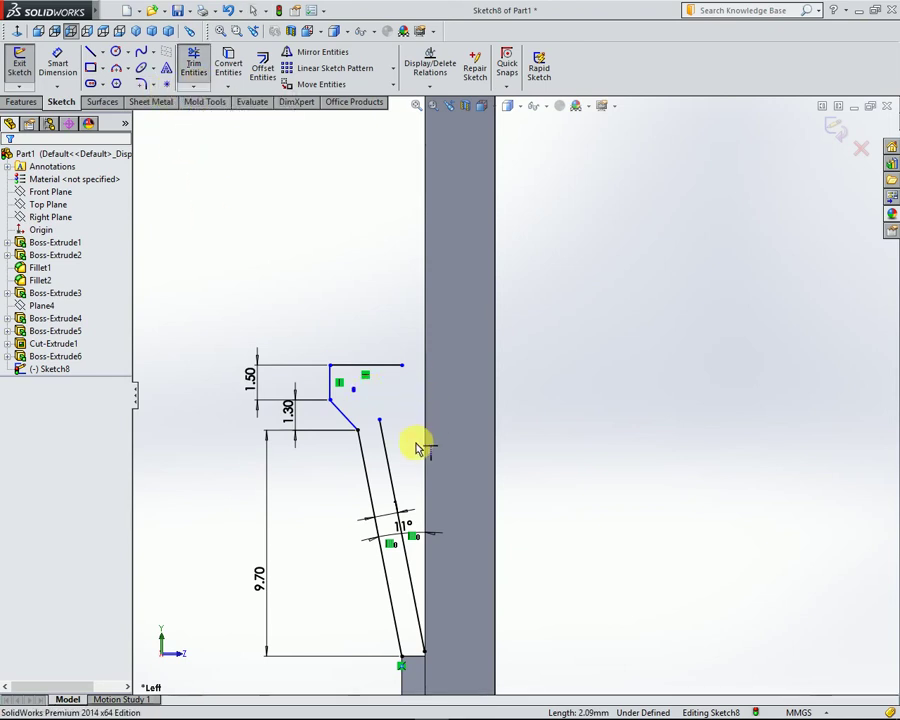
click(386, 458)
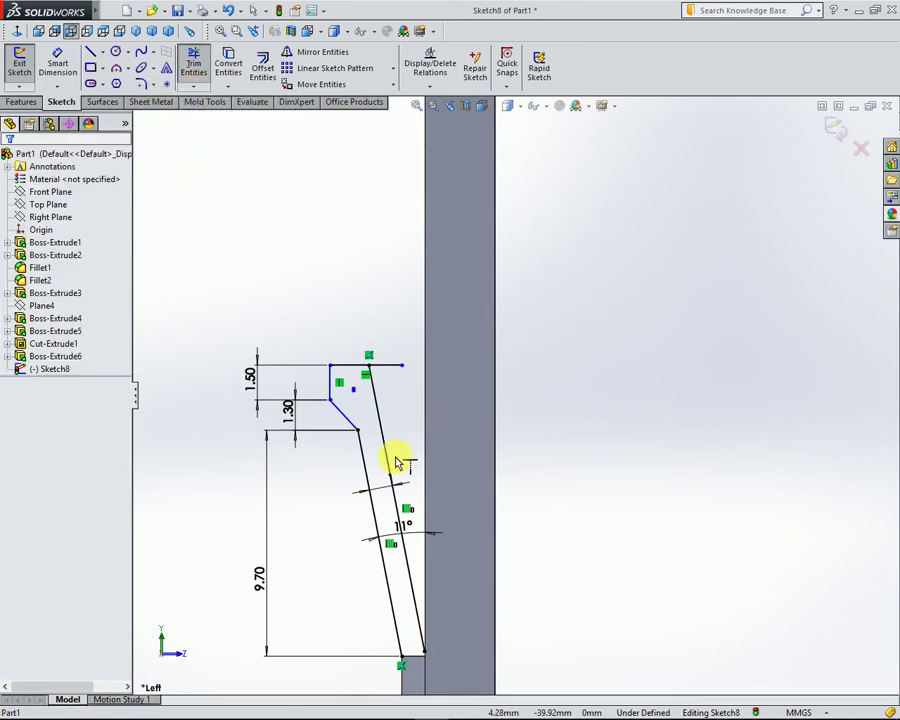
click(193, 66)
click(388, 364)
key(Escape)
scroll(472, 446, up, 2)
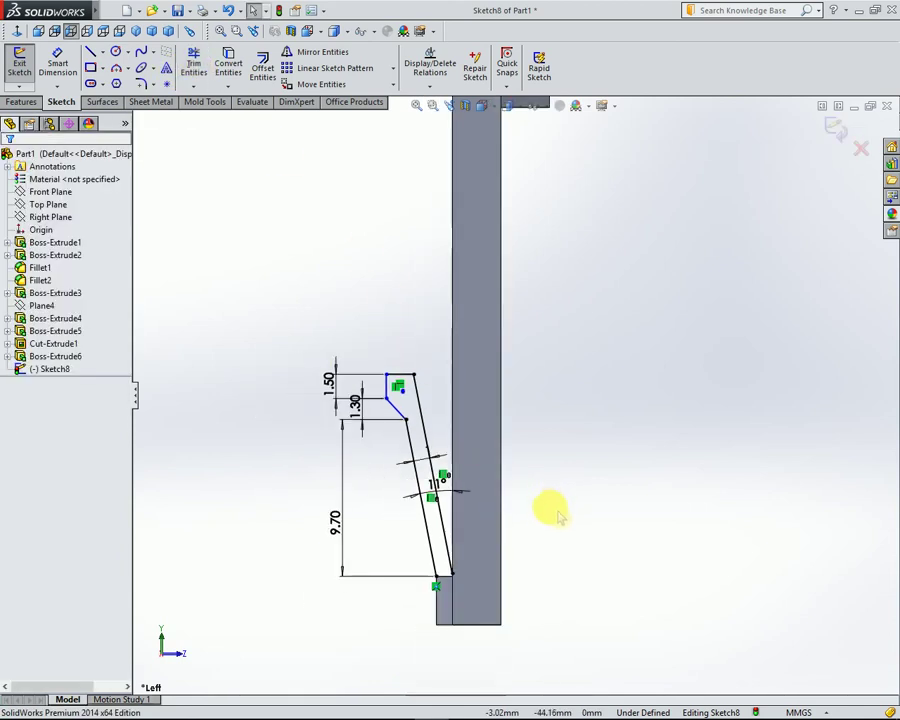
scroll(600, 475, down, 1)
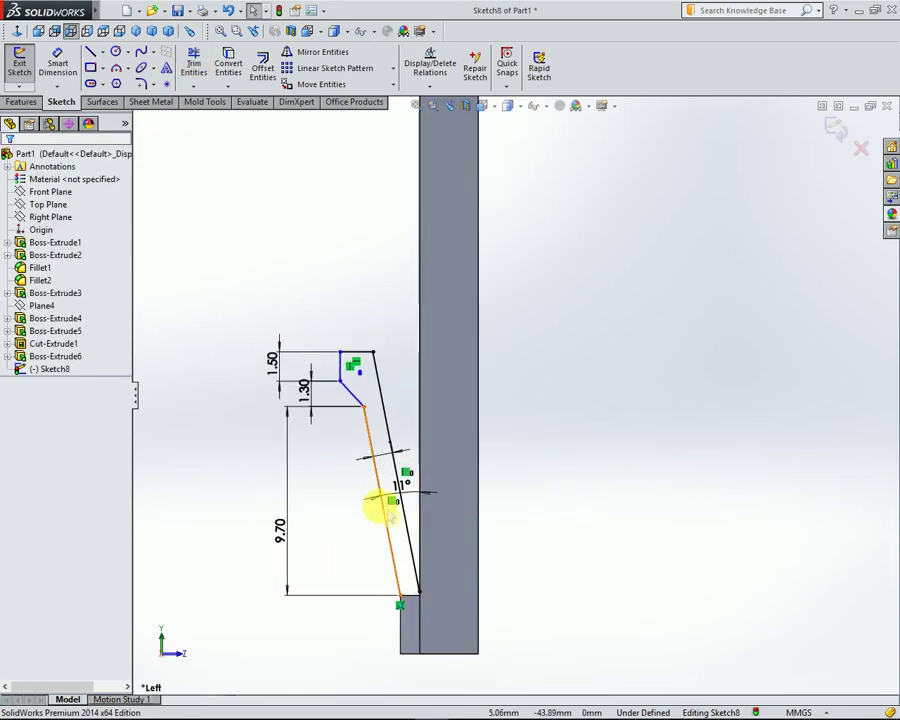
scroll(355, 403, down, 1)
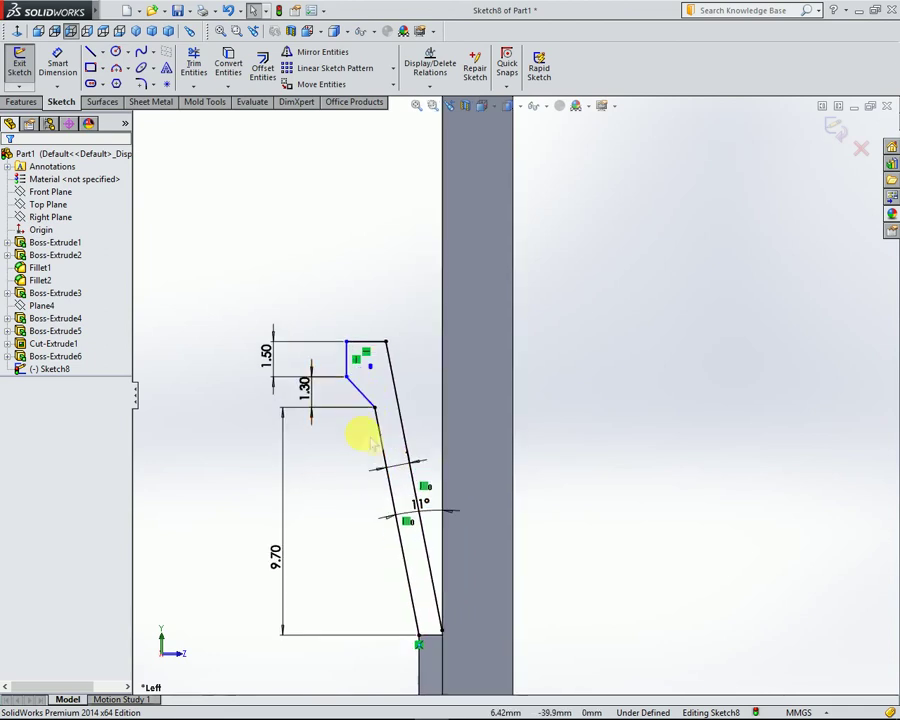
- Edit the 1.30 vertical step dimension to 1 mm
double_click(320, 393)
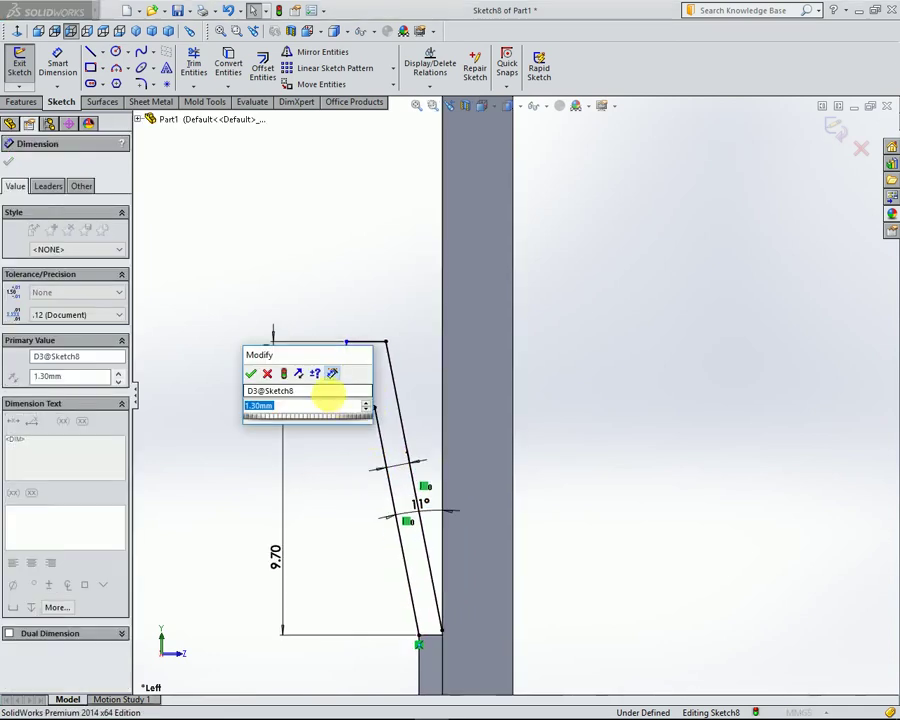
text(1)
key(Return)
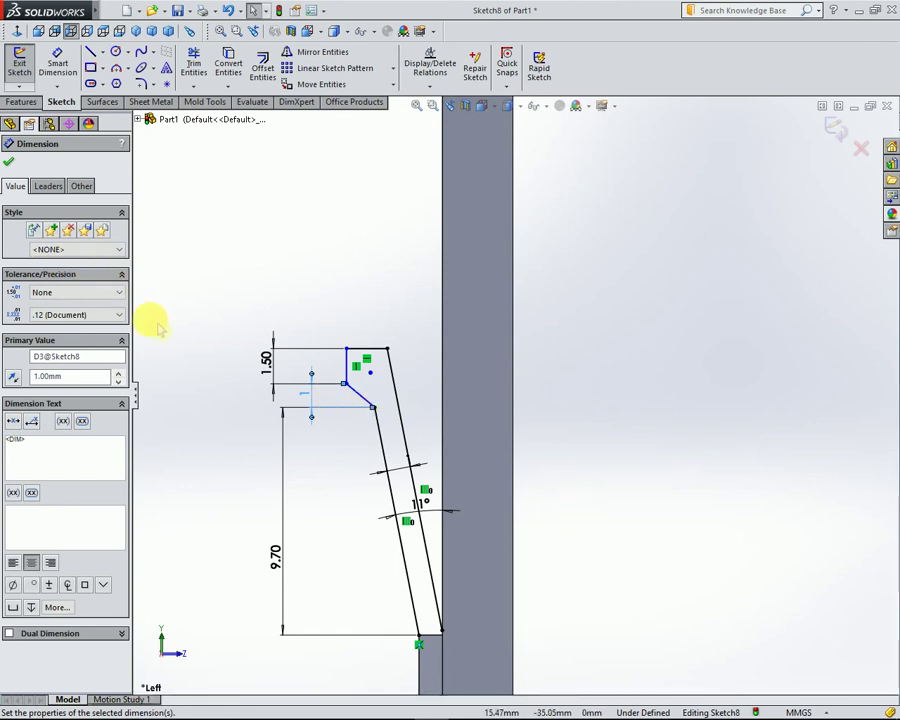
click(9, 160)
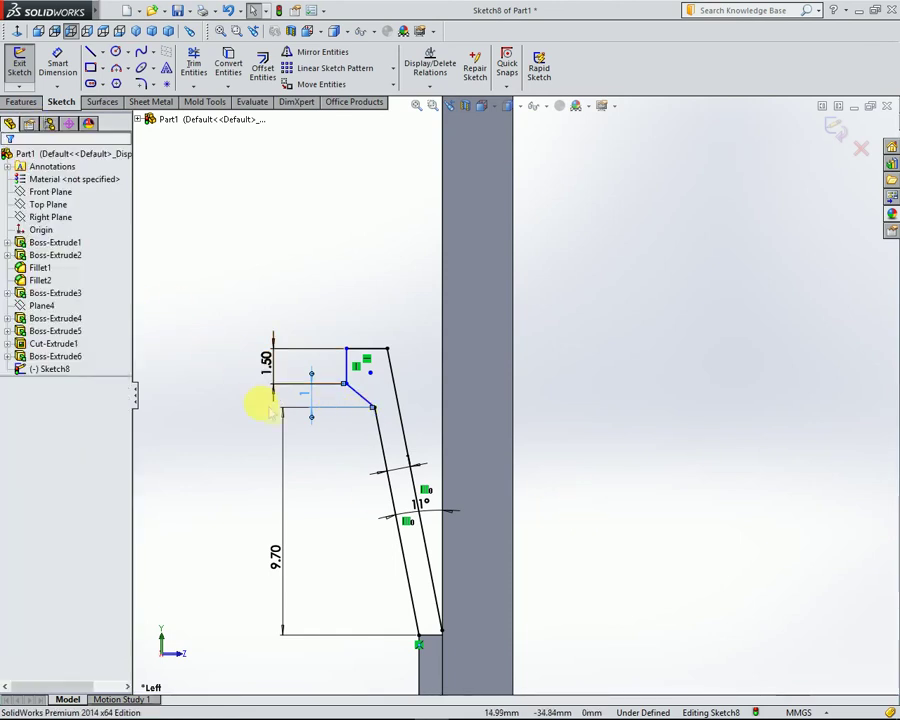
scroll(300, 460, up, 3)
scroll(432, 478, down, 2)
- Orbit to a 3D view and draw a horizontal line from the arm's bottom corner
scroll(406, 457, down, 2)
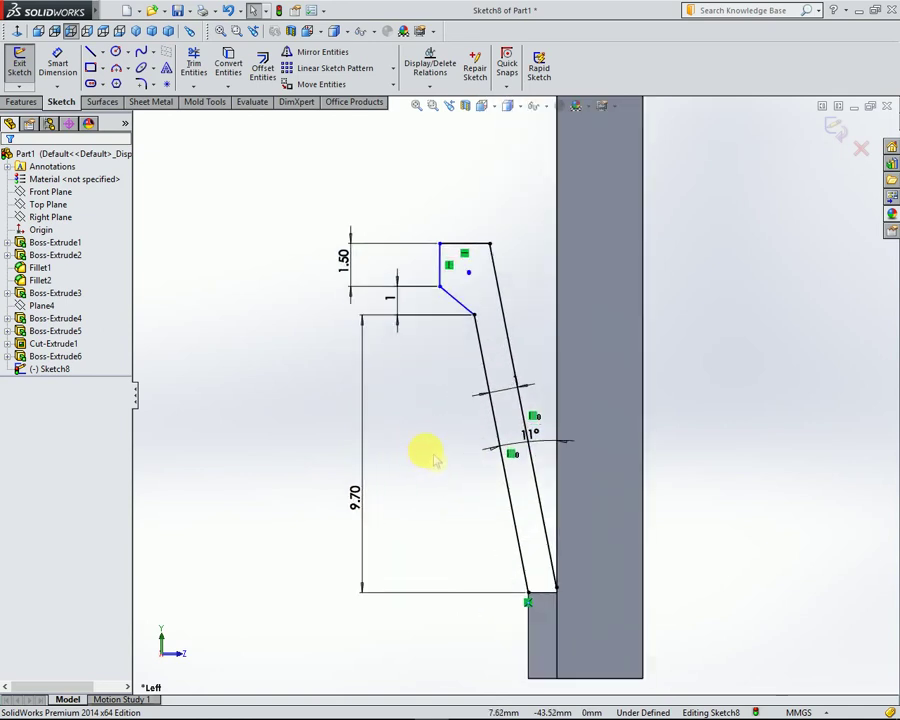
mouse_move(423, 452)
middle_down()
mouse_move(450, 488)
mouse_move(576, 546)
mouse_move(330, 140)
middle_up()
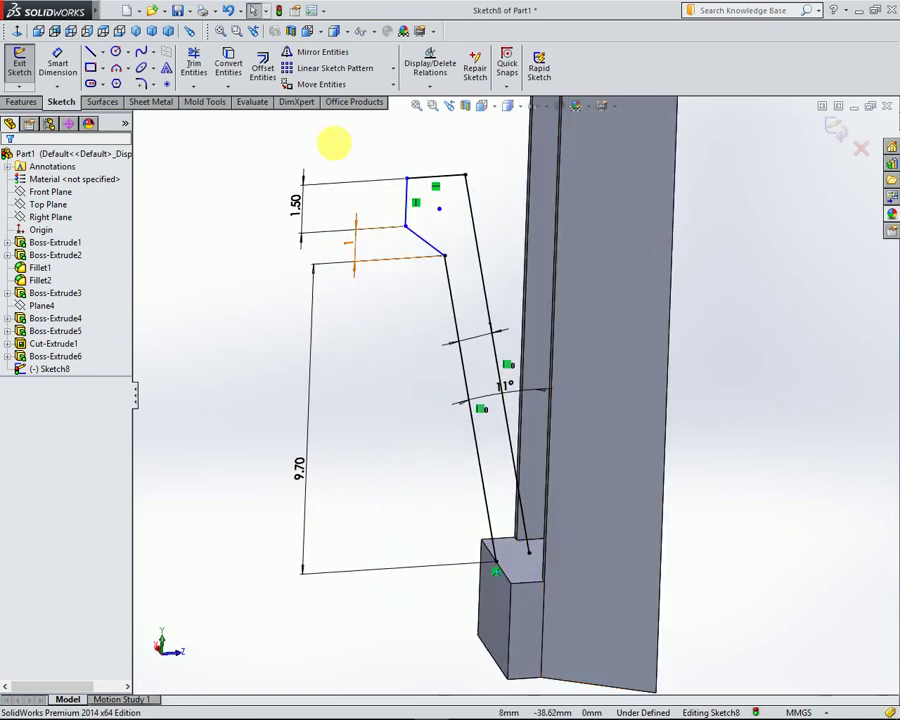
click(90, 53)
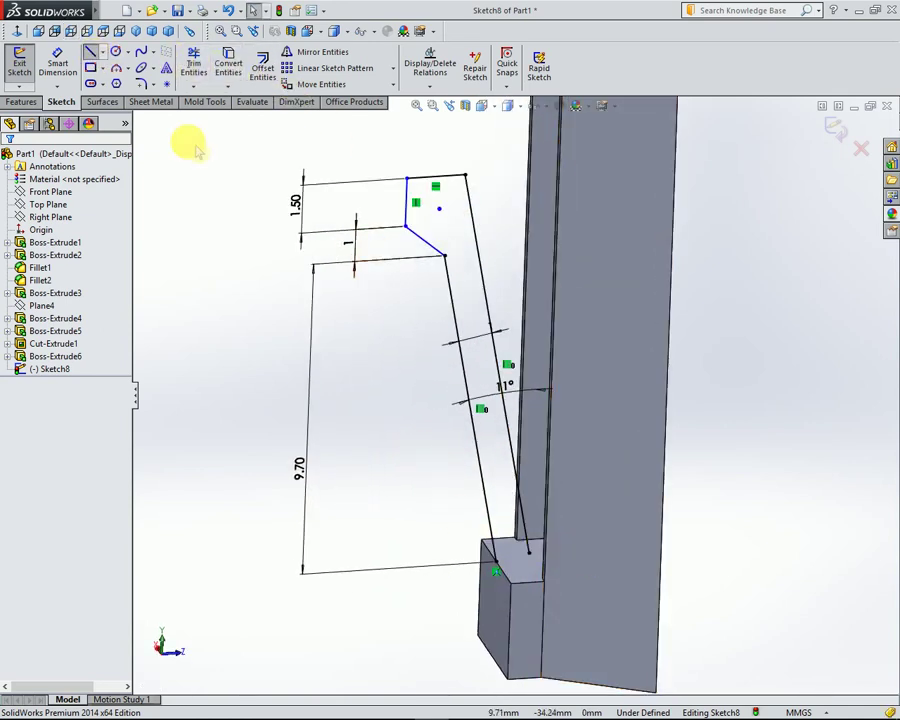
click(495, 566)
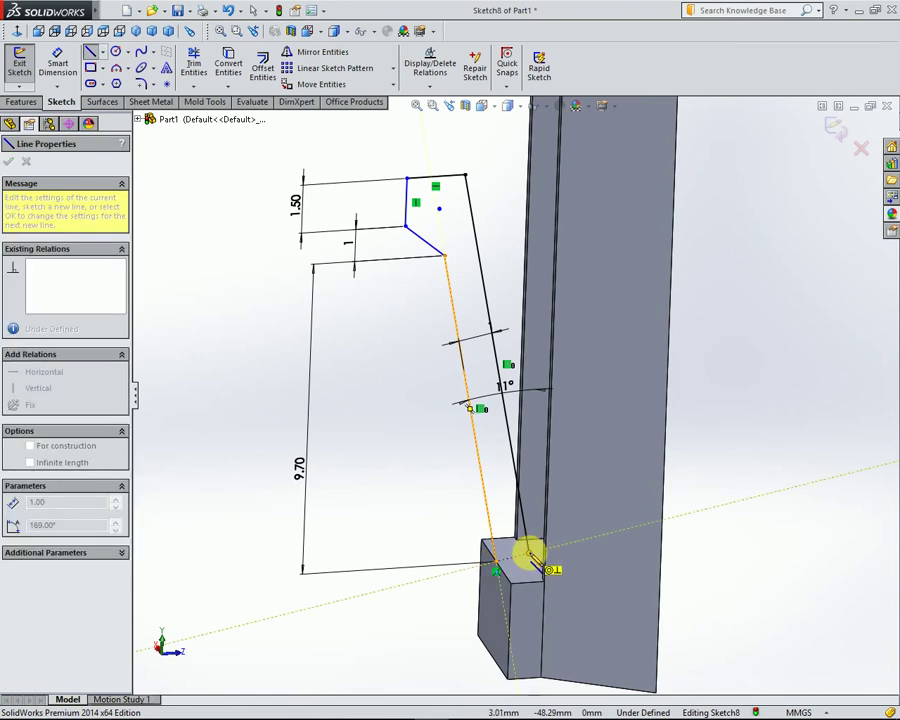
scroll(530, 556, up, 2)
scroll(530, 550, up, 1)
scroll(526, 540, down, 1)
scroll(516, 500, up, 3)
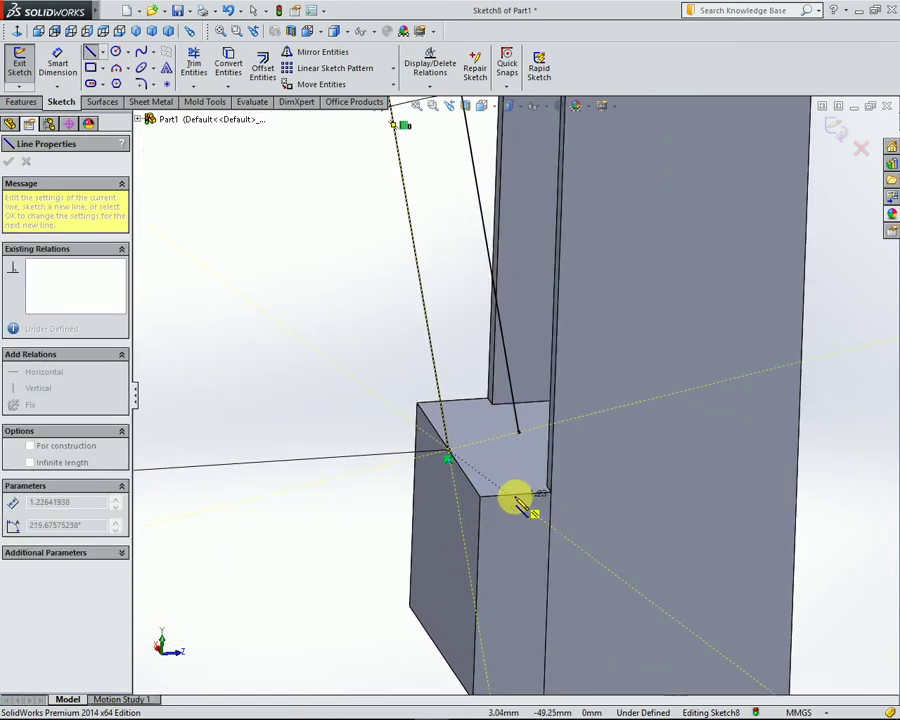
scroll(516, 500, up, 5)
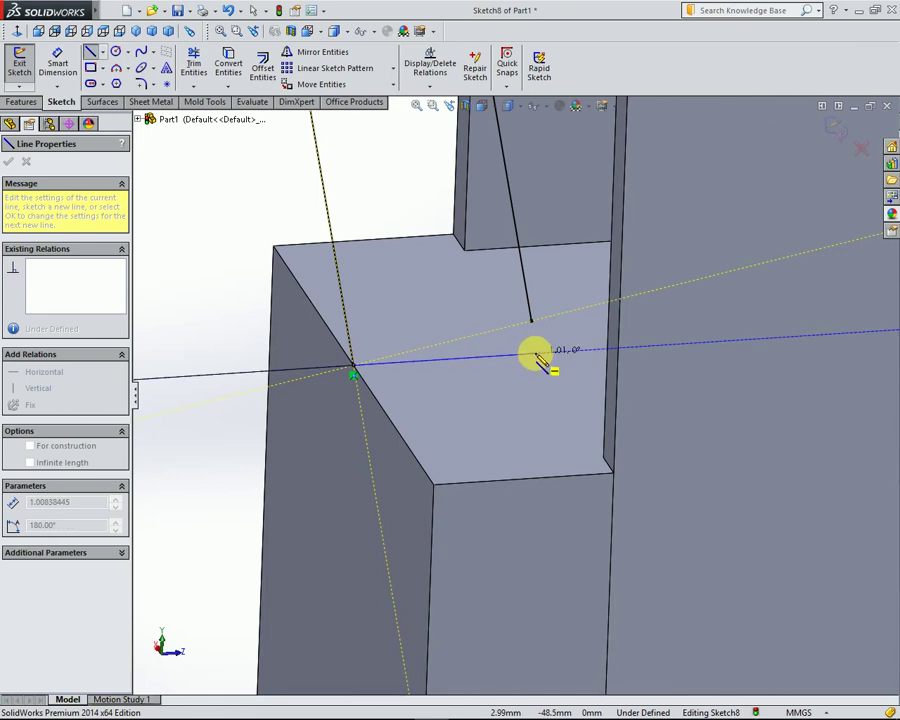
click(530, 352)
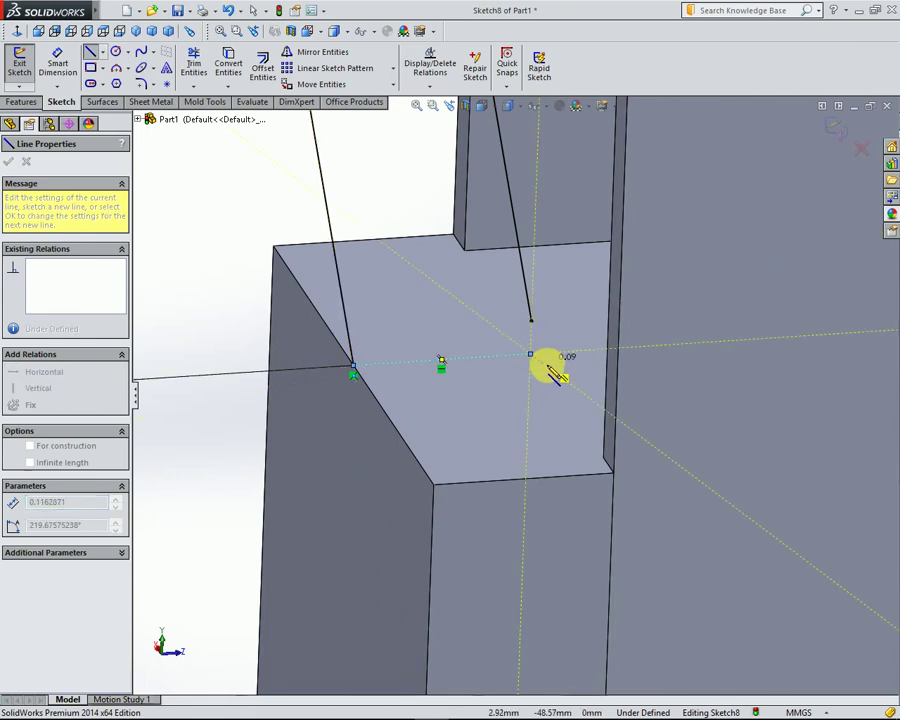
key(Escape)
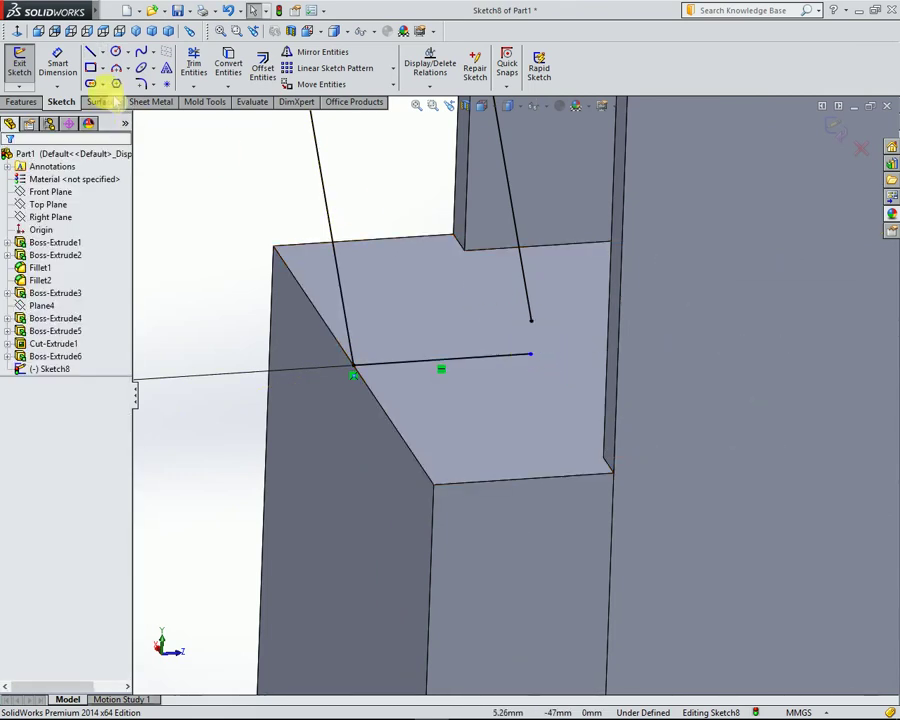
- Delete the short horizontal line just drawn
click(195, 86)
click(213, 116)
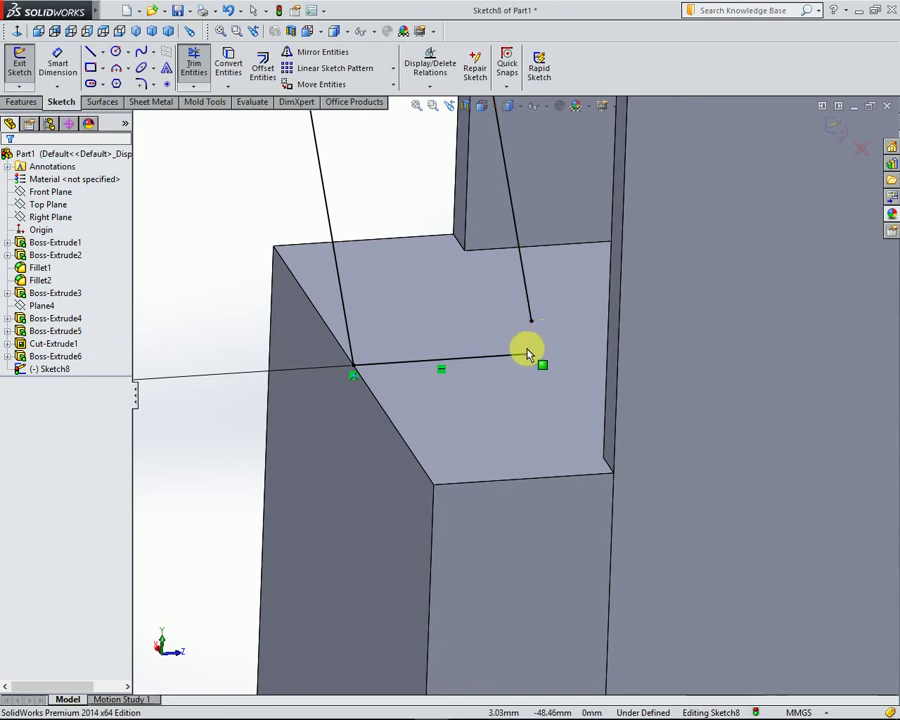
key(Escape)
click(530, 356)
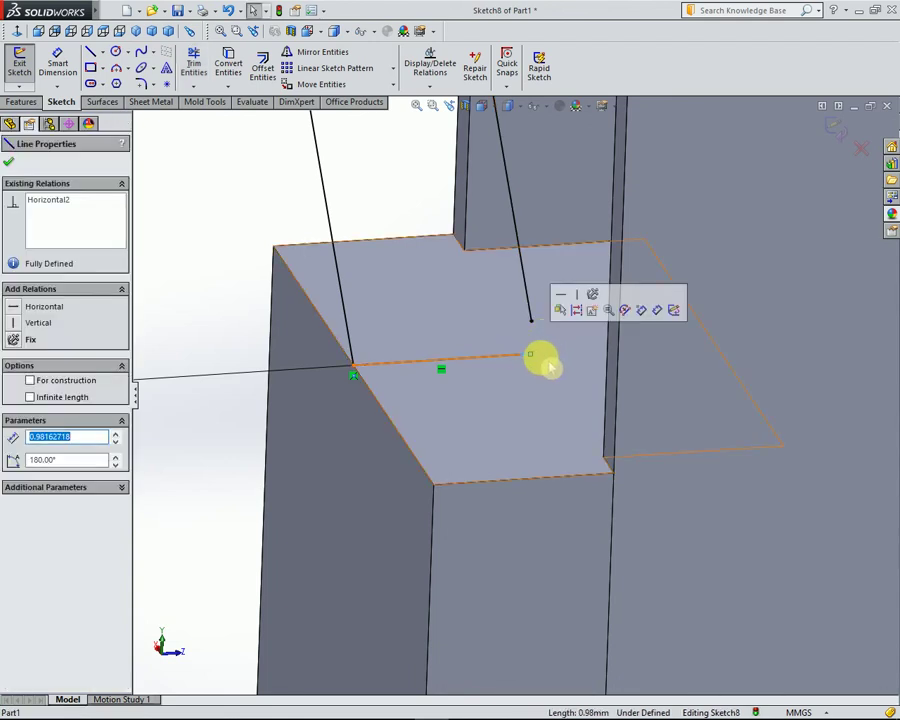
click(531, 355)
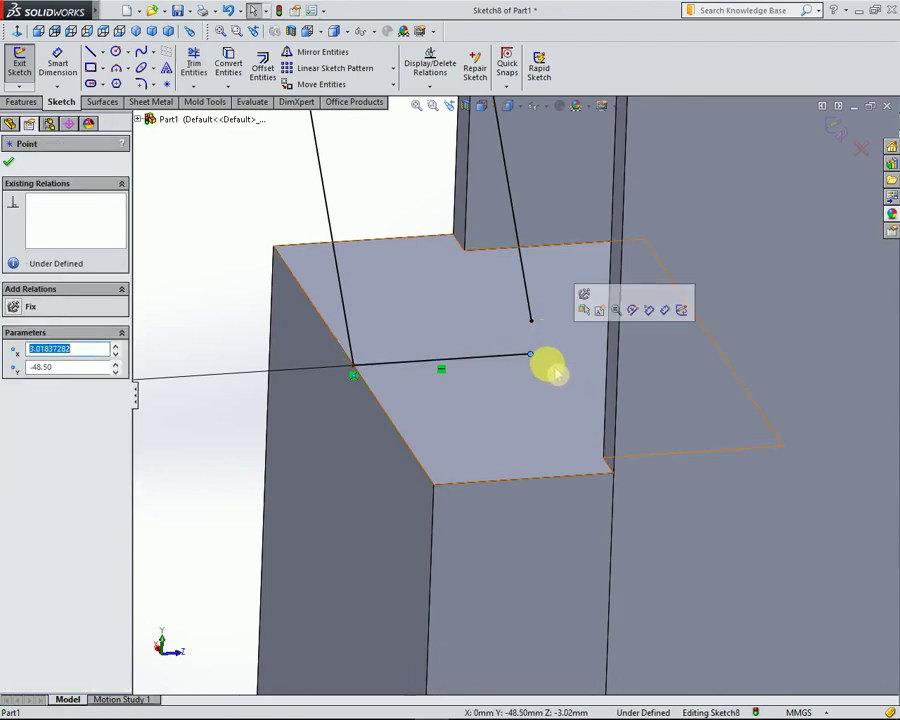
key(Delete)
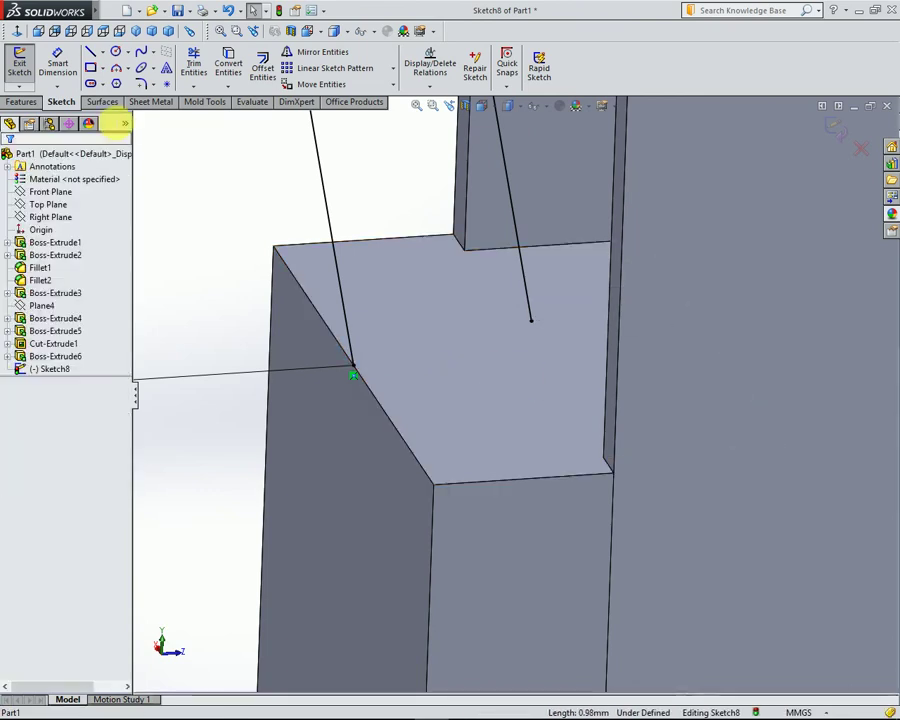
- Redraw the horizontal line past the sloped edge and extend the sloped line down to it
click(90, 52)
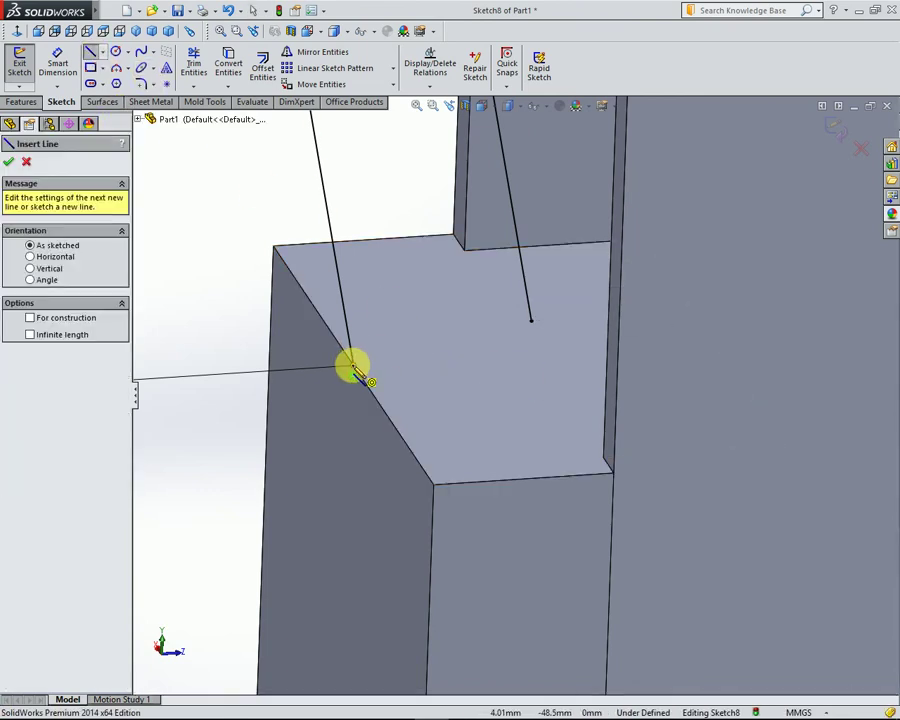
click(353, 368)
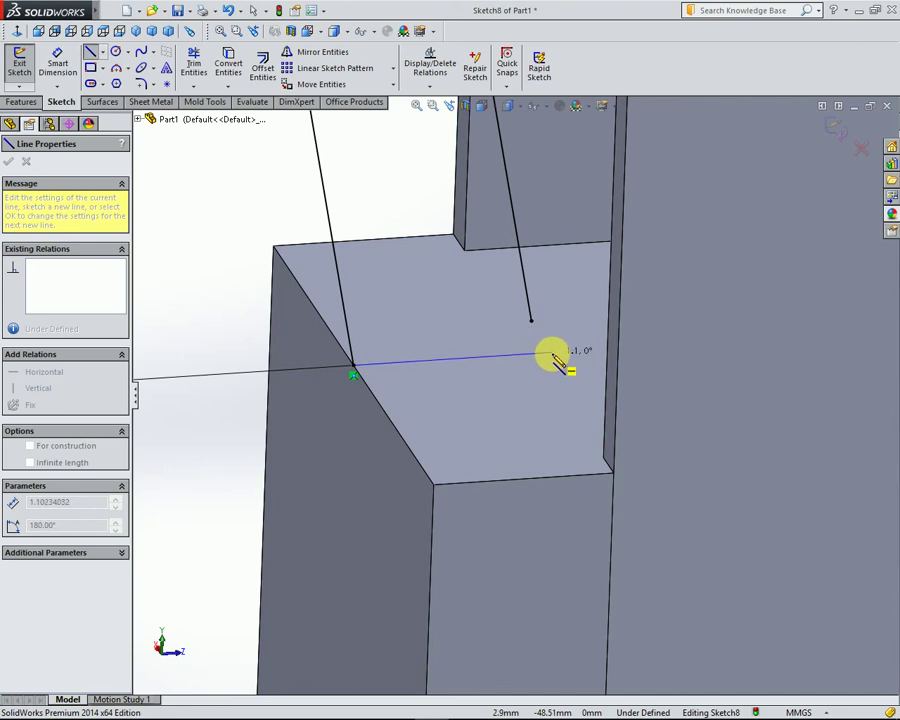
click(552, 360)
key(Escape)
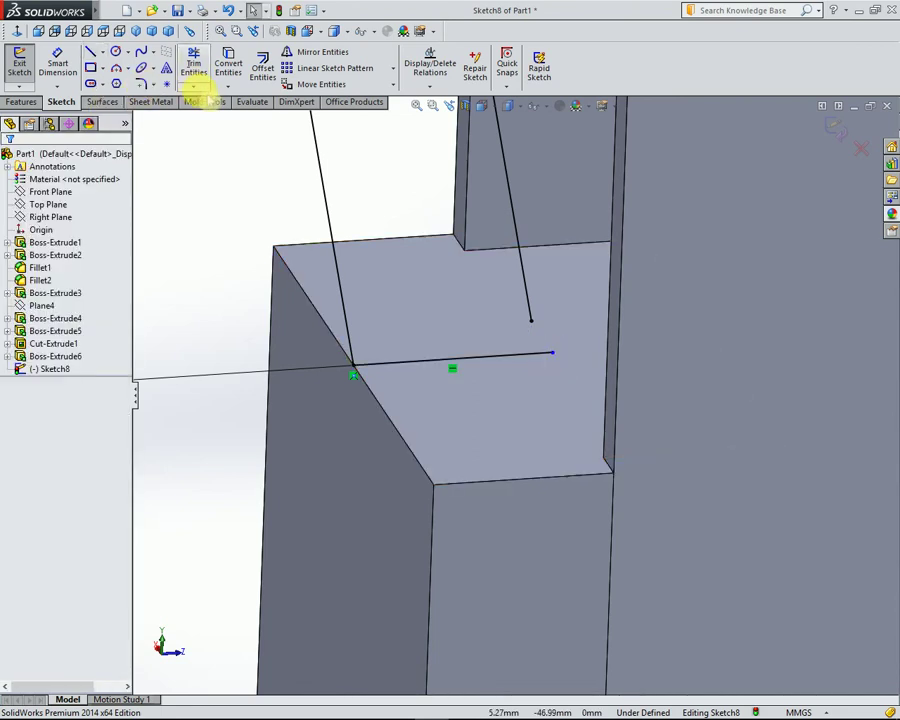
click(193, 86)
click(229, 116)
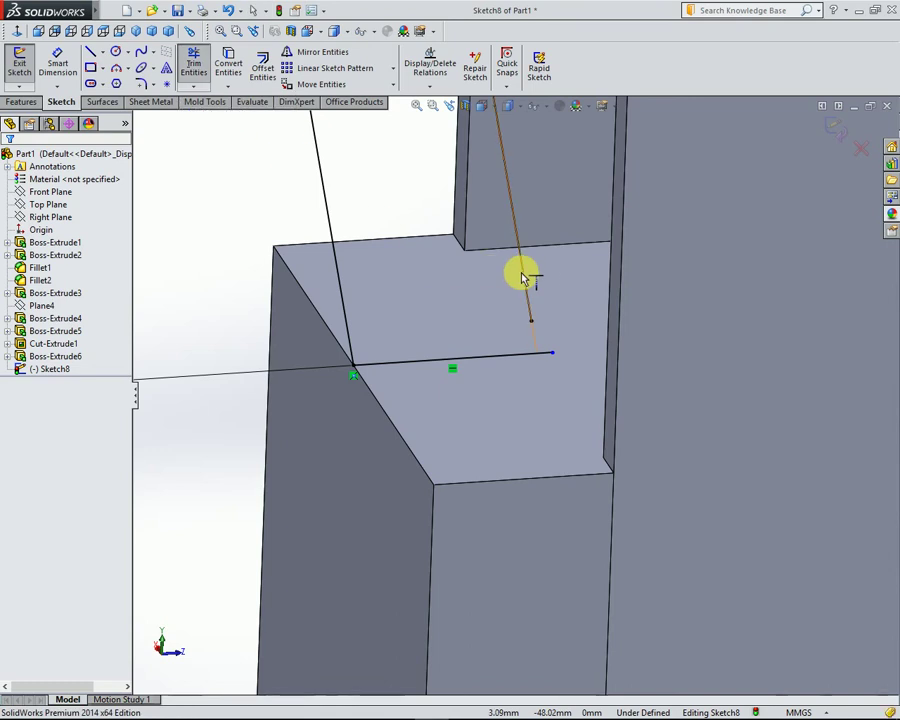
click(528, 283)
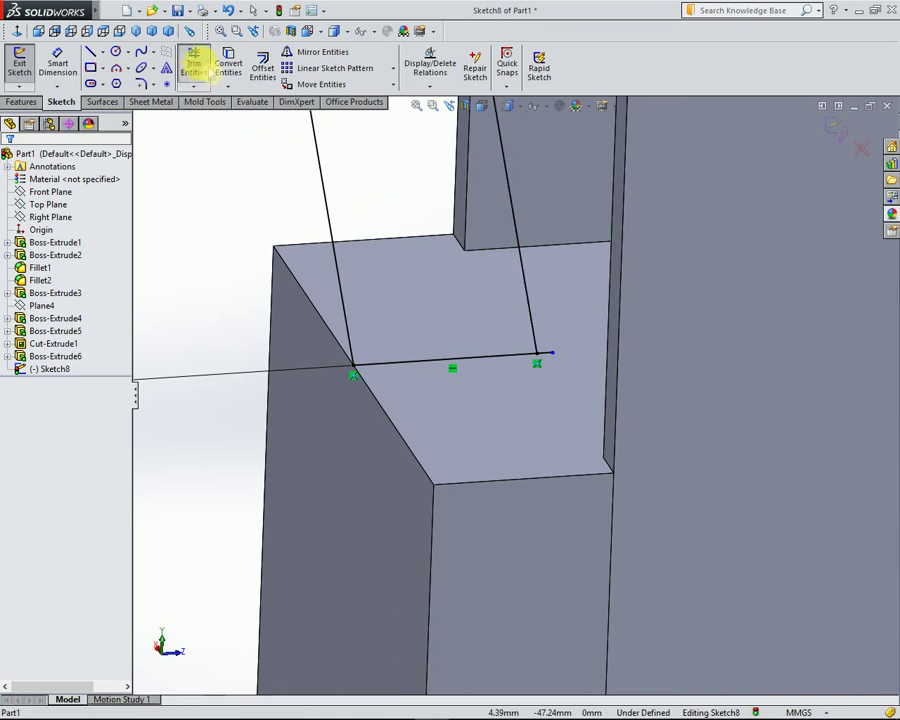
click(193, 62)
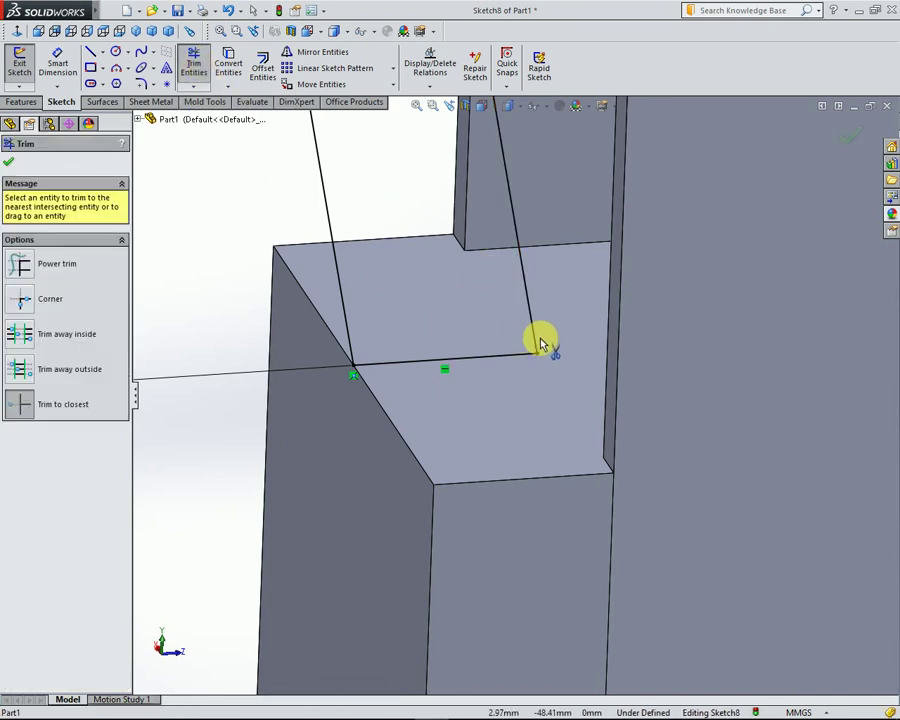
key(Escape)
scroll(540, 344, up, 2)
scroll(516, 348, up, 3)
scroll(522, 347, up, 3)
scroll(536, 305, up, 2)
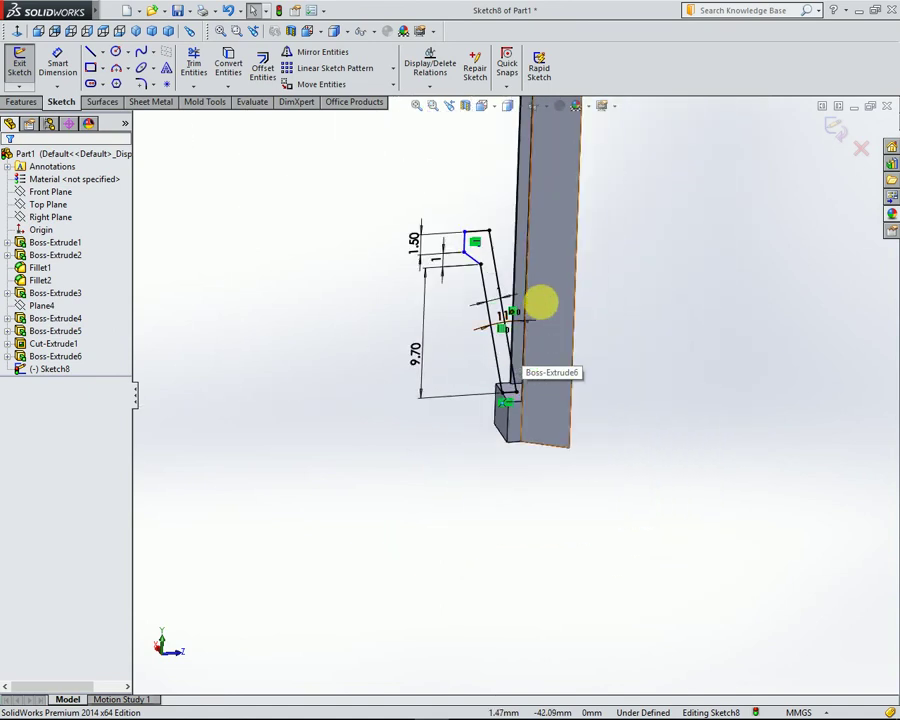
scroll(495, 355, down, 2)
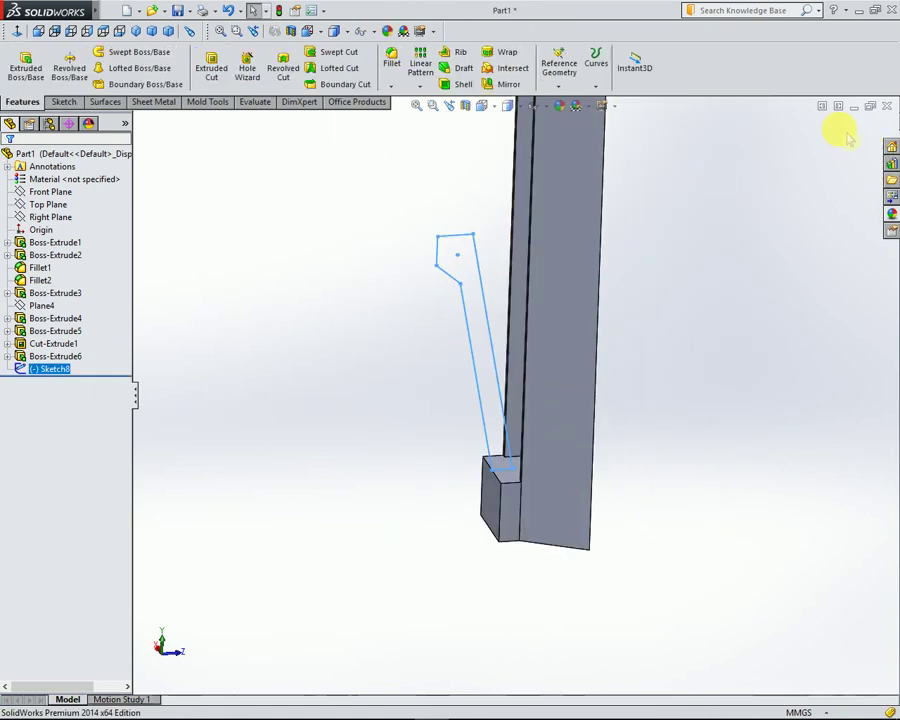
- Extrude the hook-arm contour Mid Plane to a 2 mm depth
click(25, 62)
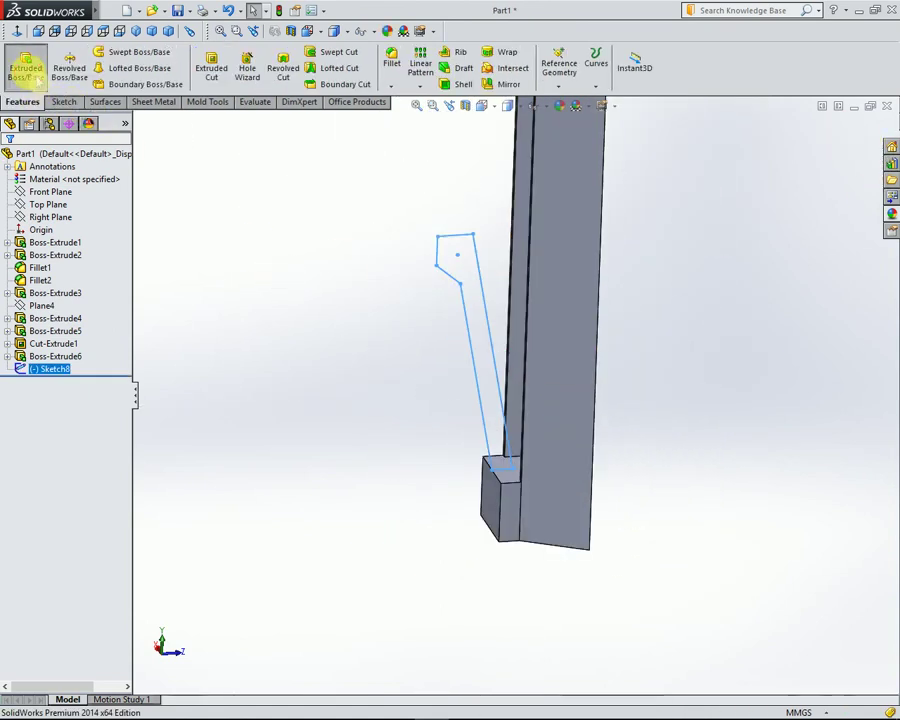
click(494, 352)
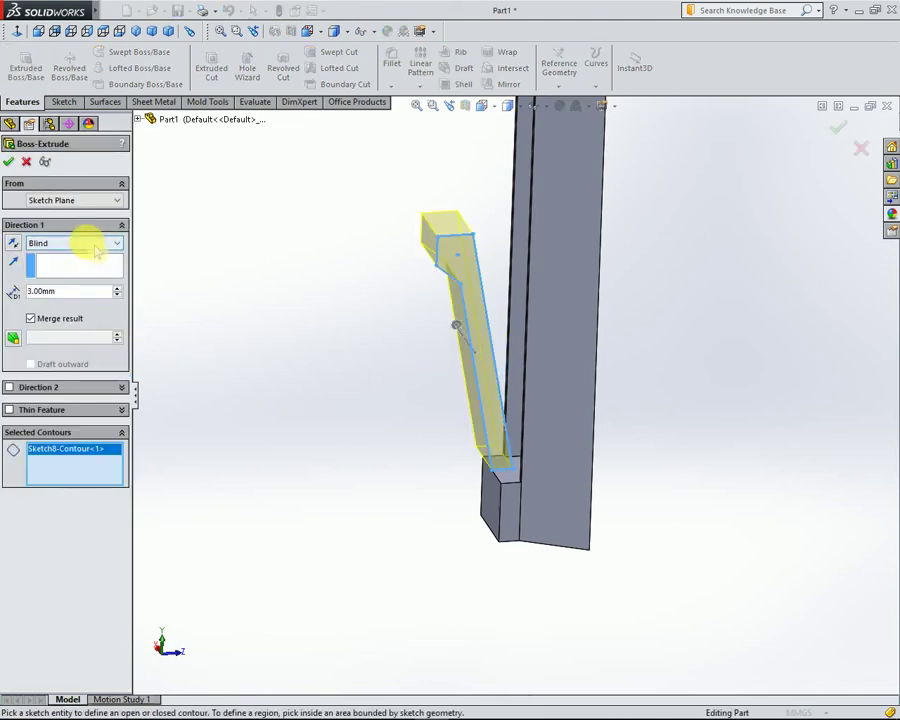
click(88, 243)
click(86, 312)
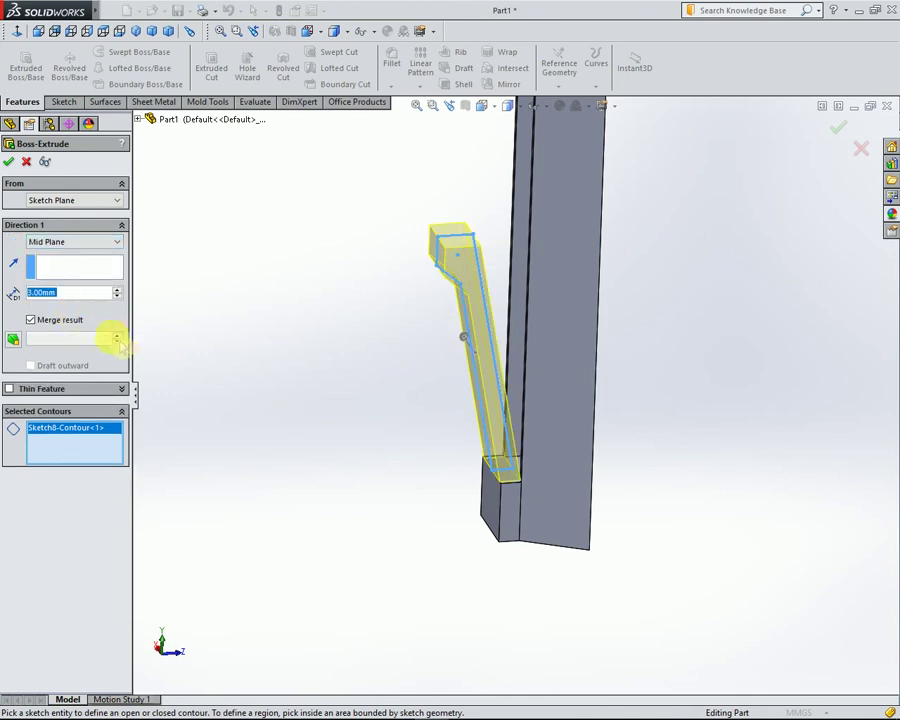
mouse_move(312, 399)
middle_down()
mouse_move(349, 422)
mouse_move(311, 407)
middle_up()
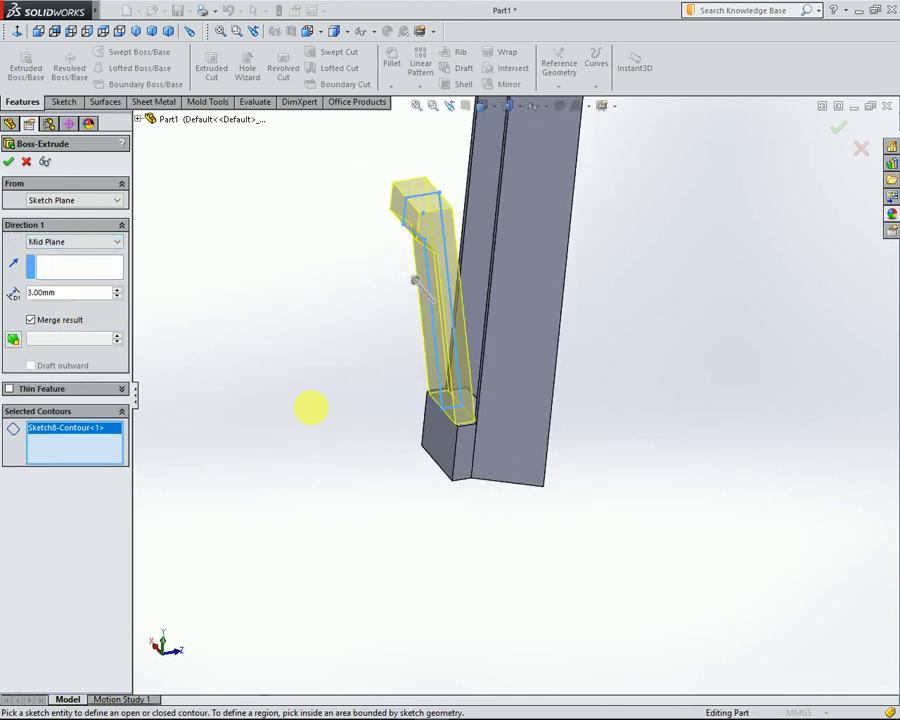
text(2)
key(Return)
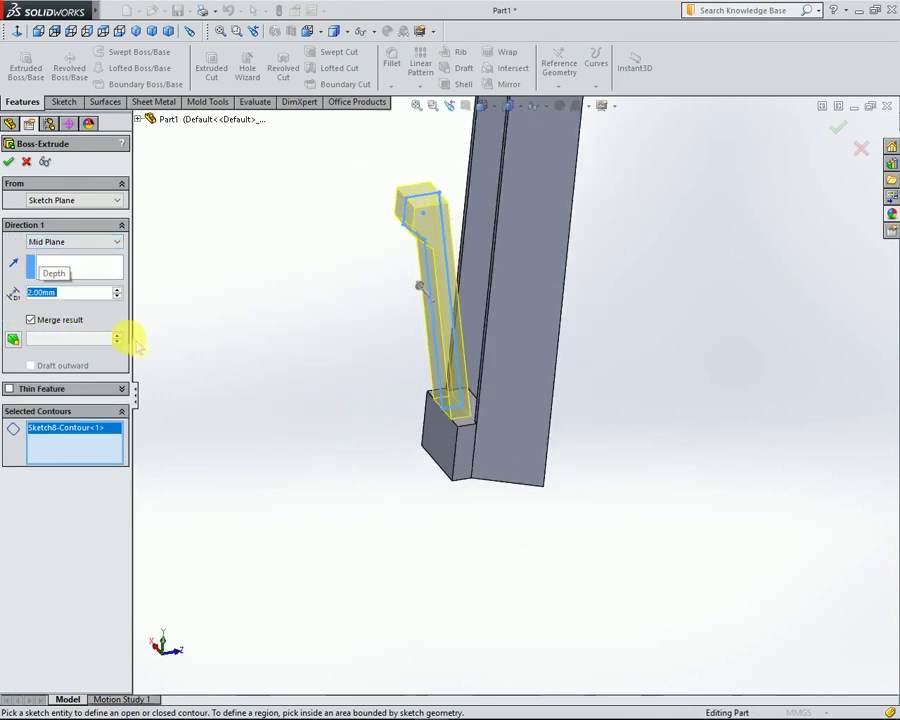
click(9, 162)
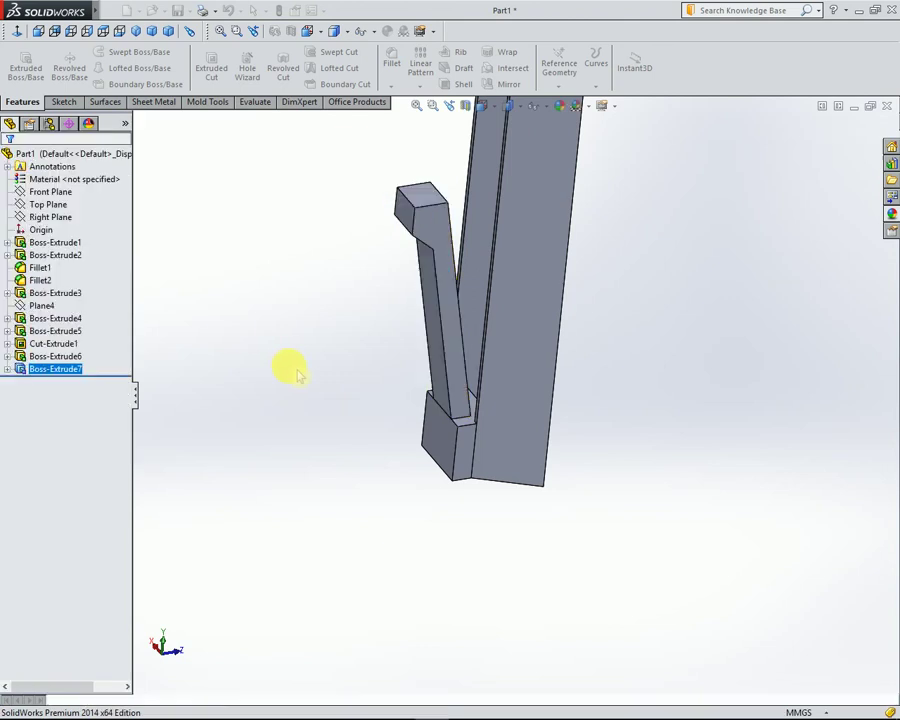
- Apply a blue appearance of RGB 48, 153, 255 to the whole part
mouse_move(272, 356)
middle_down()
mouse_move(456, 370)
mouse_move(546, 250)
mouse_move(267, 326)
mouse_move(322, 211)
middle_up()
scroll(546, 250, down, 3)
middle_drag(458, 603, 382, 619)
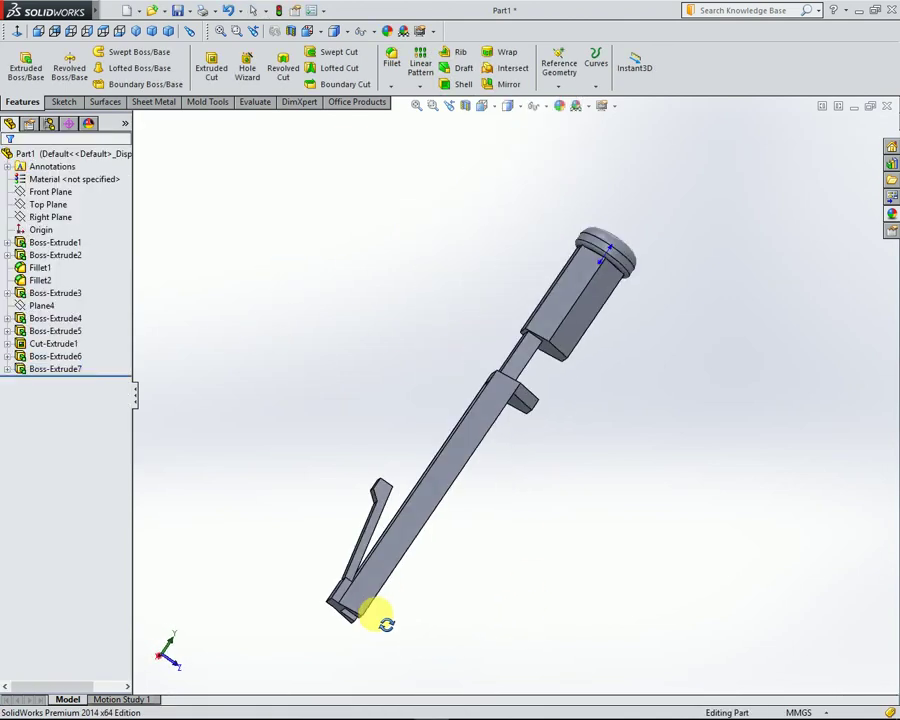
mouse_move(592, 374)
middle_down()
mouse_move(601, 442)
mouse_move(591, 495)
mouse_move(592, 481)
middle_up()
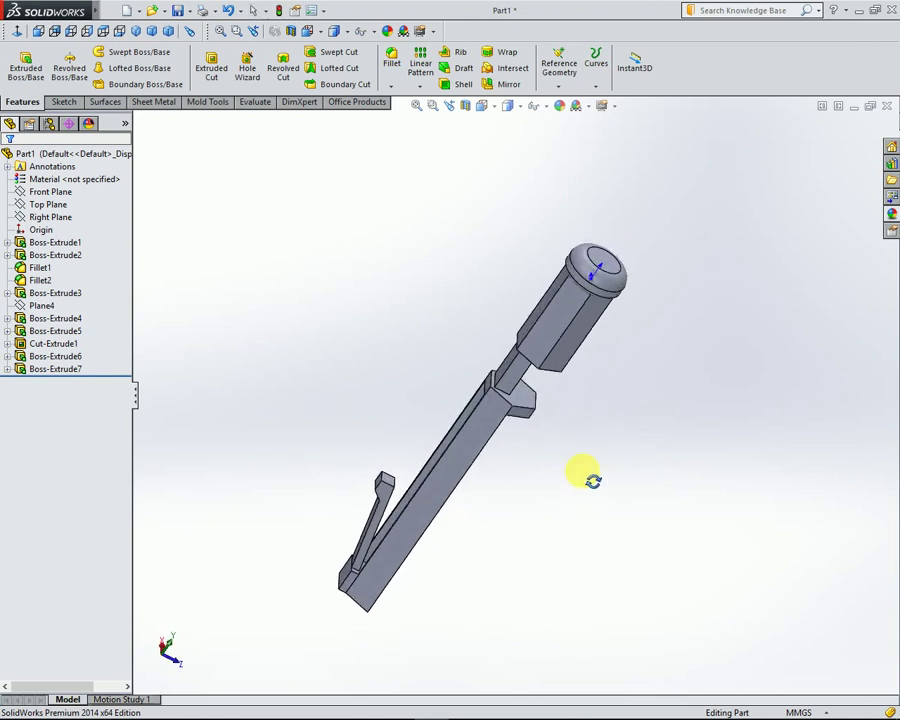
click(559, 105)
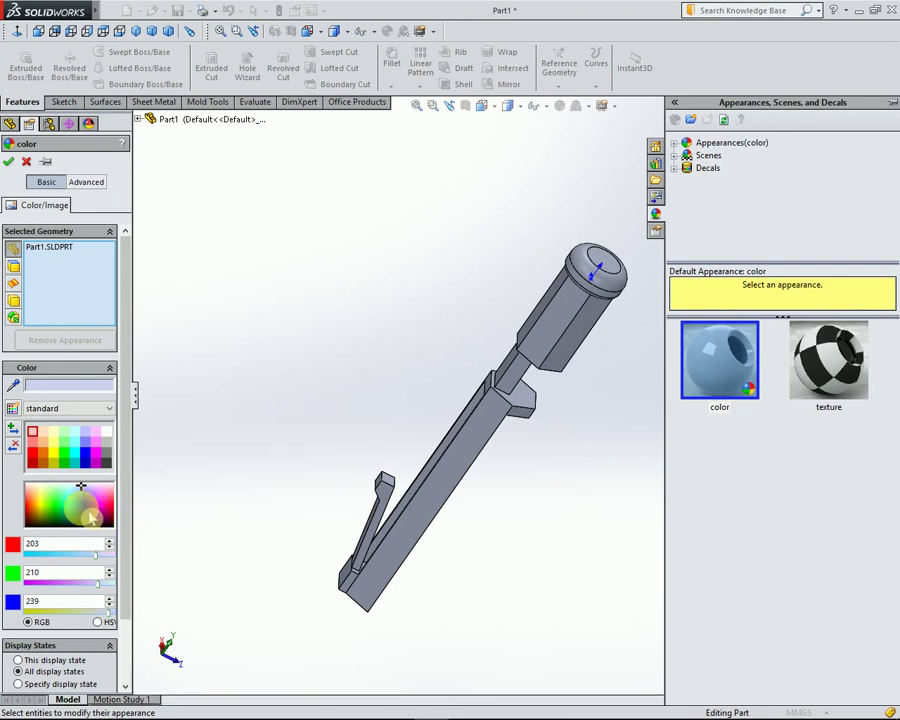
click(98, 515)
click(84, 583)
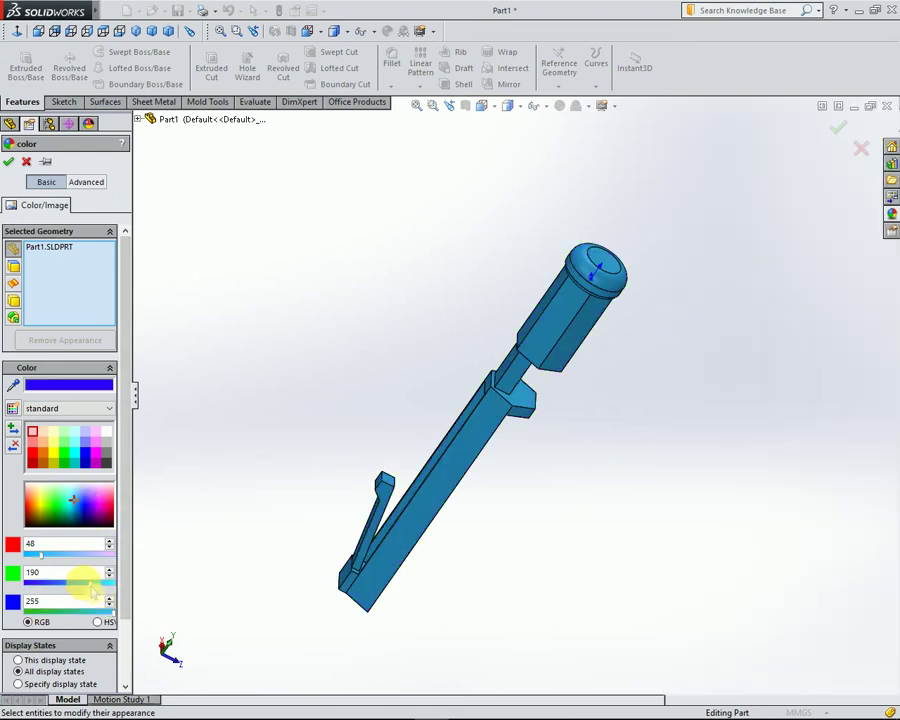
click(76, 580)
mouse_move(226, 283)
middle_down()
mouse_move(357, 338)
mouse_move(408, 378)
middle_up()
middle_drag(337, 668, 310, 626)
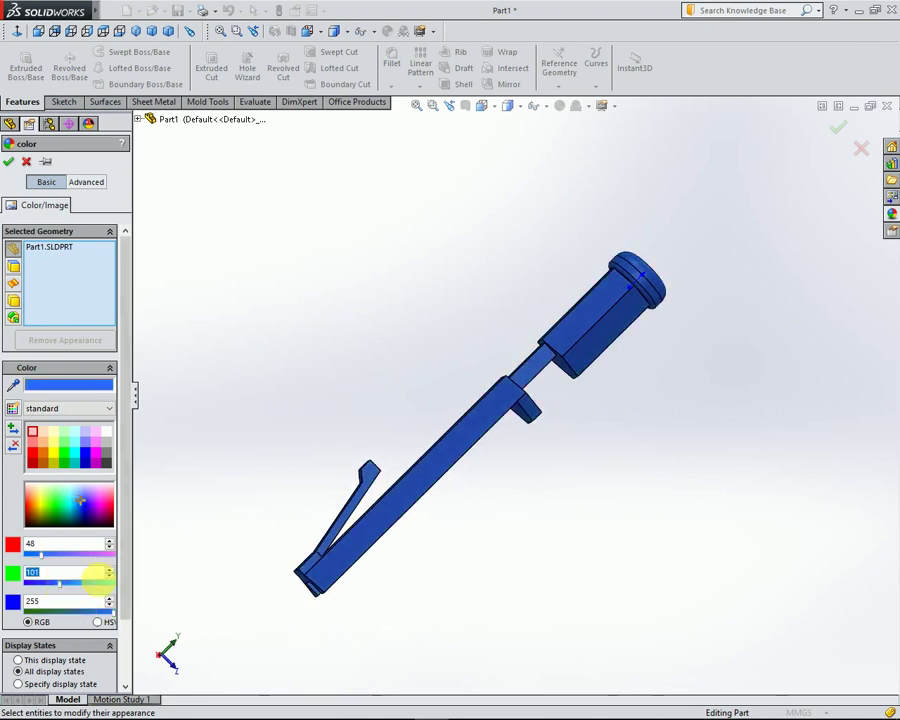
drag(78, 581, 77, 581)
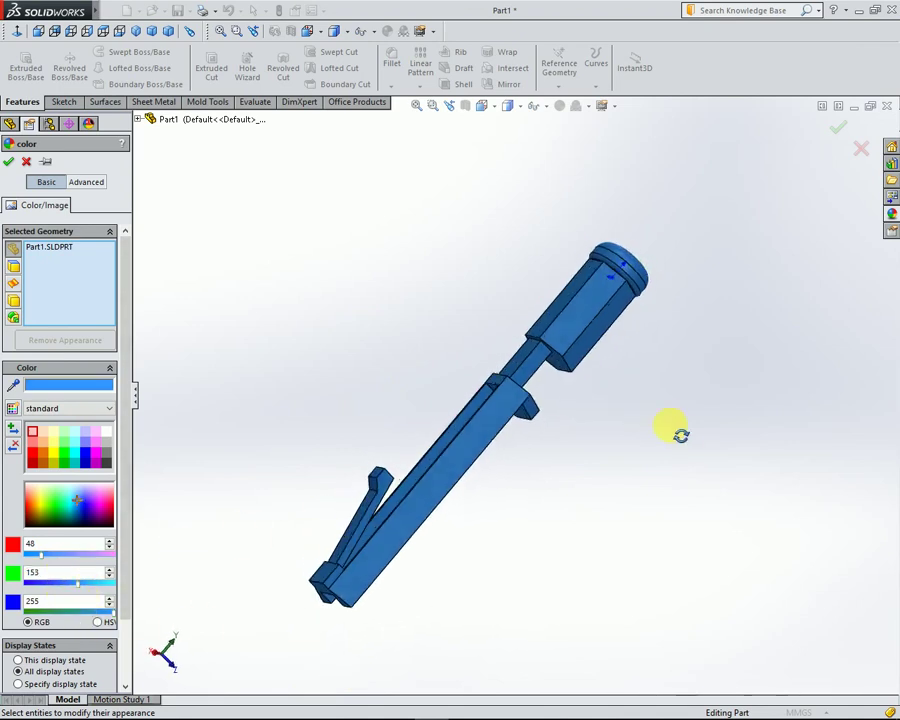